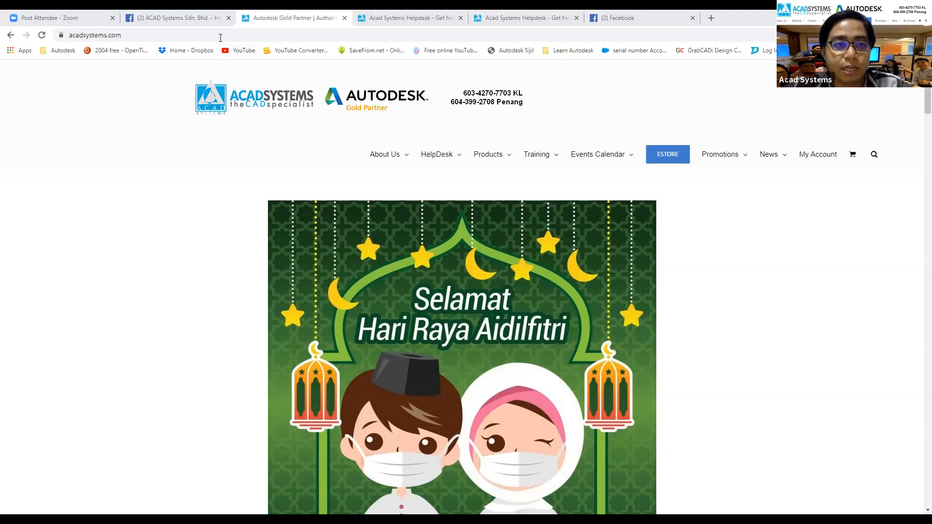
Look through the Acad Systems homepage for its latest promotions, workshops and webinars, and reload the page.
left_click(212, 35)
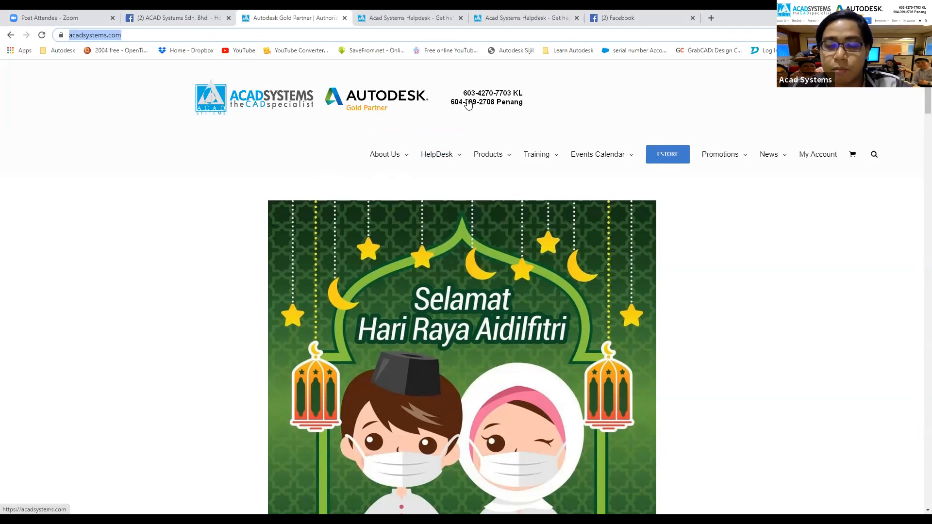
scroll(230, 171, "down", 7)
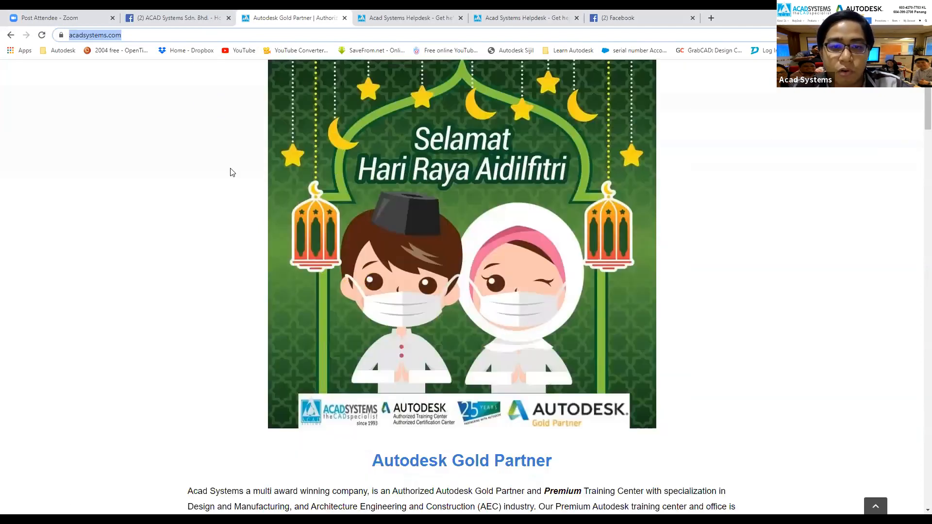
scroll(230, 171, "down", 6)
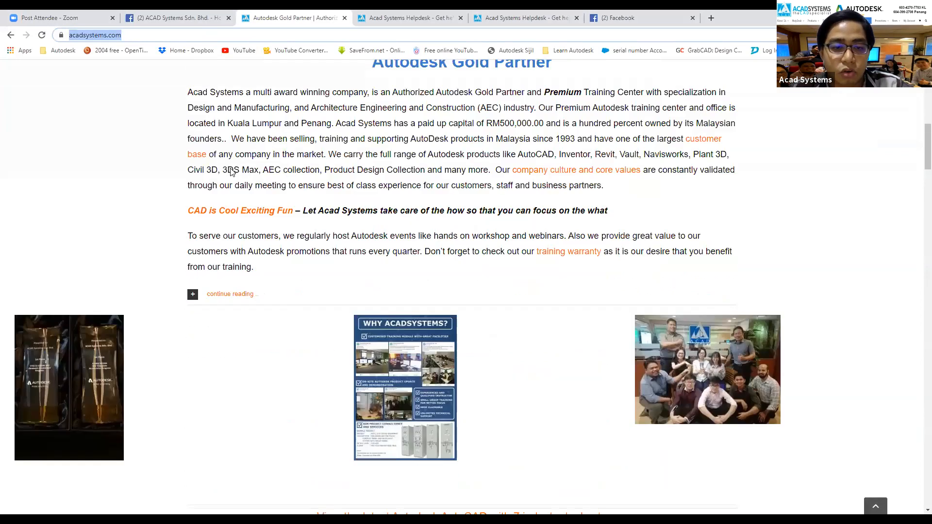
scroll(246, 154, "down", 13)
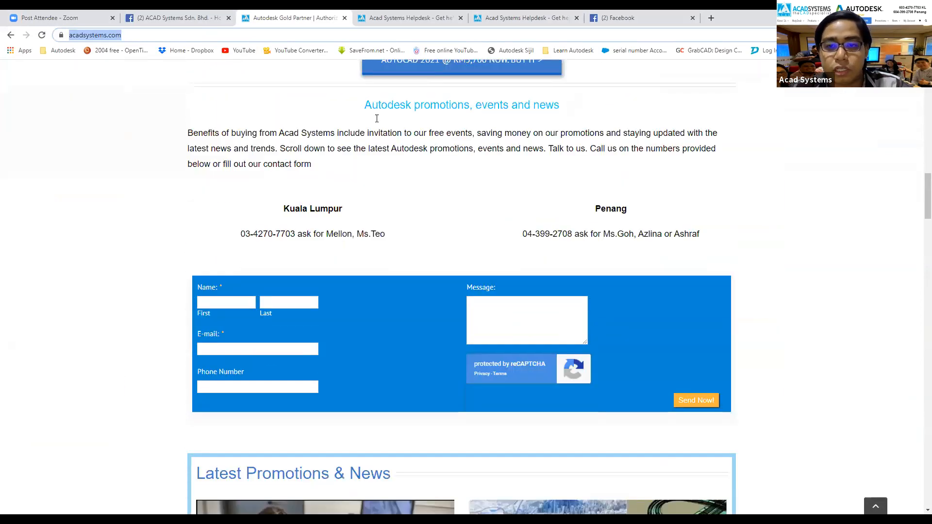
scroll(192, 170, "down", 2)
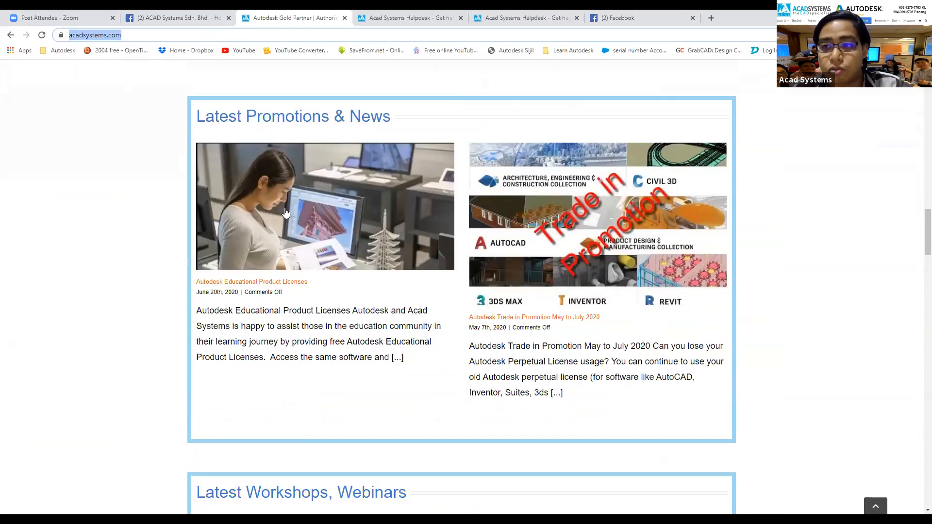
scroll(163, 189, "down", 8)
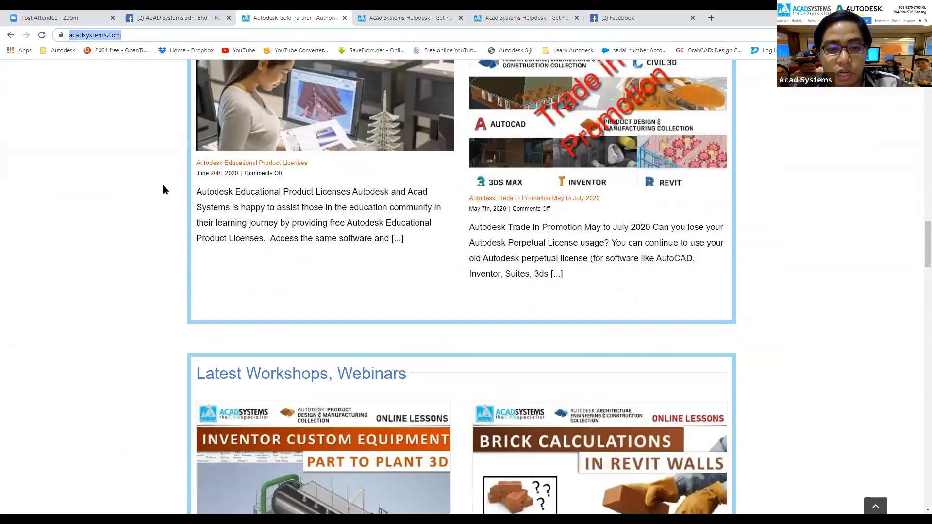
scroll(284, 166, "down", 1)
scroll(441, 92, "up", 1)
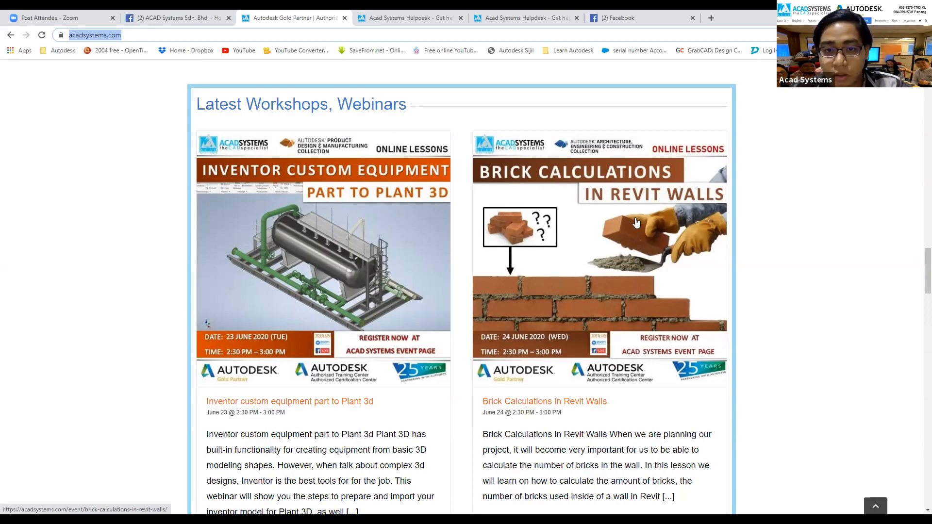
scroll(635, 222, "down", 1)
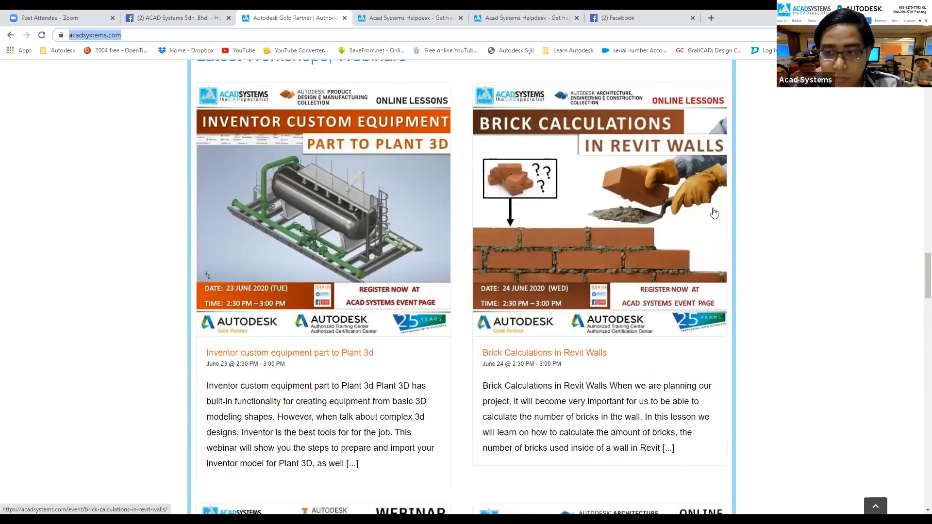
scroll(713, 213, "up", 1)
key("Return")
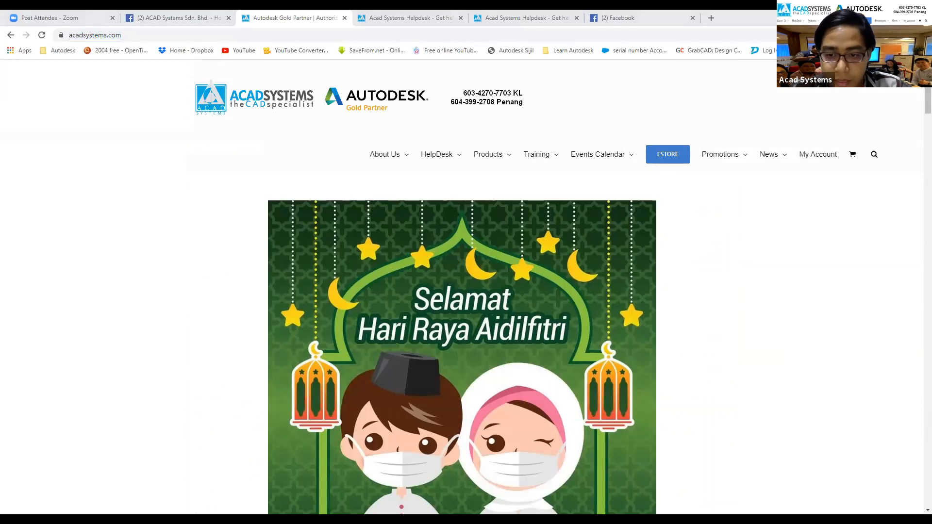
Switch to Inventor, and suppress and unsuppress the tank end Kloepperboden_Vorn:1 in the Wassertank assembly.
key("alt+Tab")
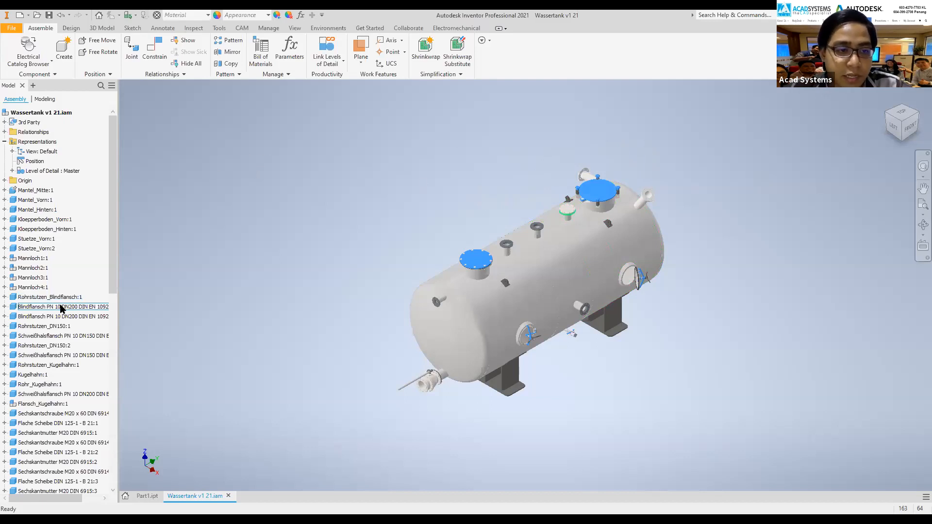
right_click(49, 219)
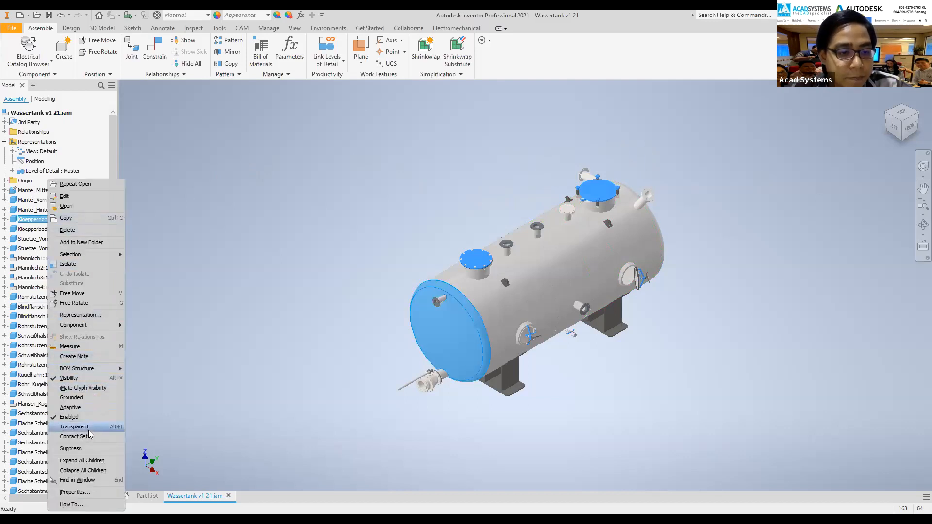
left_click(92, 449)
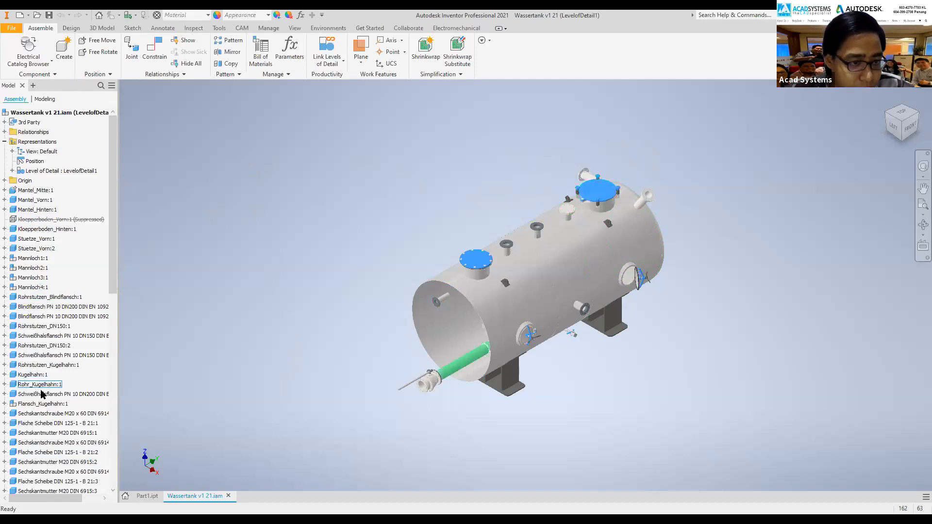
right_click(33, 220)
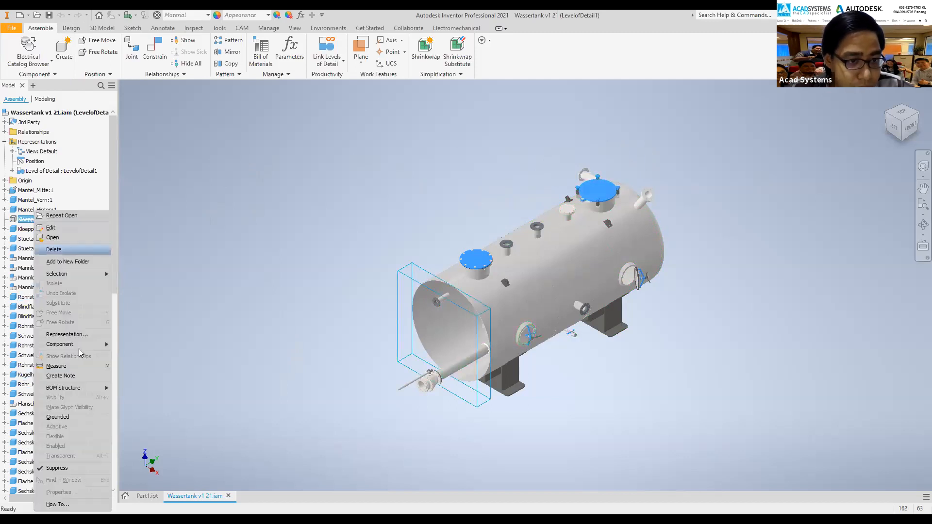
left_click(76, 469)
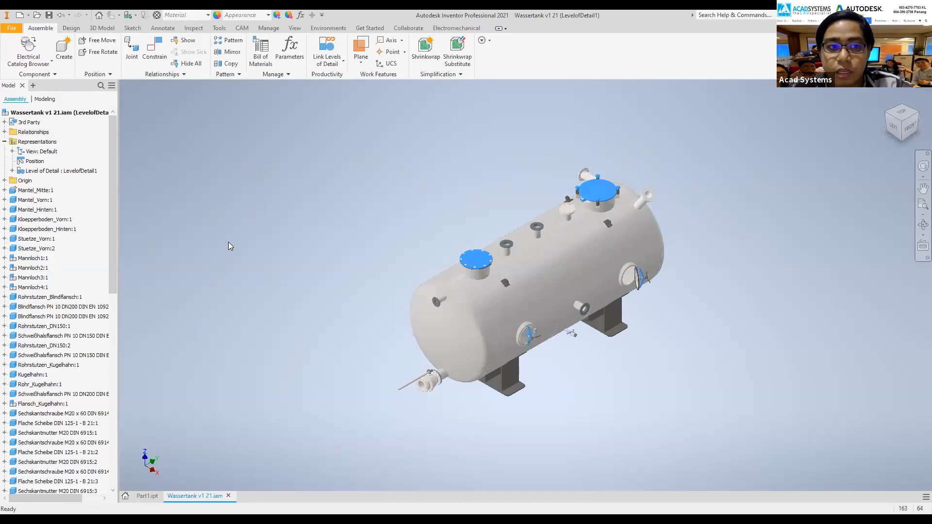
Activate the "No tank clip" level of detail representation of the tank assembly.
left_click(50, 172)
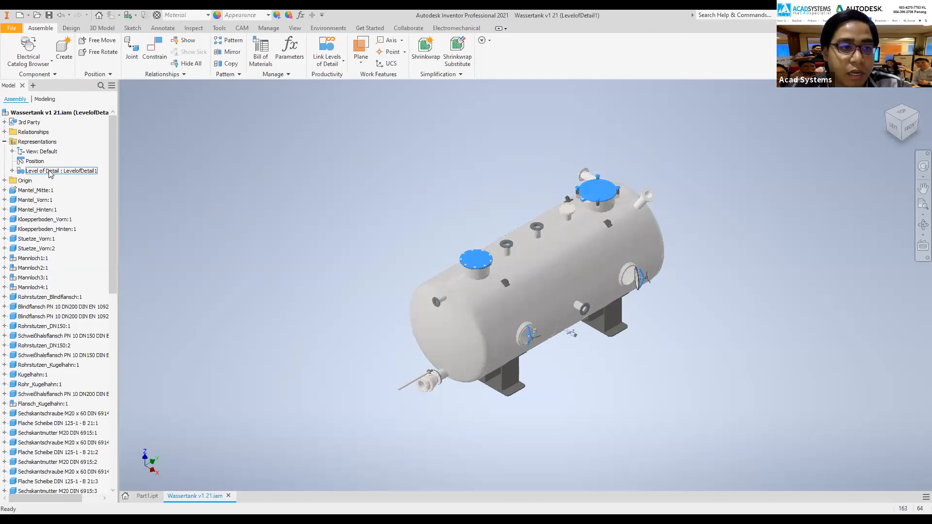
left_click(42, 151)
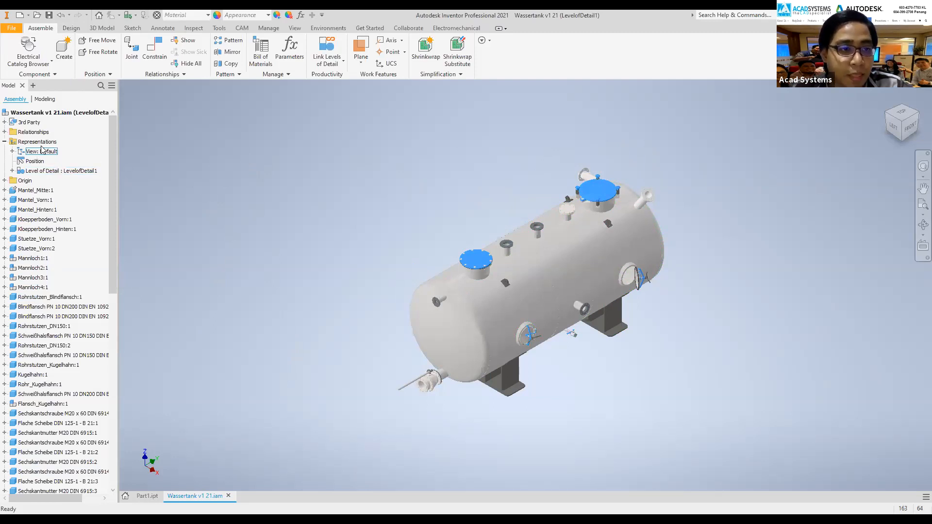
left_click(12, 170)
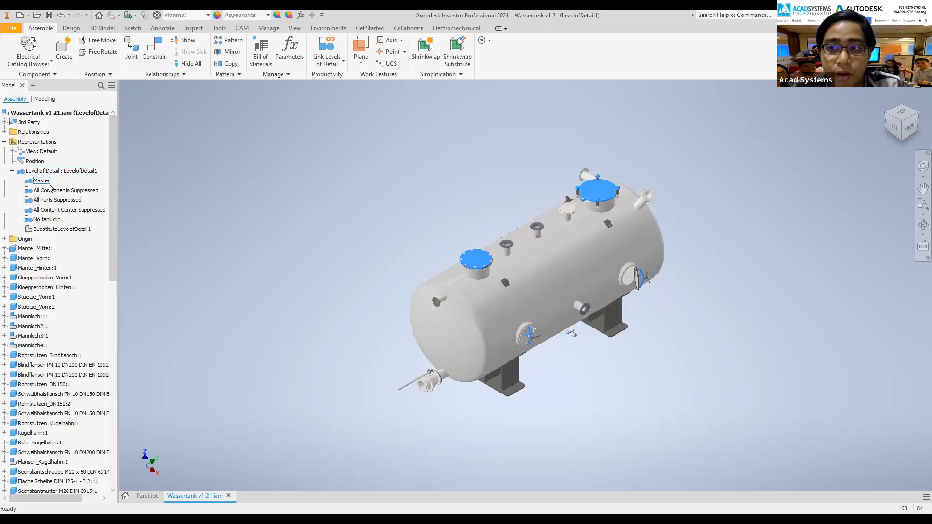
left_click(67, 190)
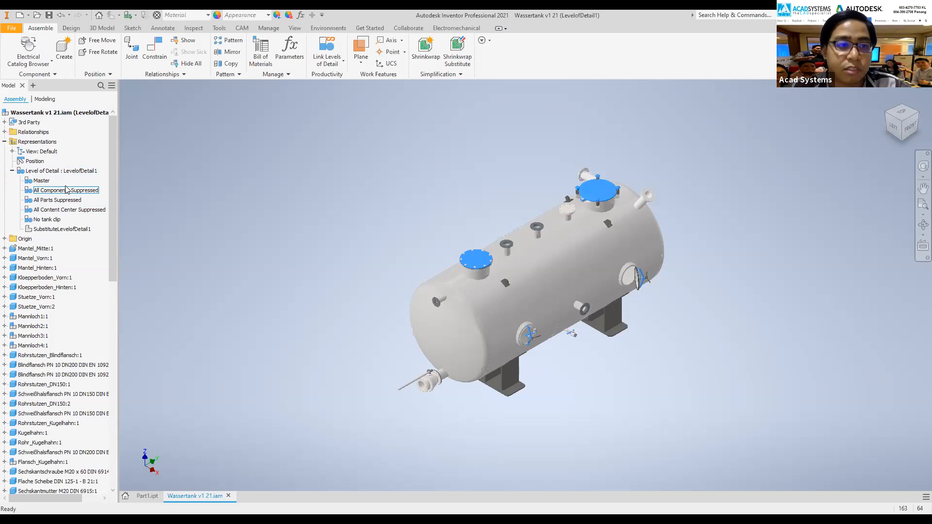
left_click(49, 219)
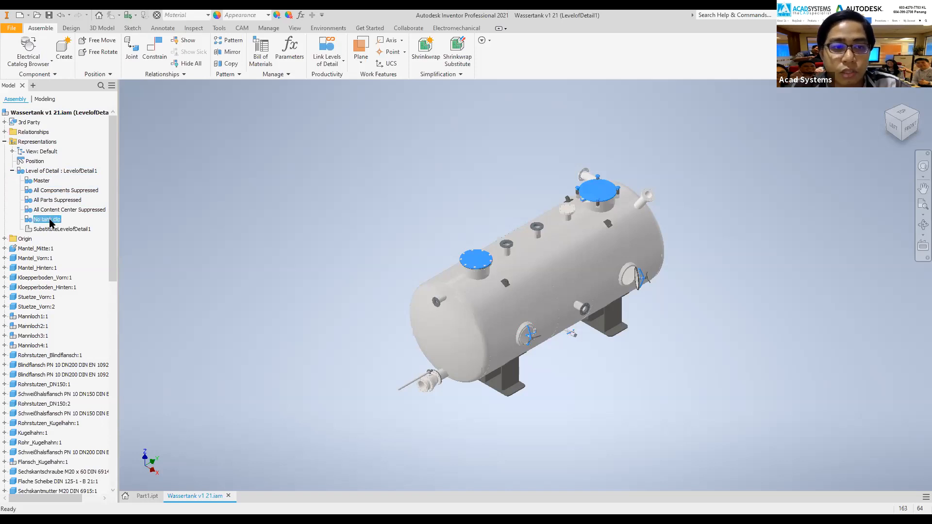
double_click(48, 219)
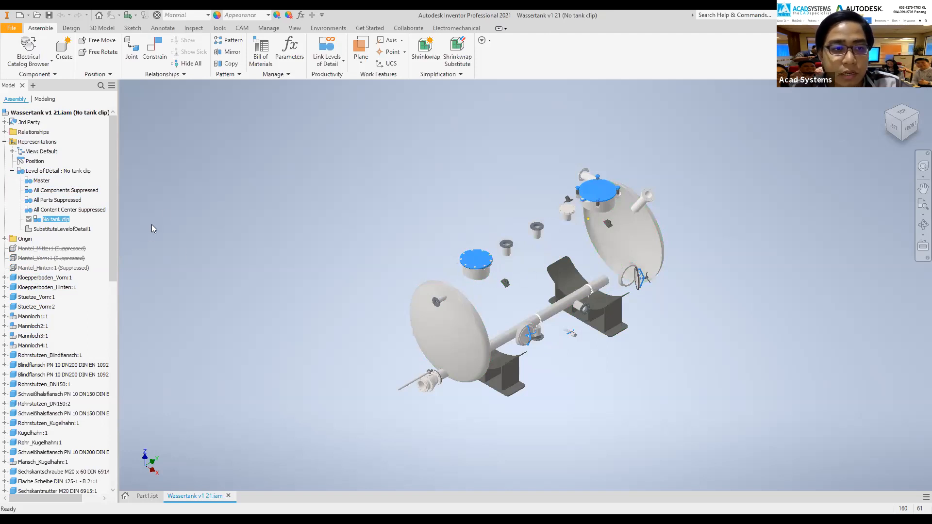
Activate the Master level of detail, discarding unsaved representation changes, and start a new Shrinkwrap substitute.
double_click(42, 180)
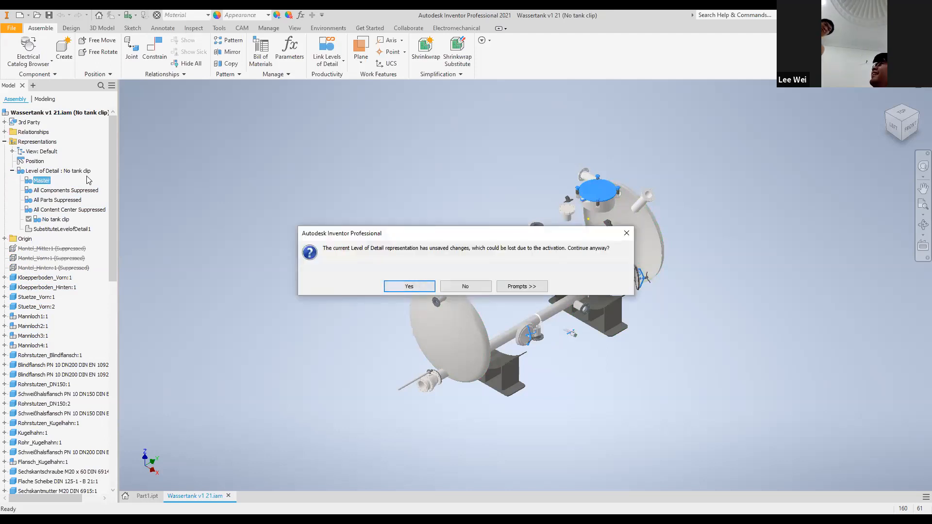
key("Return")
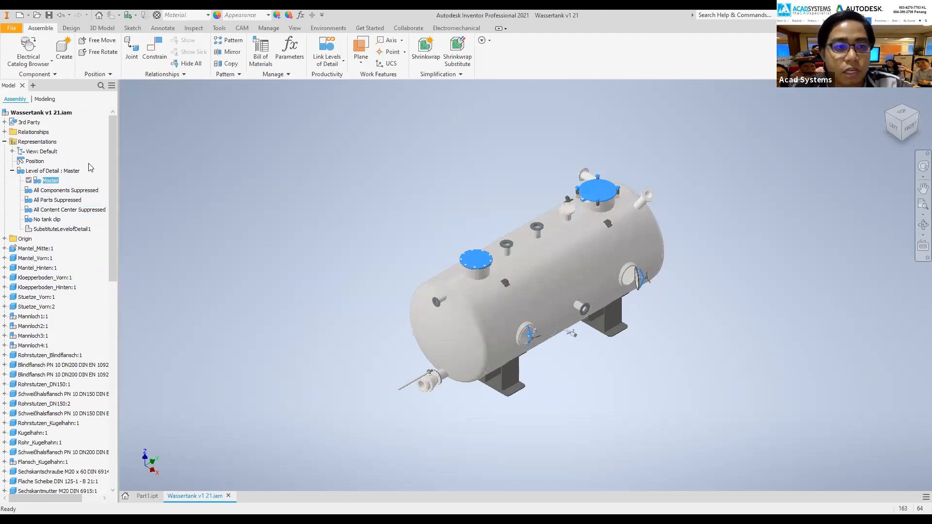
right_click(55, 180)
left_click(56, 173)
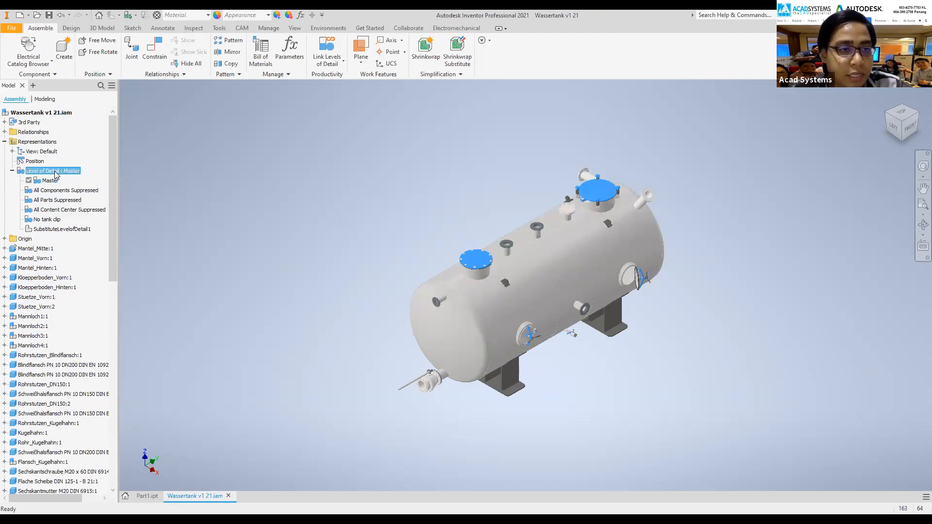
right_click(54, 171)
mouse_move(103, 198)
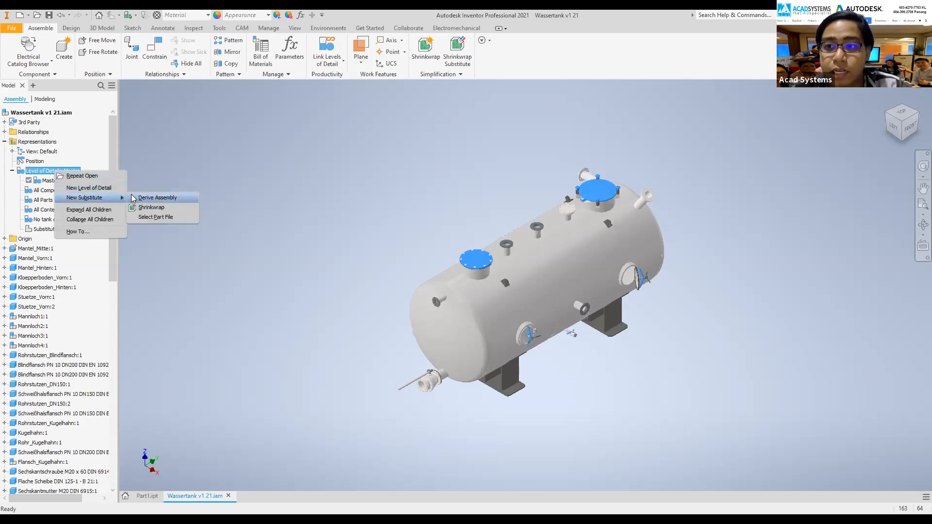
left_click(144, 210)
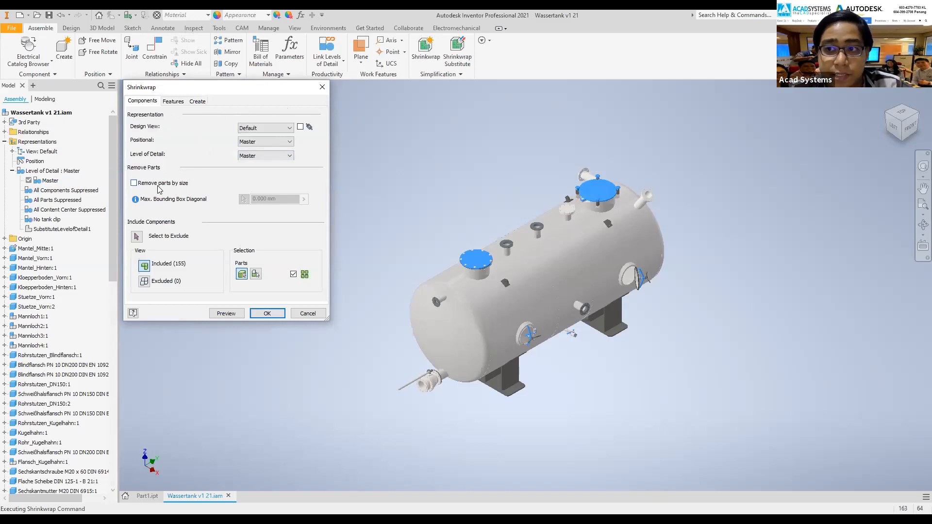
Enable removing parts by size in the shrinkwrap, with a maximum bounding box diagonal of 100 mm.
scroll(473, 272, "up", 3)
scroll(472, 270, "down", 6)
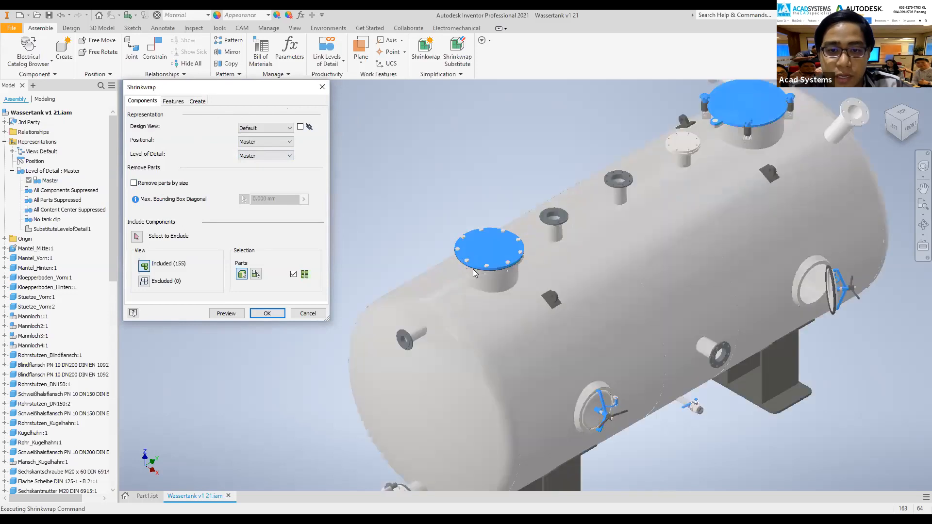
scroll(473, 268, "down", 3)
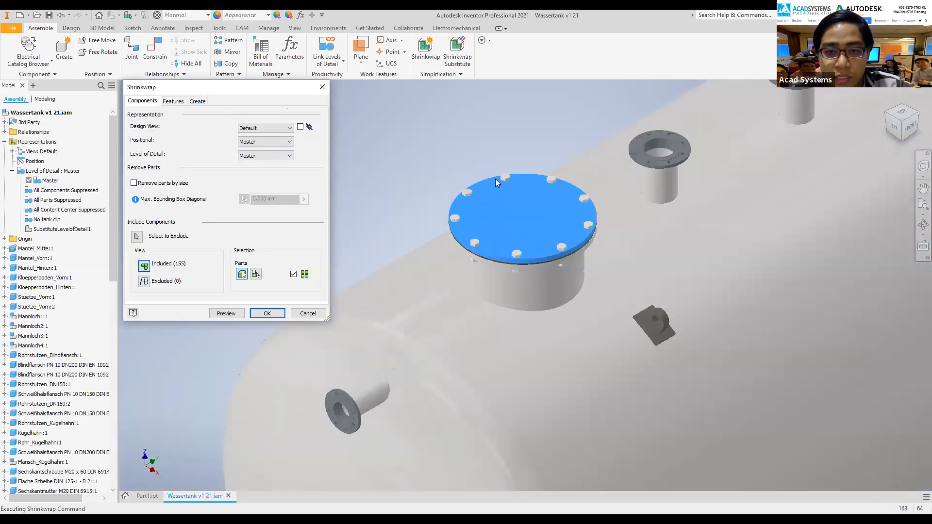
left_click(152, 186)
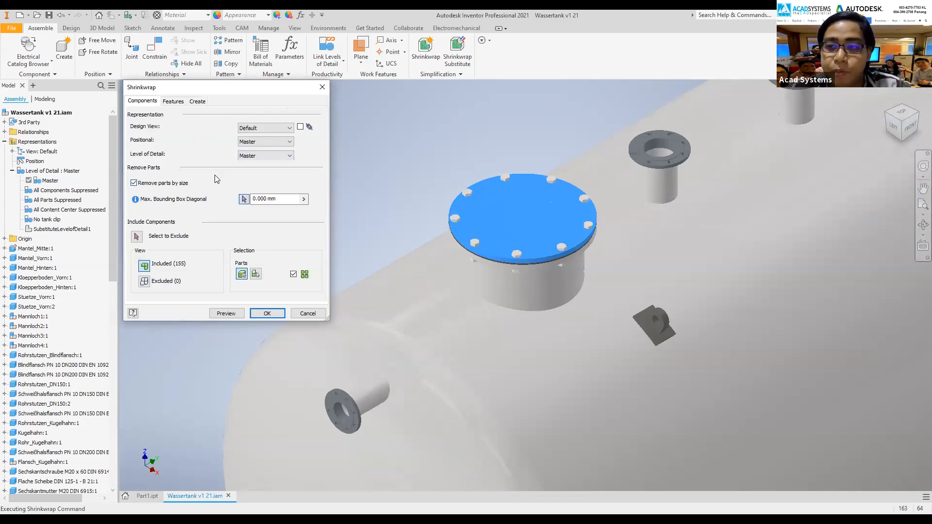
left_click_drag(278, 198, 226, 204)
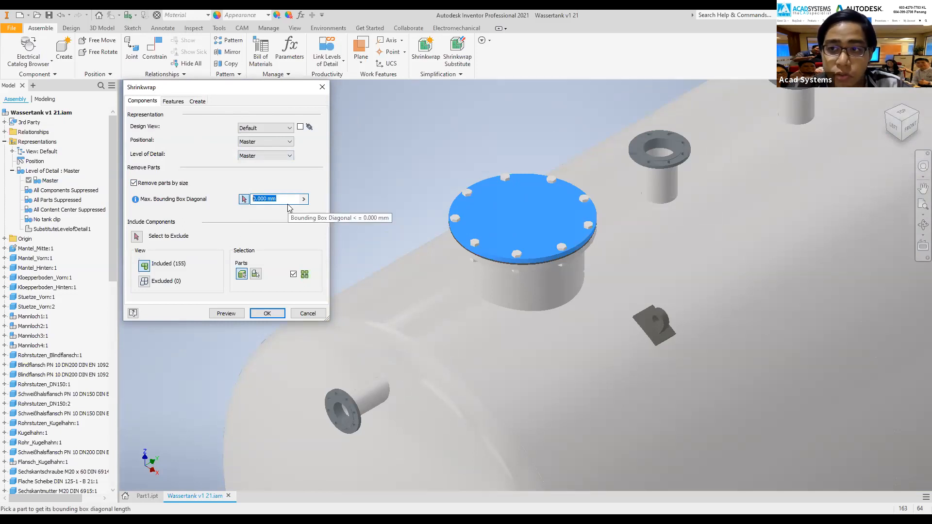
type("1")
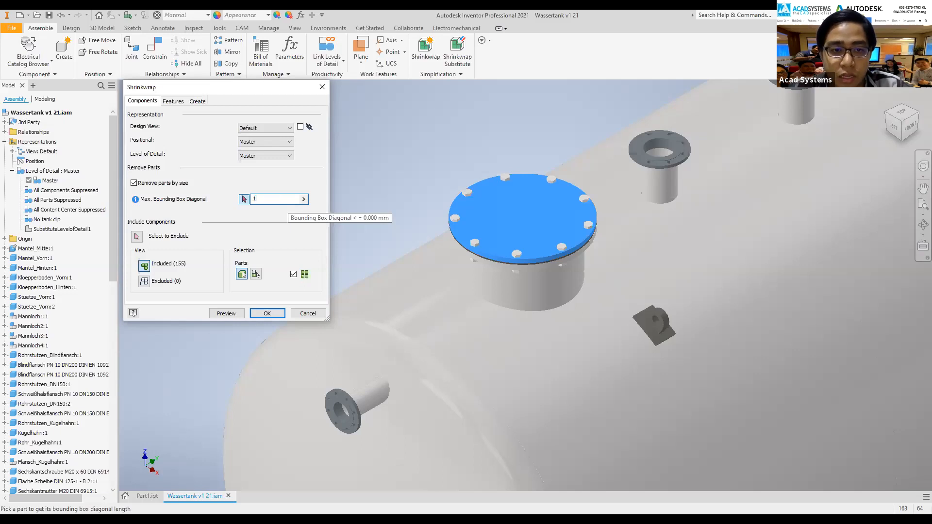
type("00")
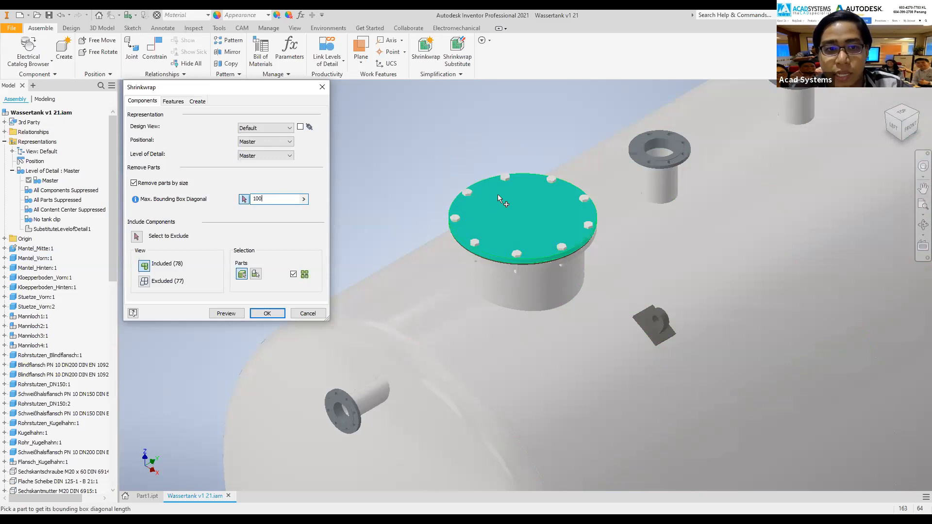
Compare the valve flange bolts by disabling removal of parts by size and re-enabling it with a 100 mm maximum diagonal.
scroll(497, 196, "down", 5)
scroll(494, 224, "up", 8)
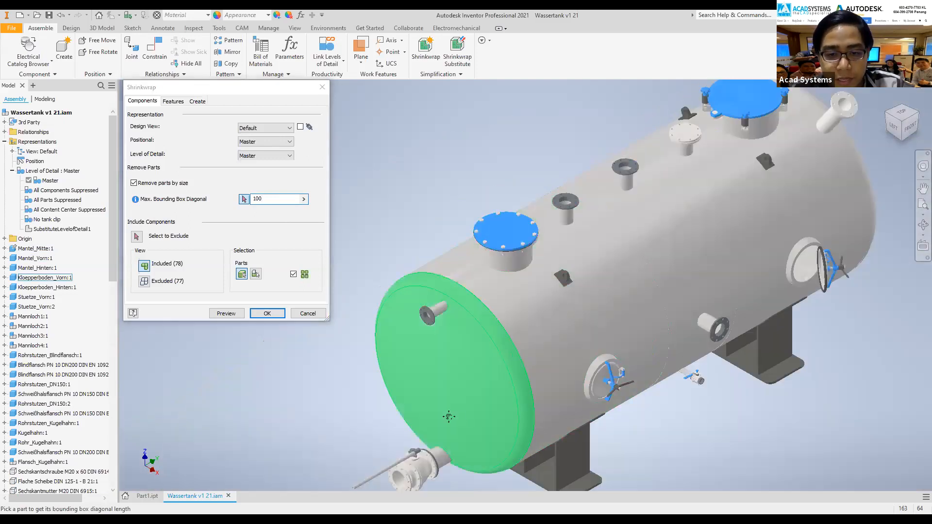
scroll(418, 456, "down", 10)
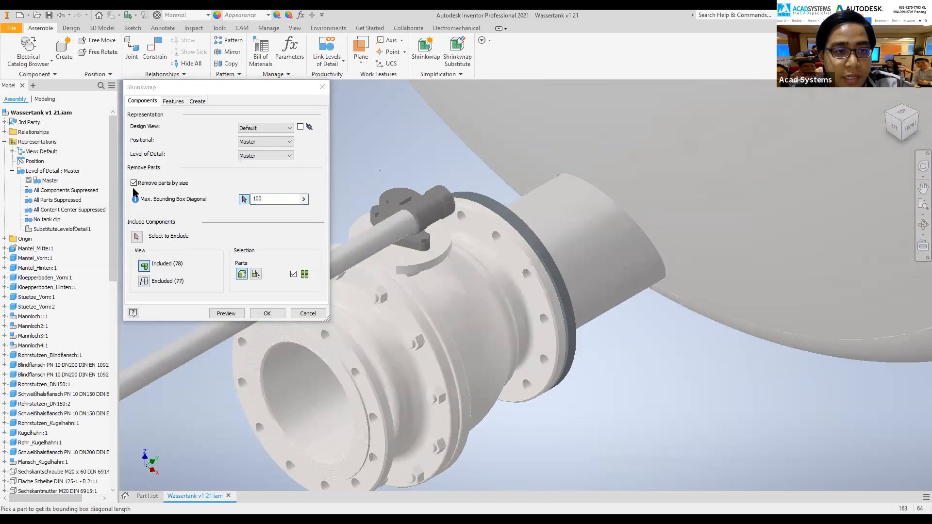
left_click(134, 183)
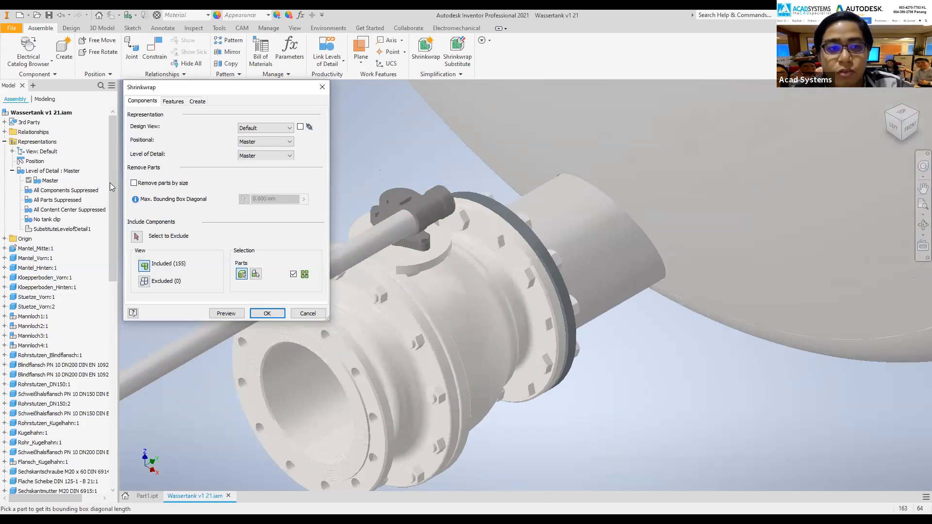
left_click(134, 183)
left_click(244, 199)
type("100")
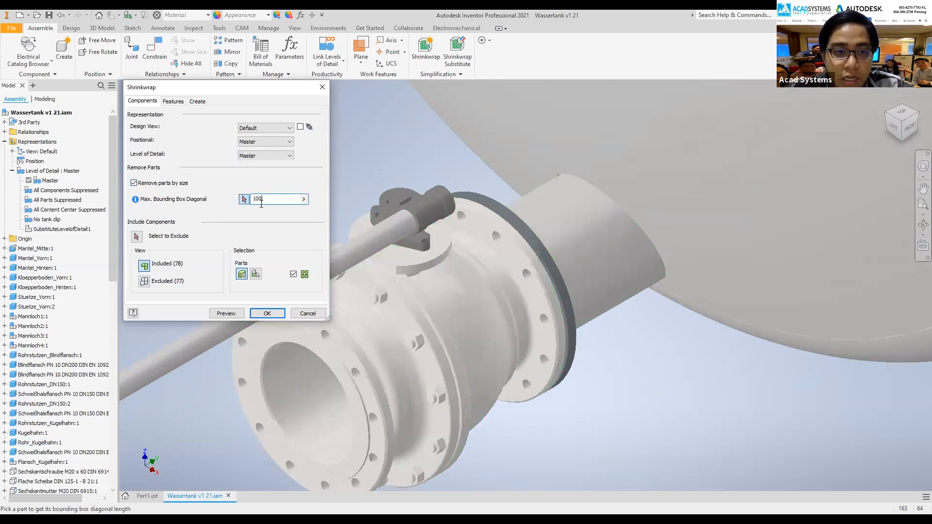
Set the maximum bounding box diagonal for removed parts to 200 mm and inspect the manhole cover bolts.
left_click(235, 213)
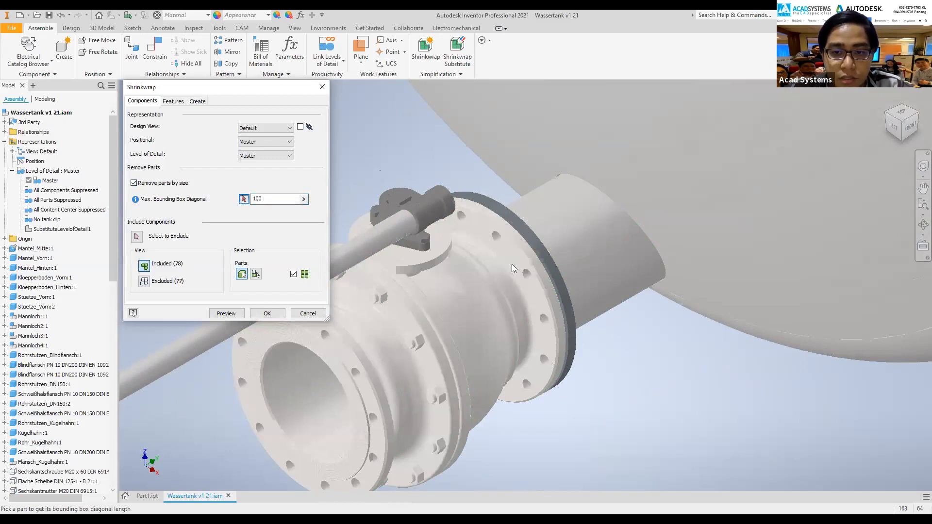
scroll(609, 213, "down", 5)
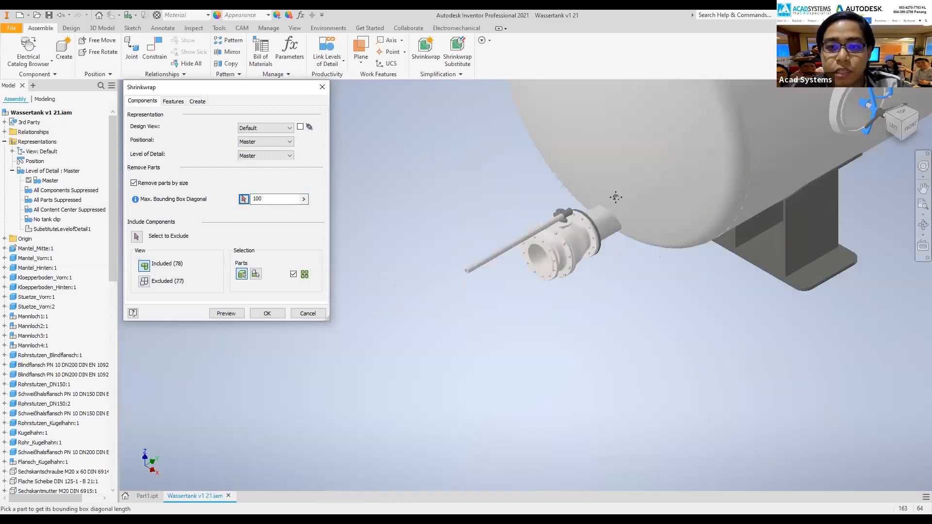
middle_click_drag(615, 197, 505, 485)
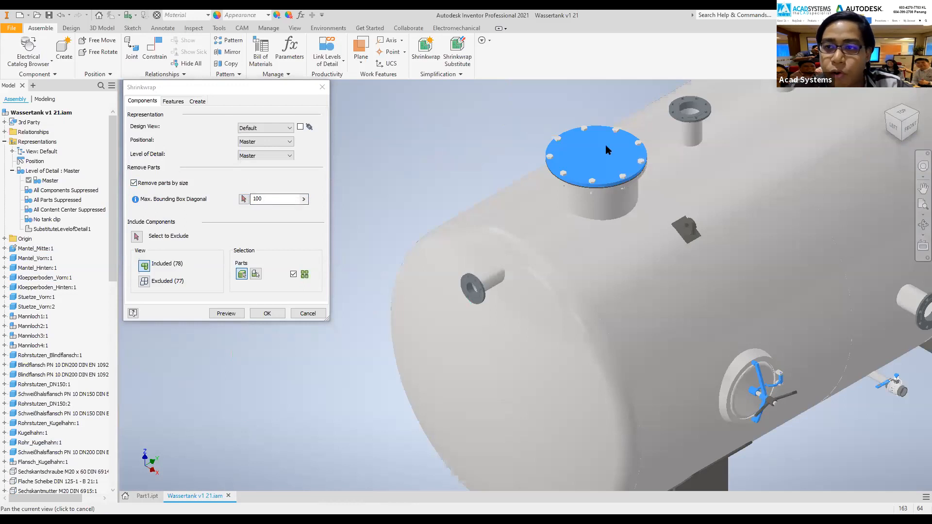
left_click(271, 198)
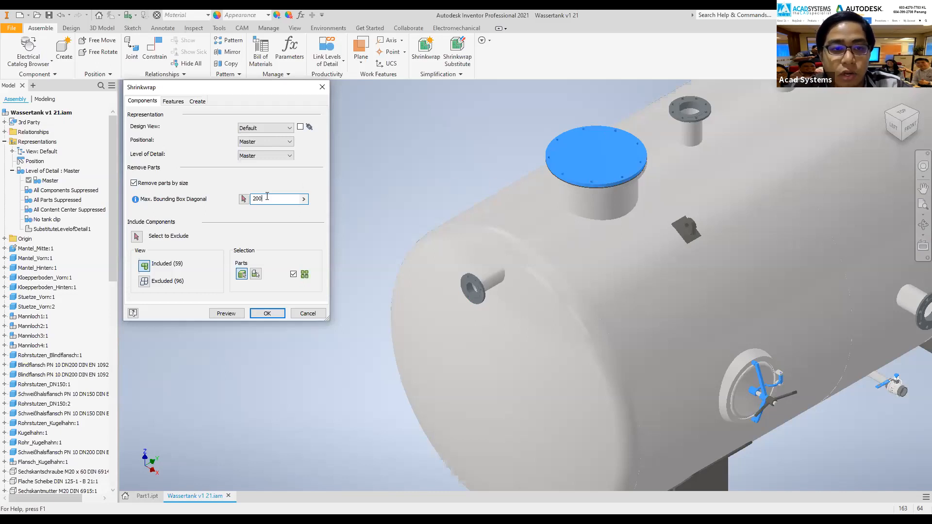
scroll(589, 179, "up", 1)
scroll(576, 197, "down", 2)
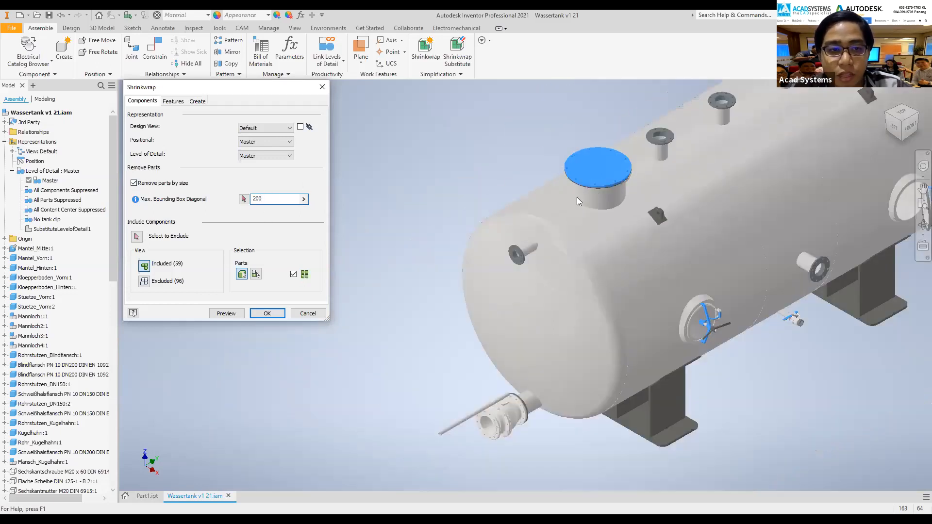
scroll(571, 198, "down", 3)
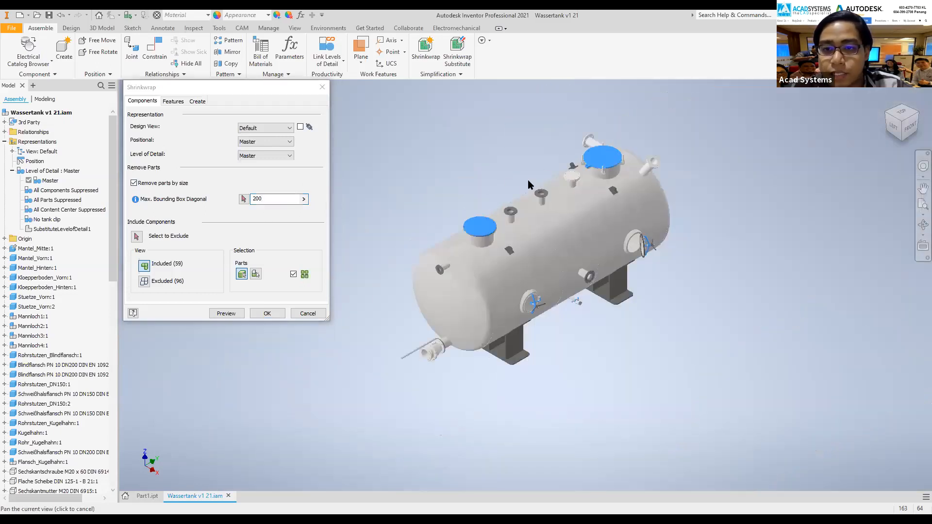
Disable removing parts by size and activate manual selection of individual parts to exclude.
left_click(134, 183)
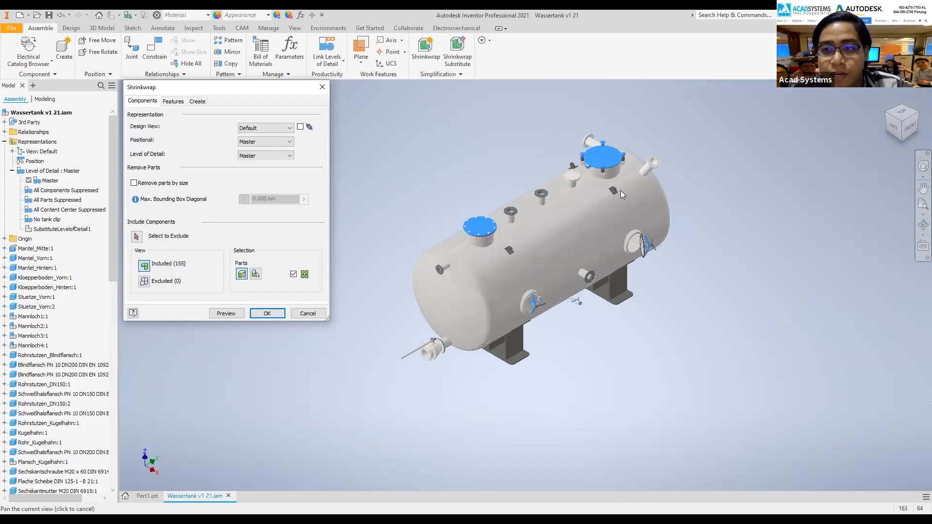
left_click(136, 236)
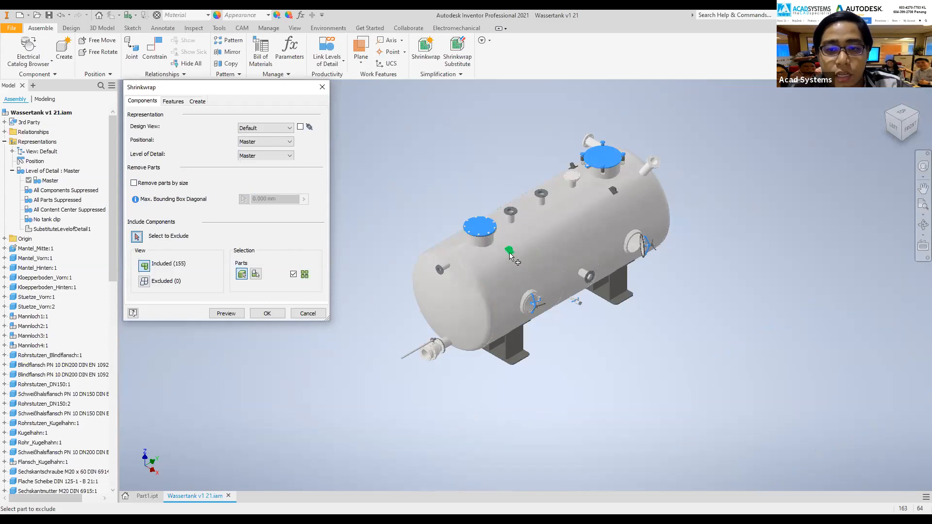
scroll(490, 276, "down", 3)
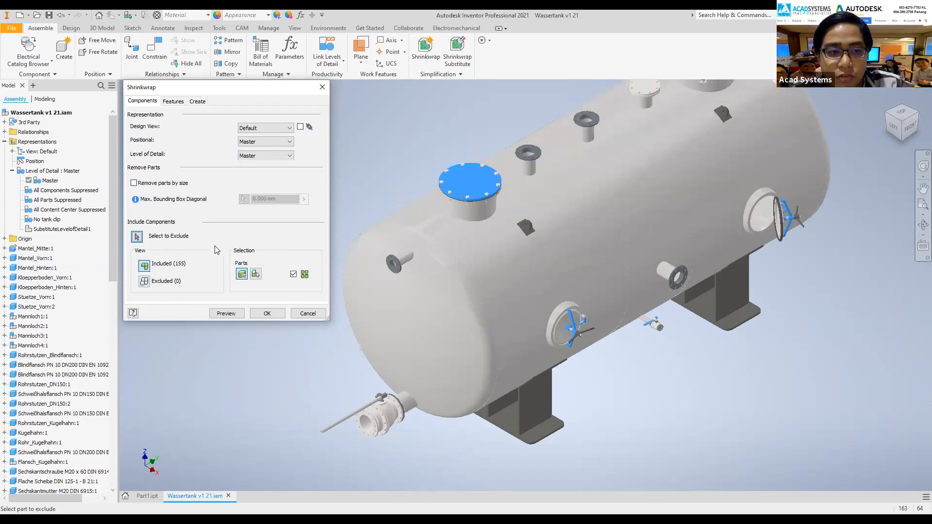
Re-enable removing parts by size with a maximum bounding box diagonal of 200 mm.
left_click(160, 184)
double_click(263, 198)
type("200")
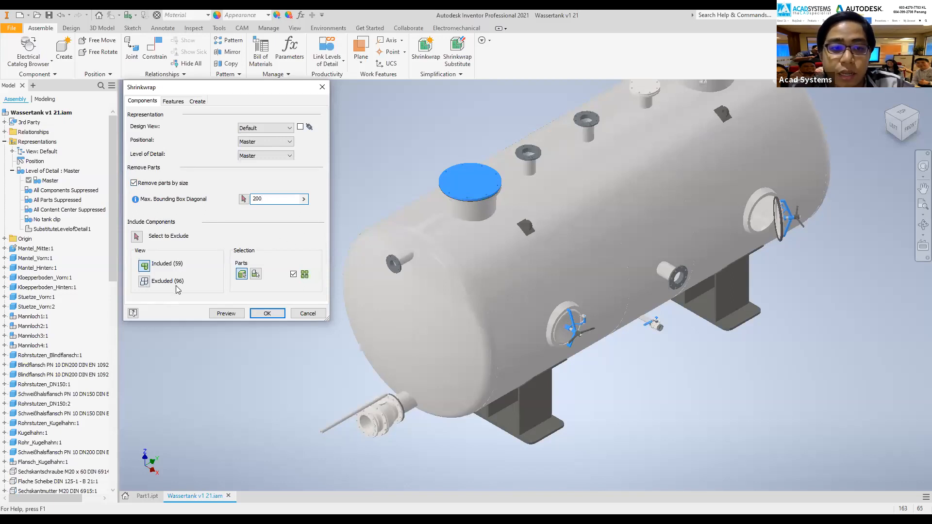
scroll(461, 177, "down", 2)
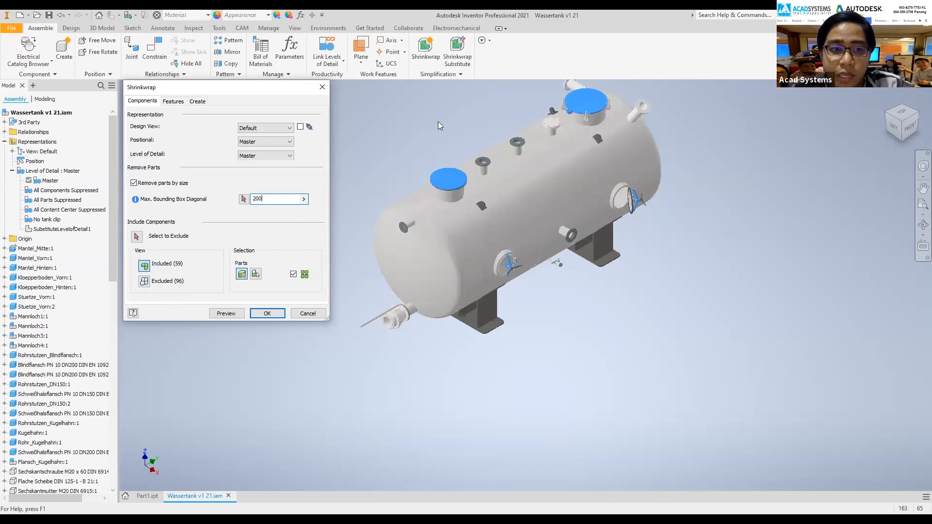
View the parts excluded from the shrinkwrap, return to the included parts, and discard the shrinkwrap setup.
left_click(144, 281)
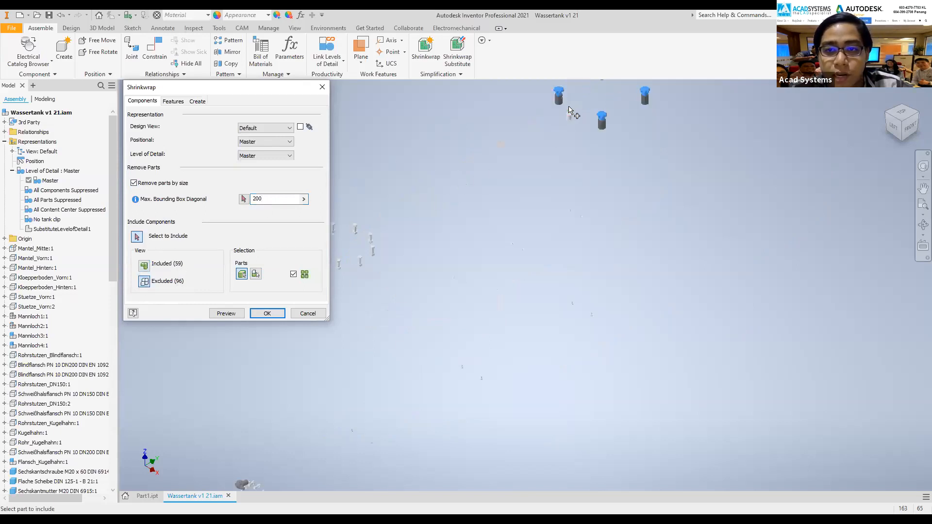
left_click(144, 266)
left_click(134, 183)
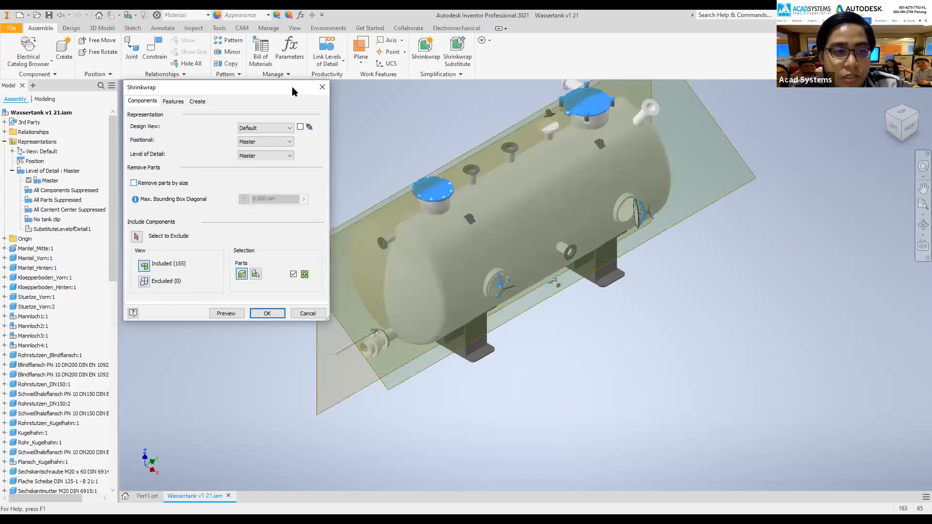
left_click(322, 88)
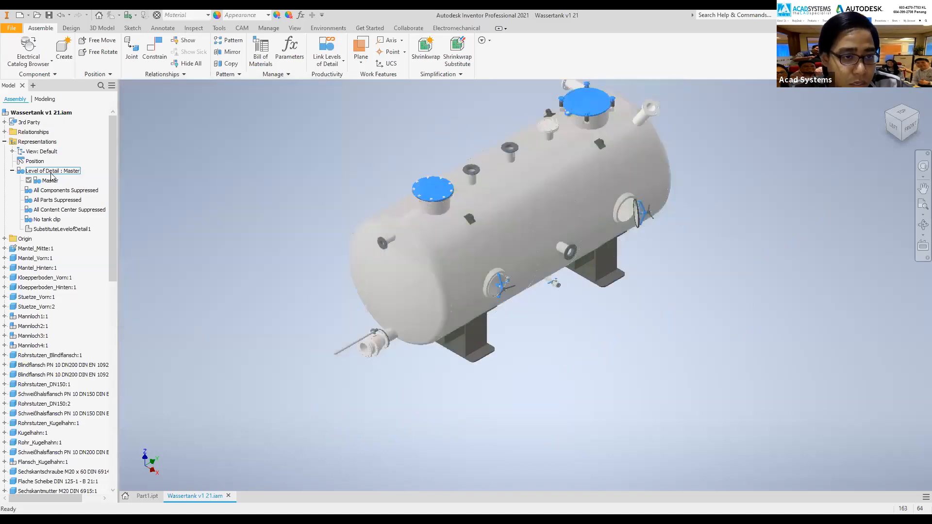
Start a new Shrinkwrap substitute from the level of detail representations and display its feature removal settings.
right_click(51, 174)
mouse_move(112, 198)
left_click(138, 204)
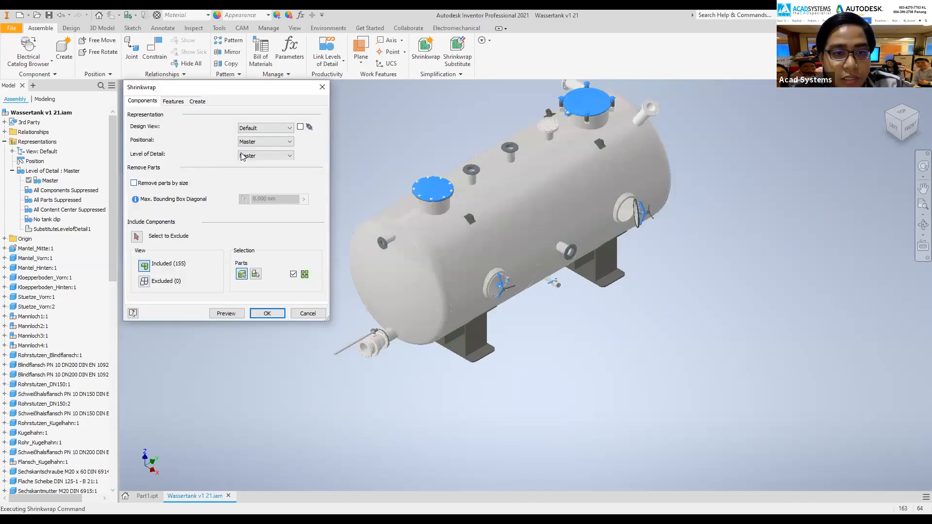
left_click(174, 101)
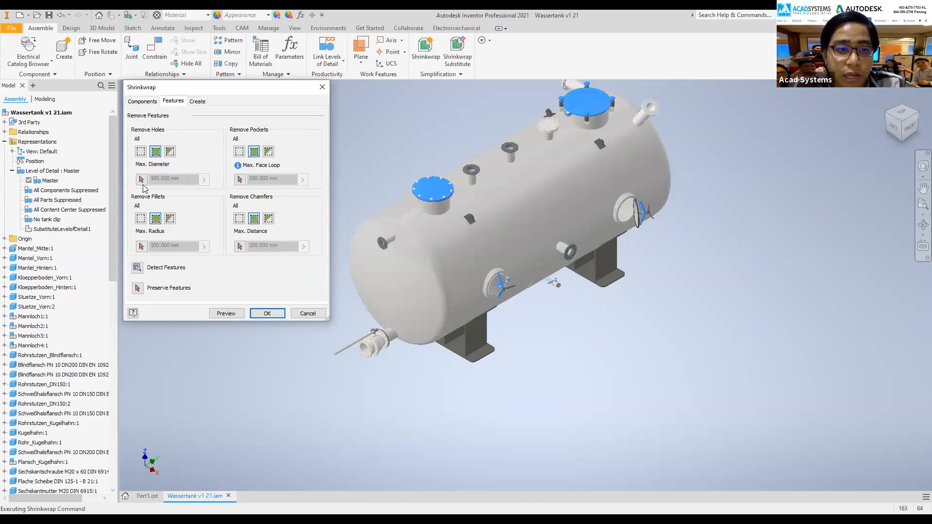
Try limiting hole removal to a range with a 100 mm maximum diameter and inspect the nozzle flange holes.
left_click(170, 153)
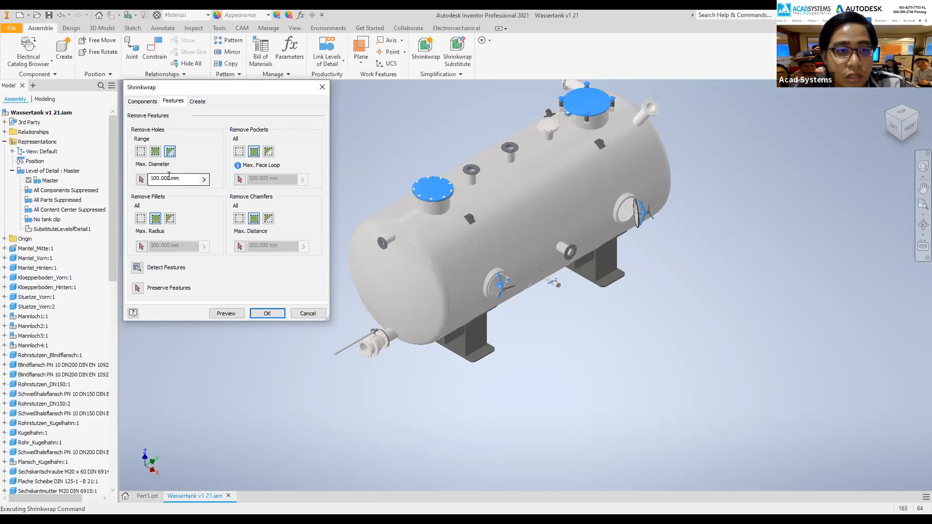
scroll(482, 174, "up", 5)
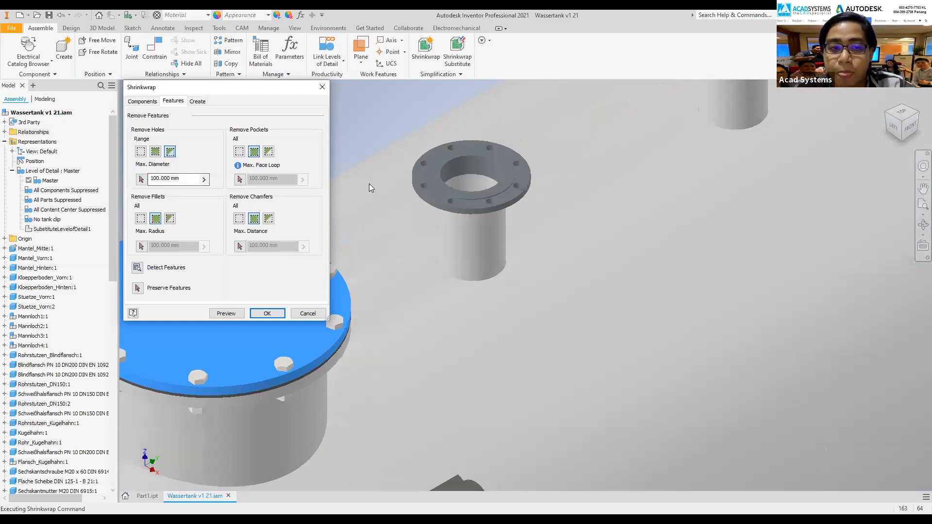
scroll(378, 162, "down", 2)
scroll(378, 162, "down", 3)
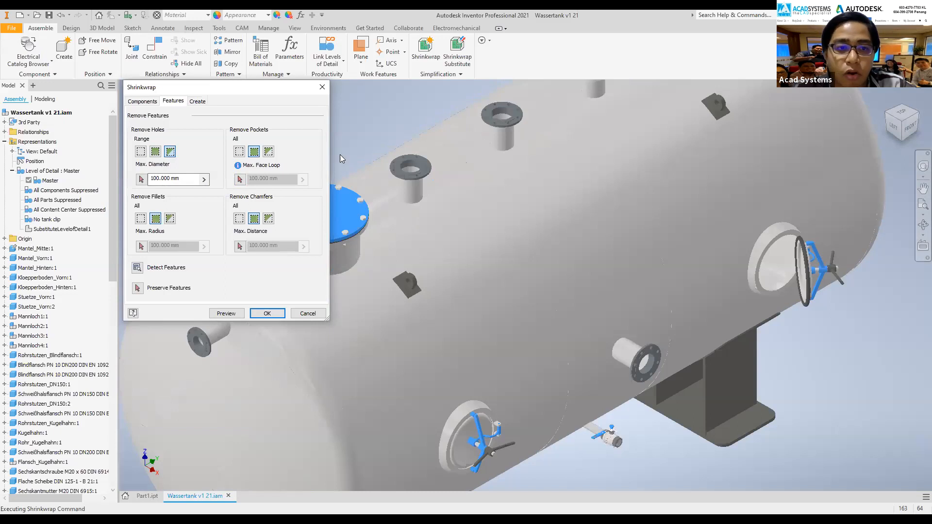
Set the shrinkwrap to remove all holes, pockets, fillets and chamfers.
left_click(155, 152)
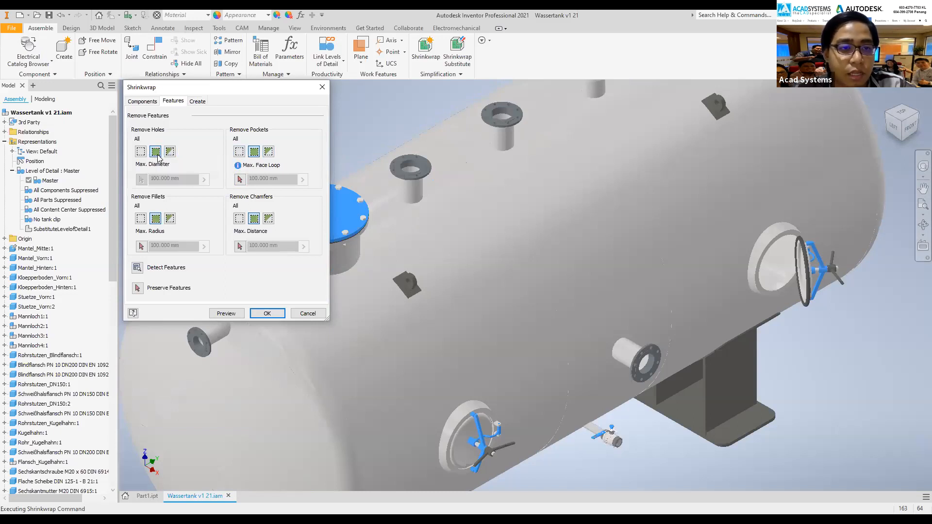
left_click(253, 151)
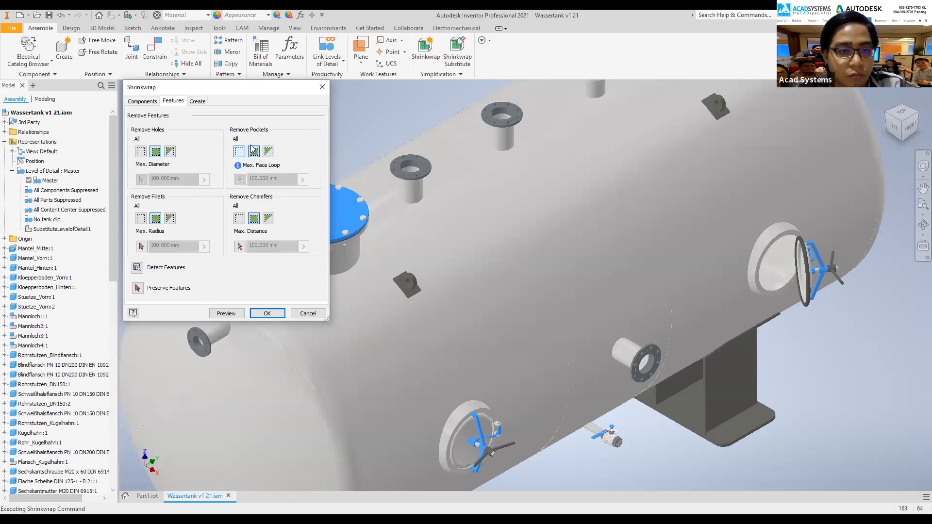
left_click(155, 219)
left_click(253, 219)
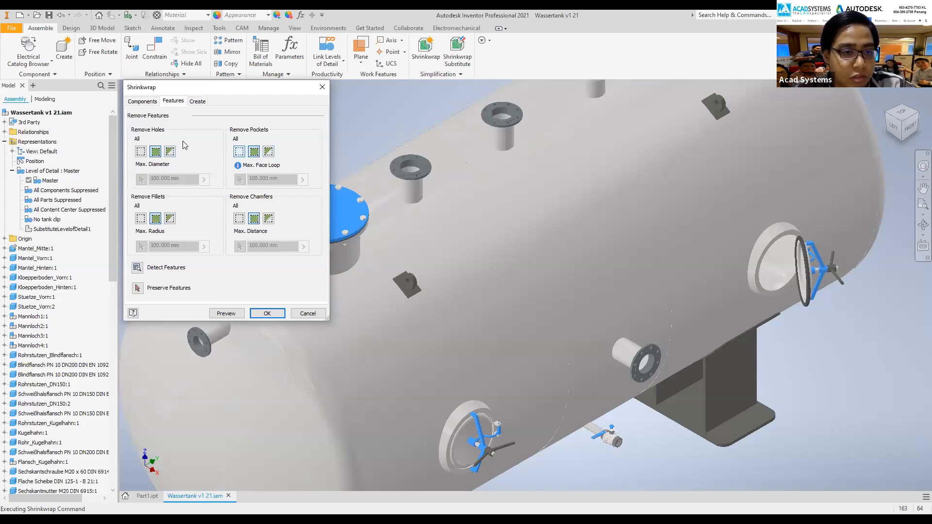
scroll(401, 150, "down", 5)
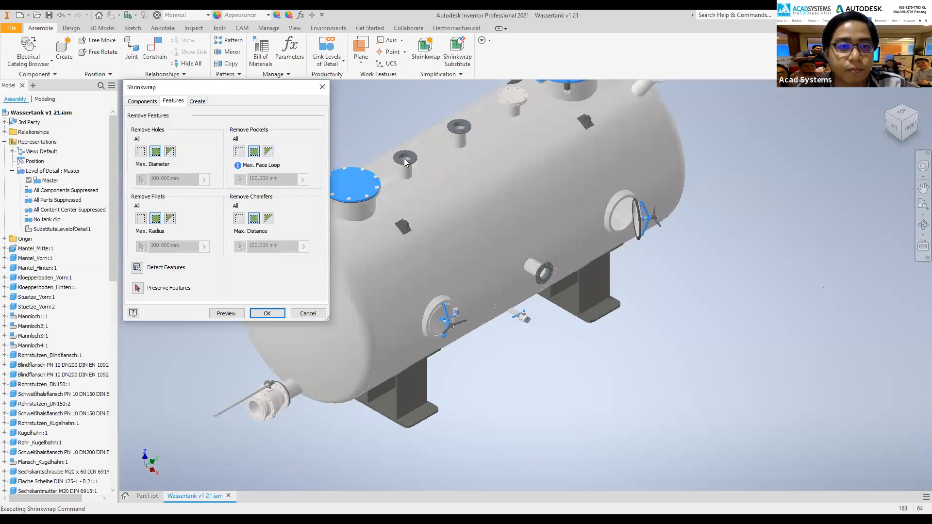
scroll(417, 184, "down", 3)
scroll(429, 197, "up", 3)
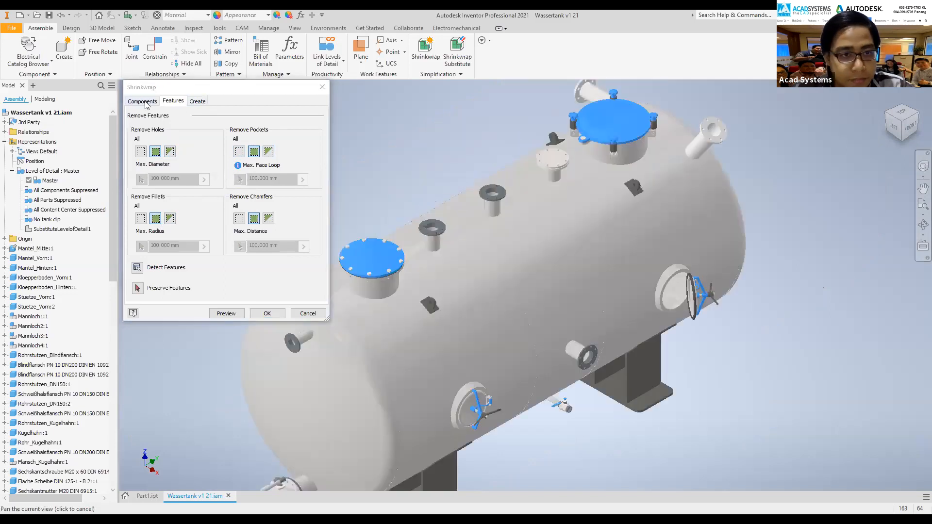
Compare the Maintain Each Solid style, then create the substitute part with the Single Solid without Seams style.
left_click(200, 102)
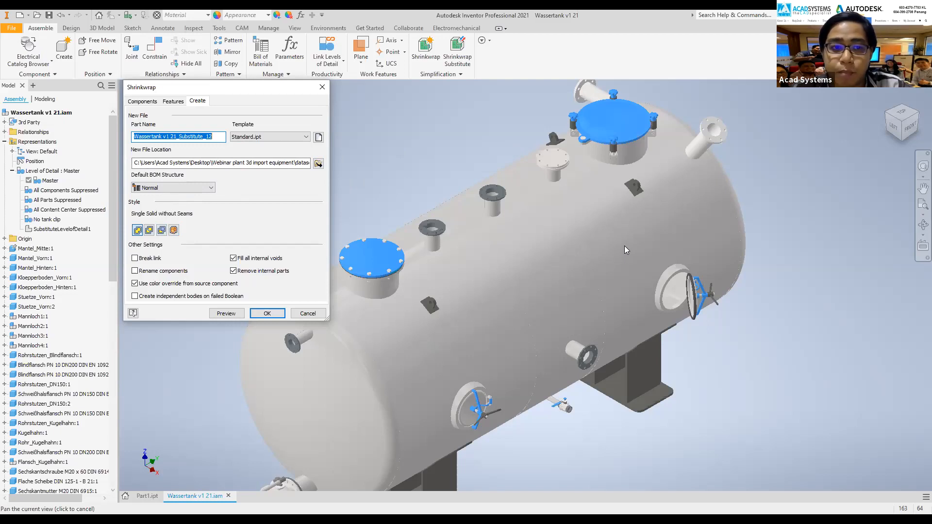
left_click(162, 230)
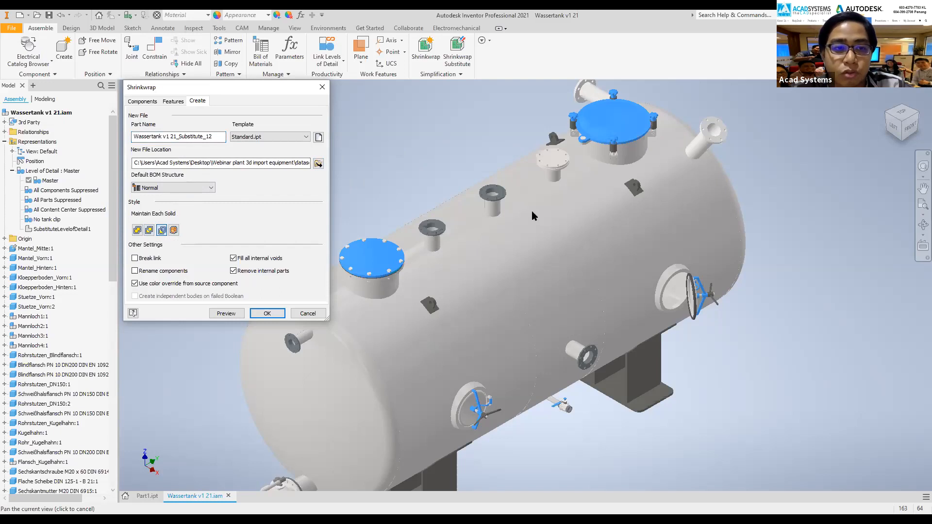
left_click(137, 230)
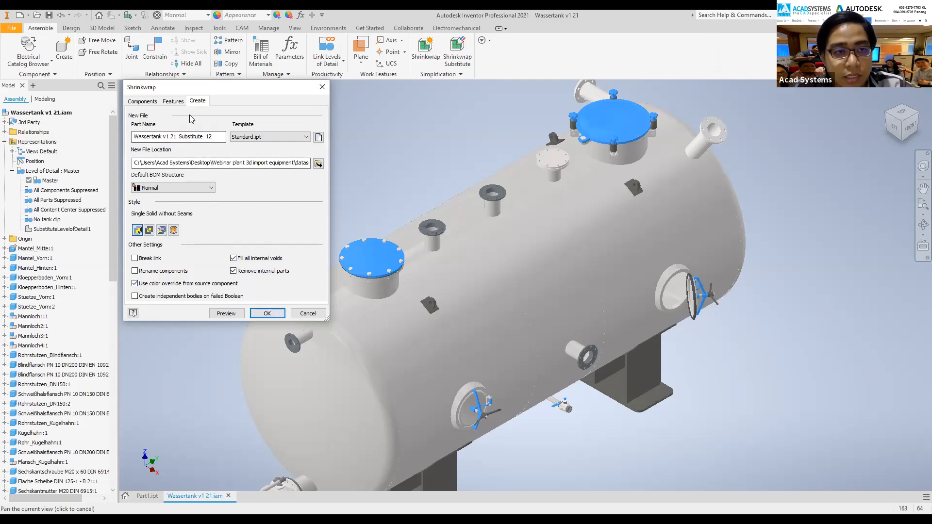
left_click(267, 313)
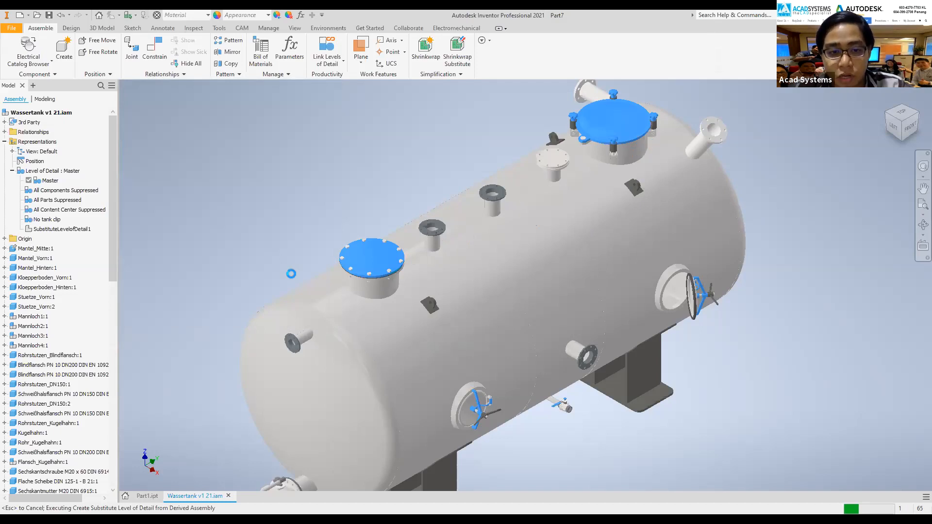
key("alt+Tab")
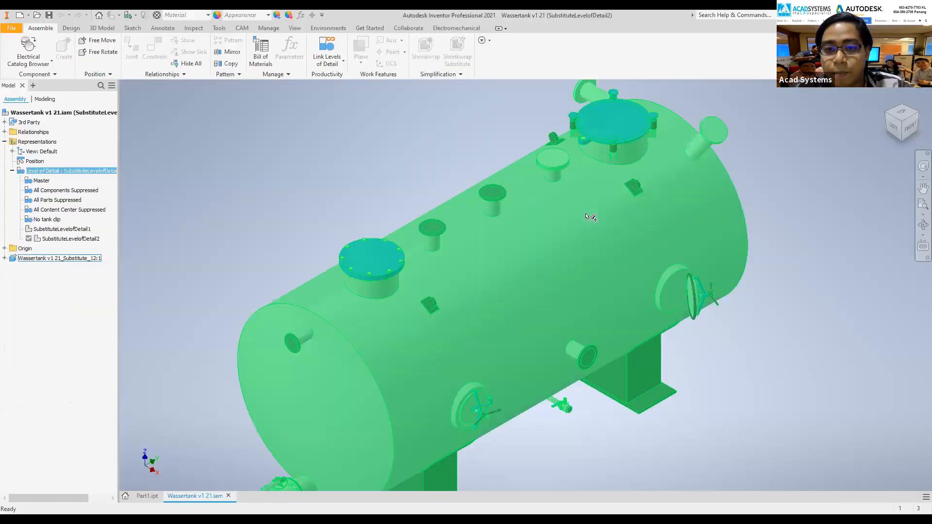
Inspect the simplified tank from the front and reactivate the Master level of detail, discarding unsaved representation changes.
scroll(733, 151, "down", 4)
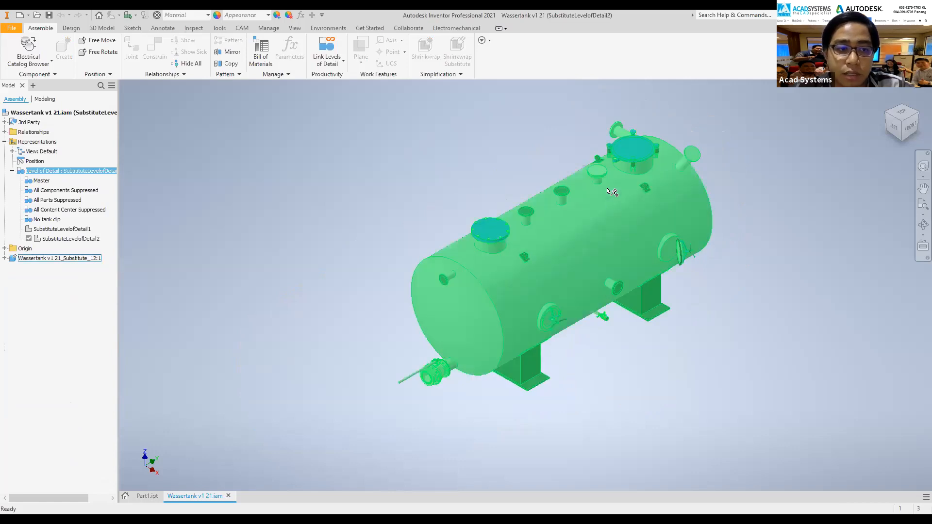
middle_click_drag(524, 170, 454, 176)
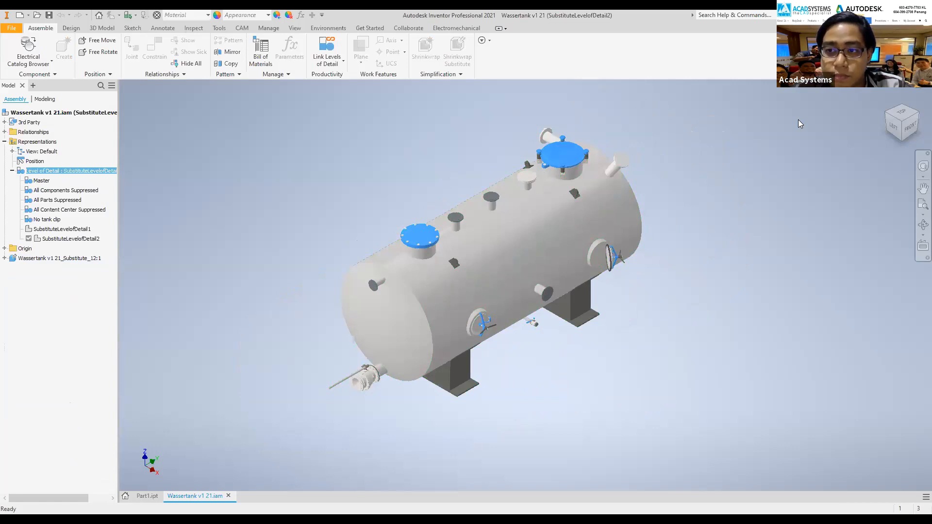
left_click(911, 127)
scroll(537, 275, "up", 4)
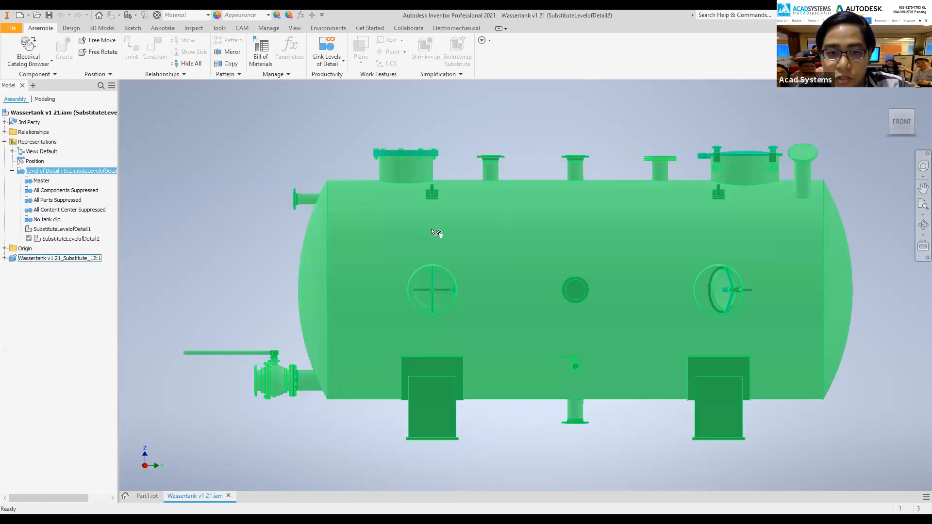
scroll(330, 172, "up", 3)
scroll(337, 176, "down", 2)
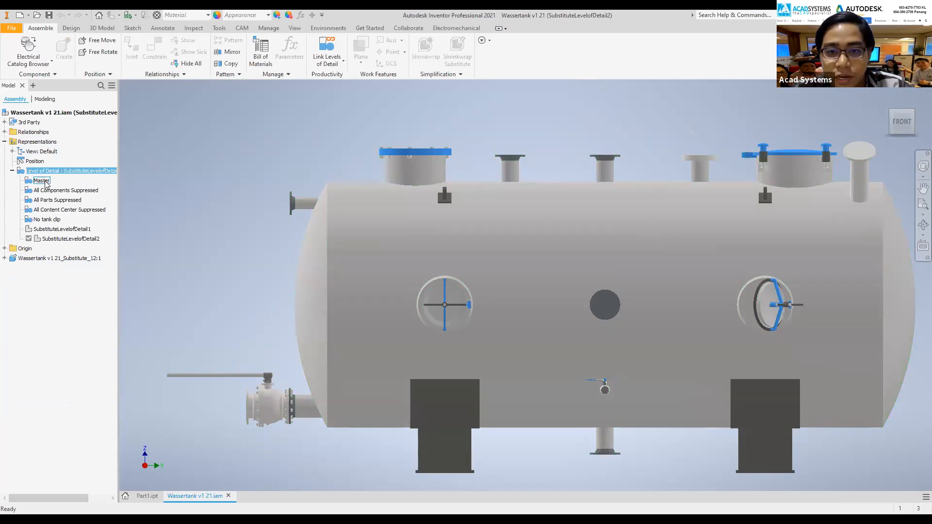
double_click(43, 181)
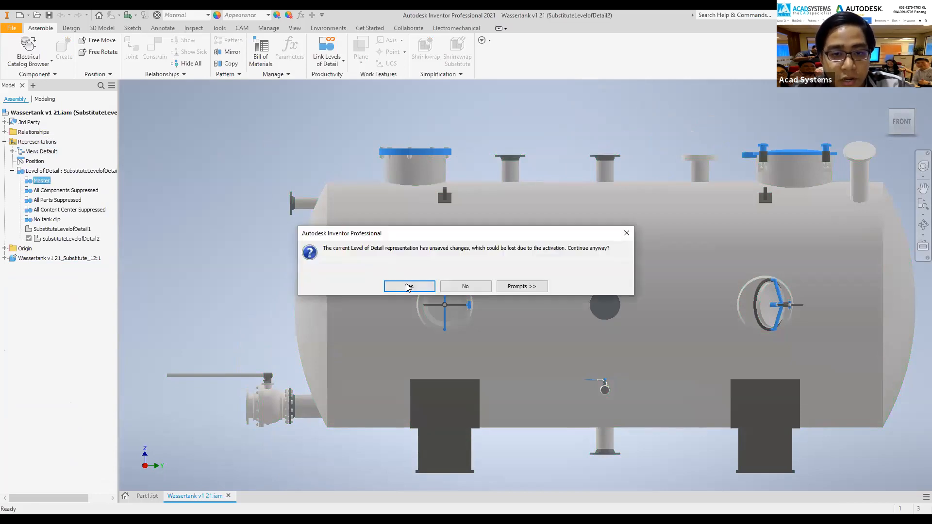
left_click(409, 286)
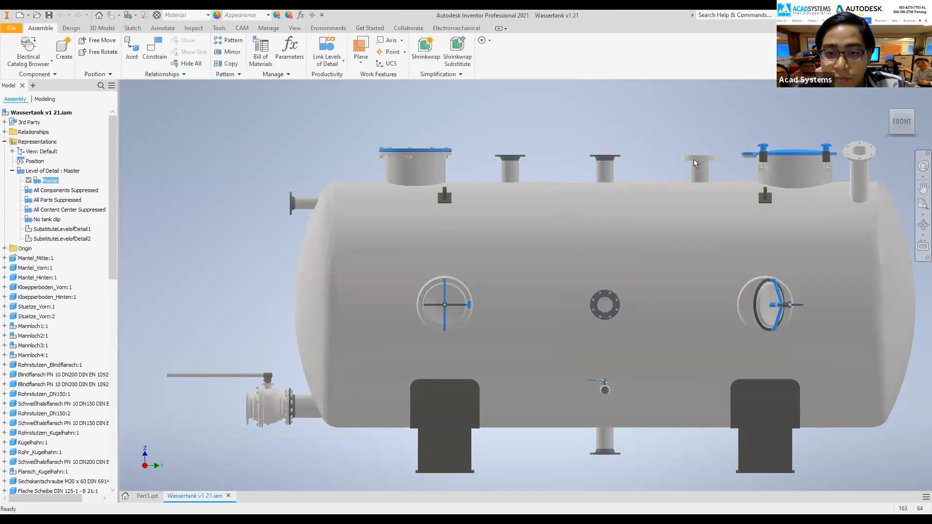
Cut the Master tank with a half section view, offset about -3796 mm from the ball valve's open flange face.
key("F6")
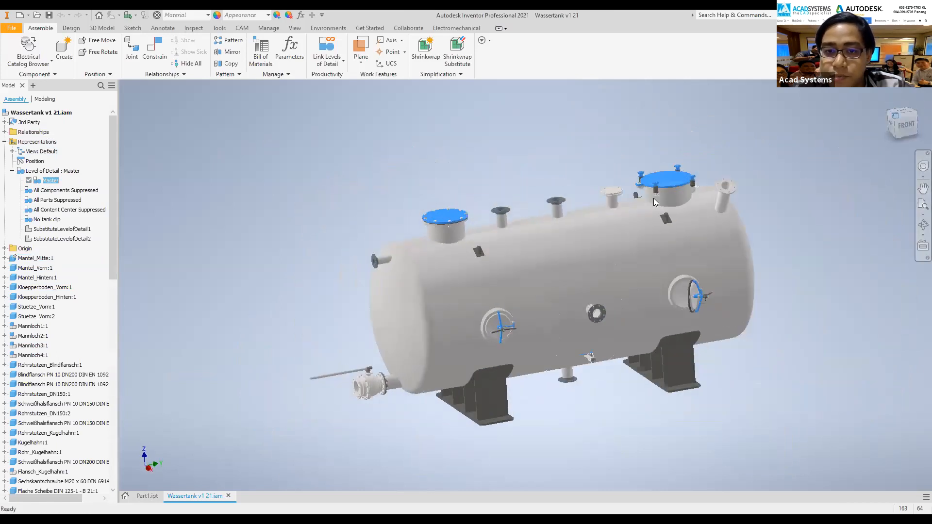
middle_click_drag(517, 242, 514, 201)
left_click(295, 29)
left_click(129, 51)
middle_click_drag(280, 485, 340, 419)
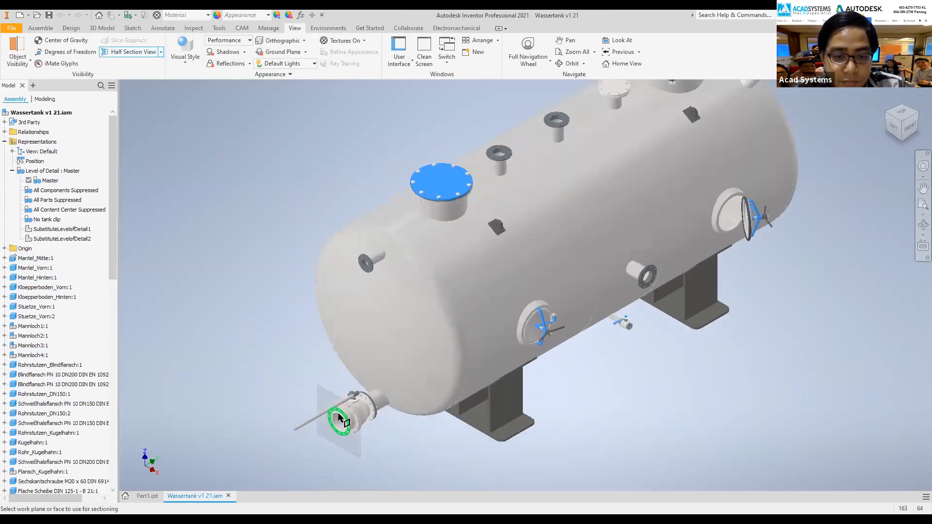
left_click(339, 418)
left_click_drag(329, 429, 582, 304)
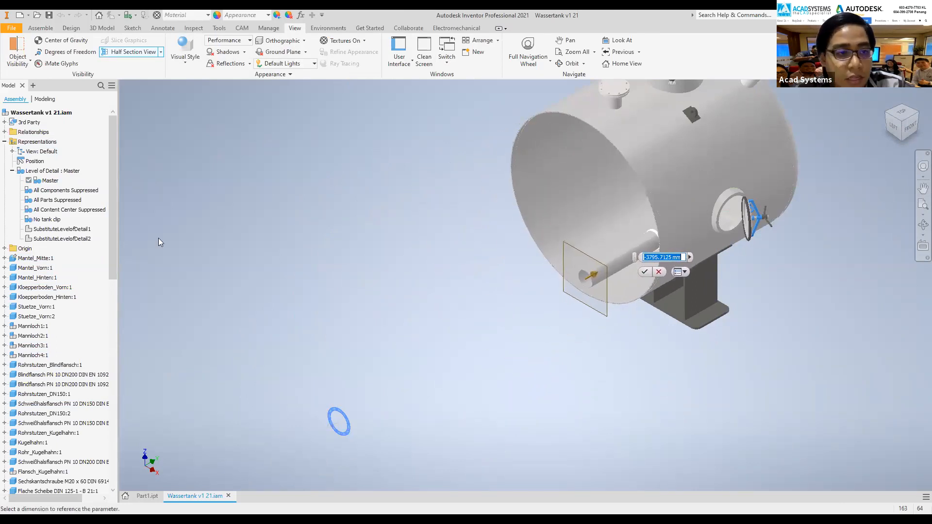
left_click(644, 272)
Activate the SubstituteLevelofDetail2 level of detail and inspect the tank's sectioned interior.
double_click(44, 239)
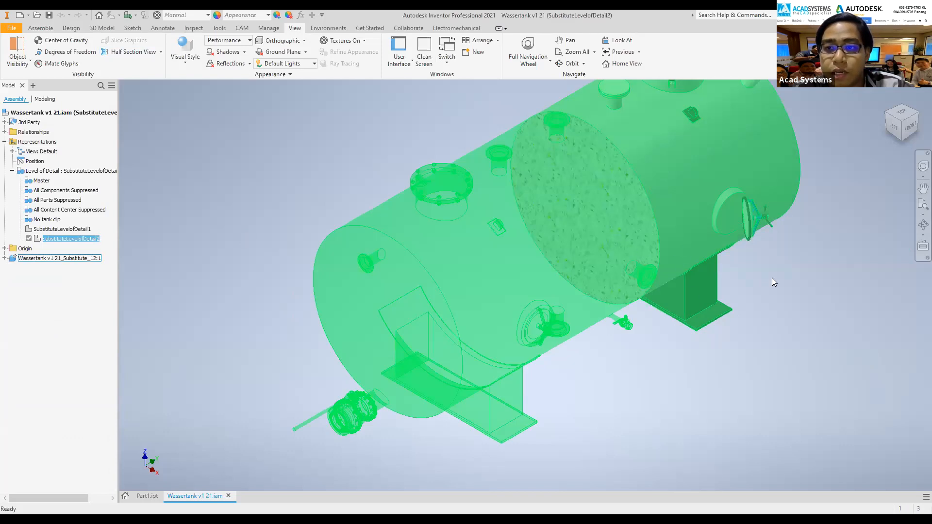
left_click(769, 283)
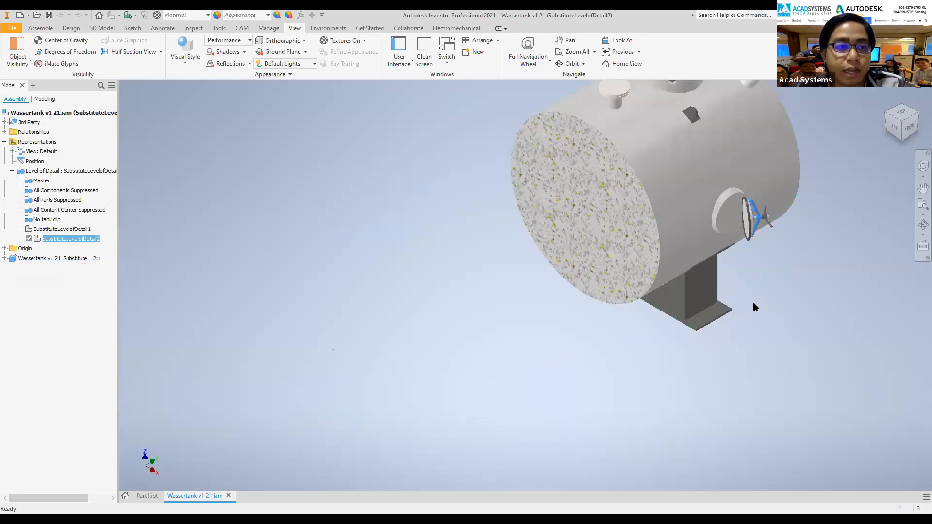
left_click(575, 154)
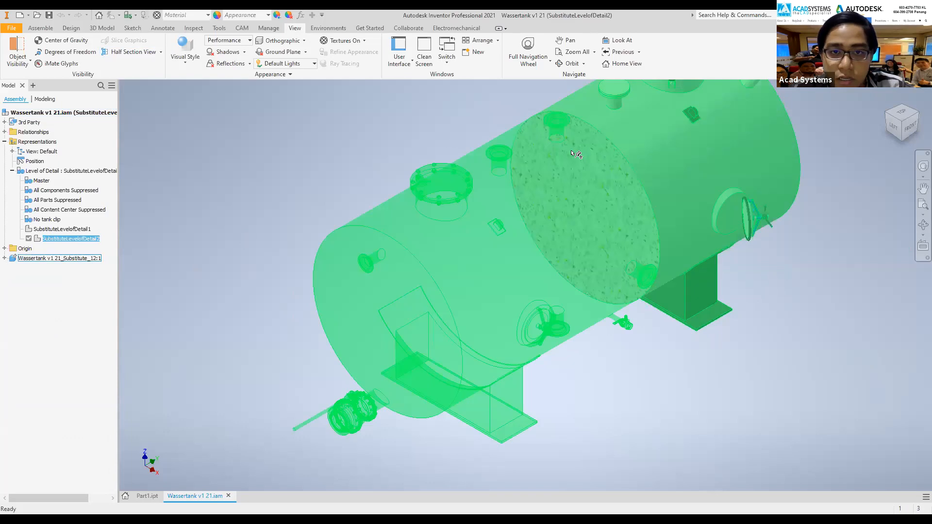
middle_click_drag(438, 105, 431, 162)
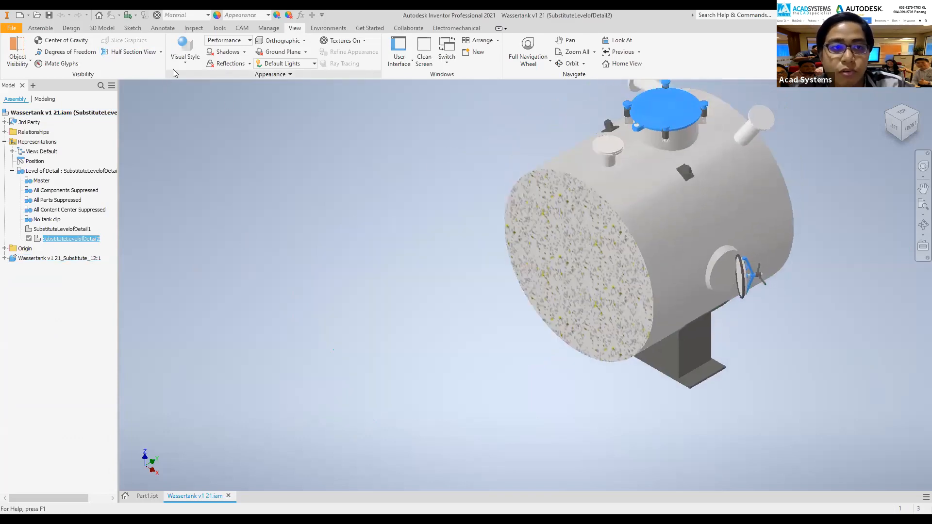
End the section view so the whole substitute tank is displayed.
left_click(161, 53)
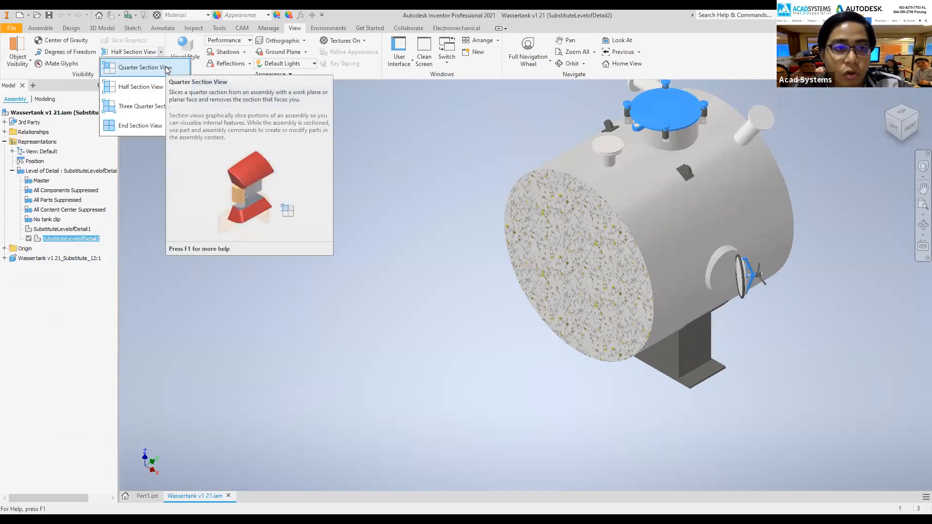
left_click(165, 68)
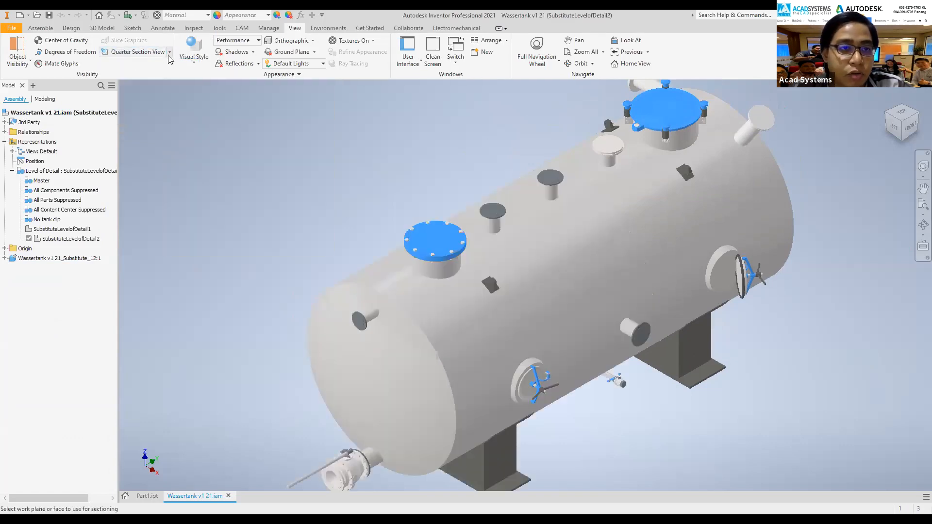
left_click(169, 52)
left_click(140, 125)
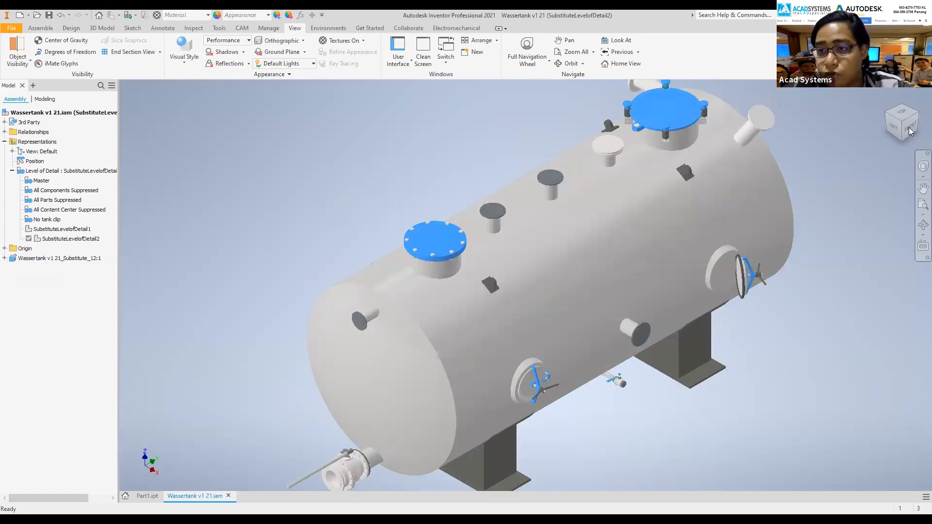
middle_click_drag(844, 160, 836, 182)
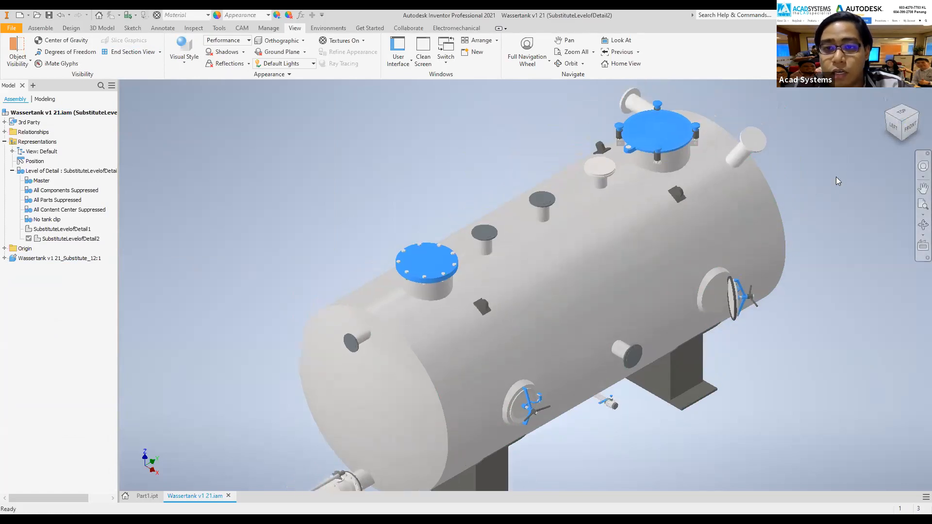
scroll(421, 148, "up", 3)
scroll(421, 149, "down", 4)
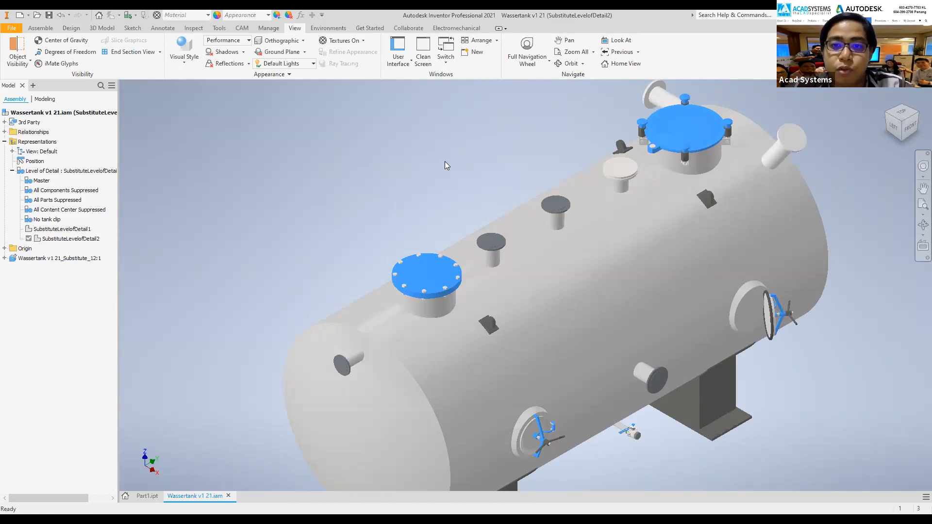
middle_click_drag(513, 147, 512, 104)
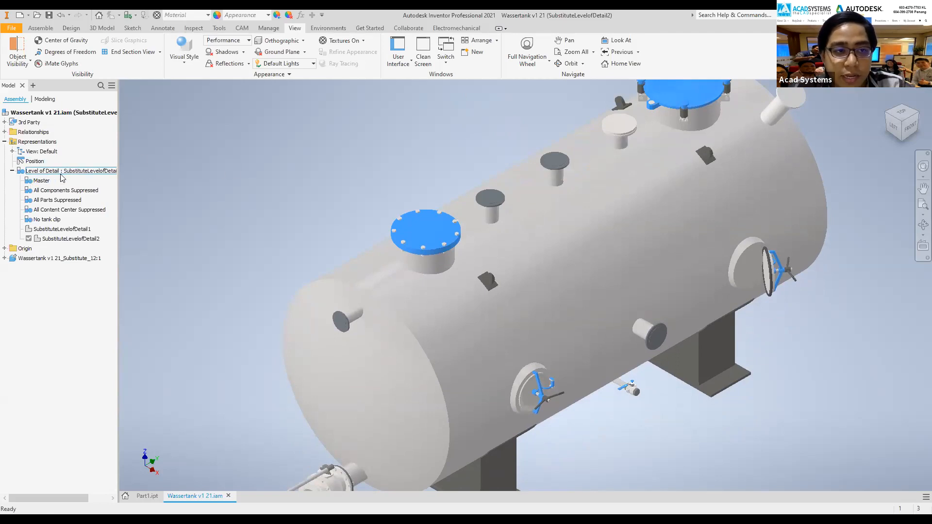
Open the BIM Content environment for the substitute tank and review its nozzles.
left_click(321, 29)
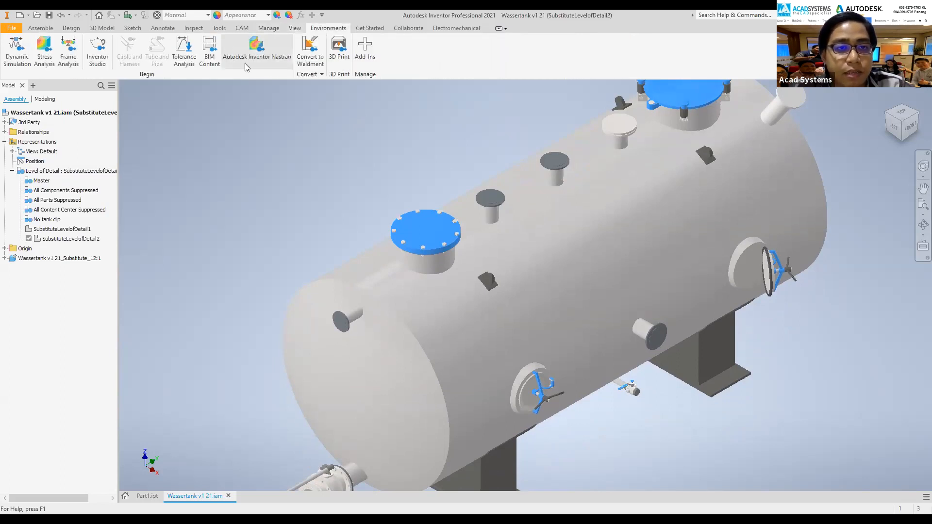
left_click(209, 49)
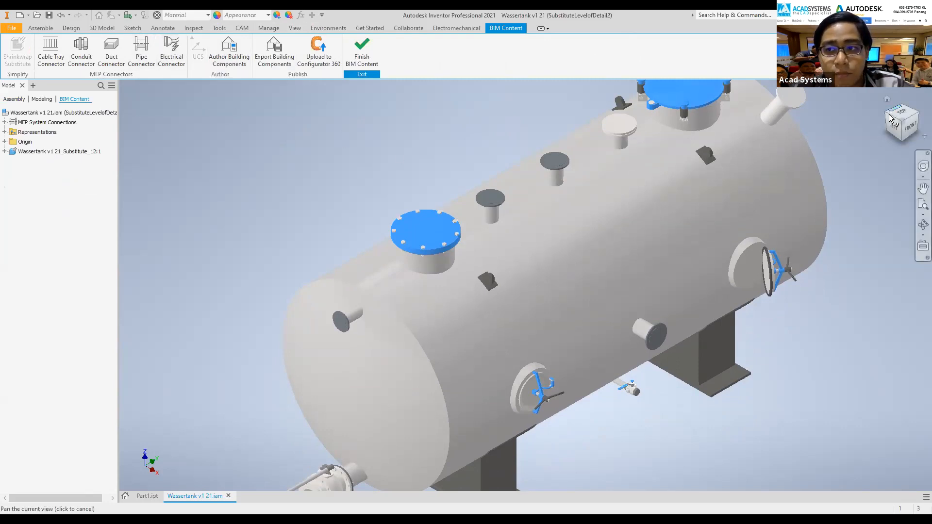
left_click(915, 130)
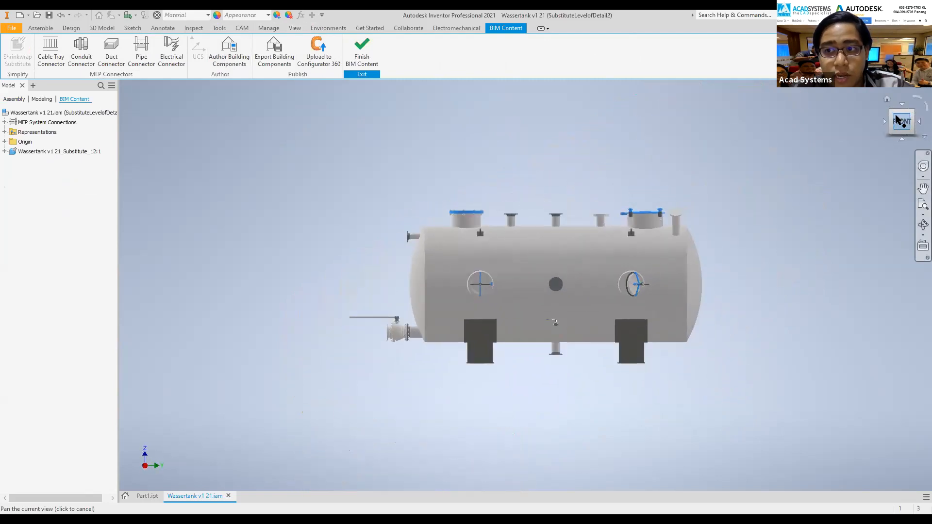
left_click(893, 113)
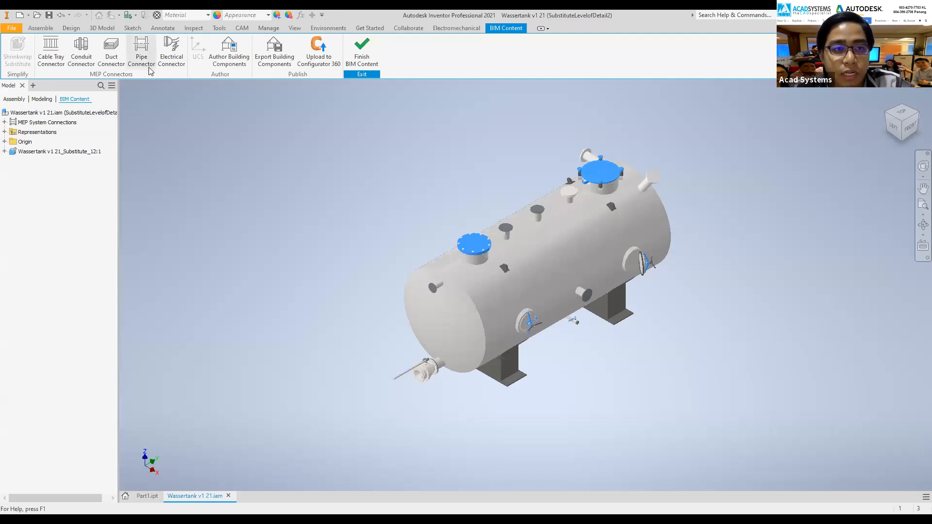
scroll(410, 310, "up", 3)
scroll(388, 310, "down", 6)
middle_click_drag(388, 309, 192, 203)
scroll(183, 180, "up", 3)
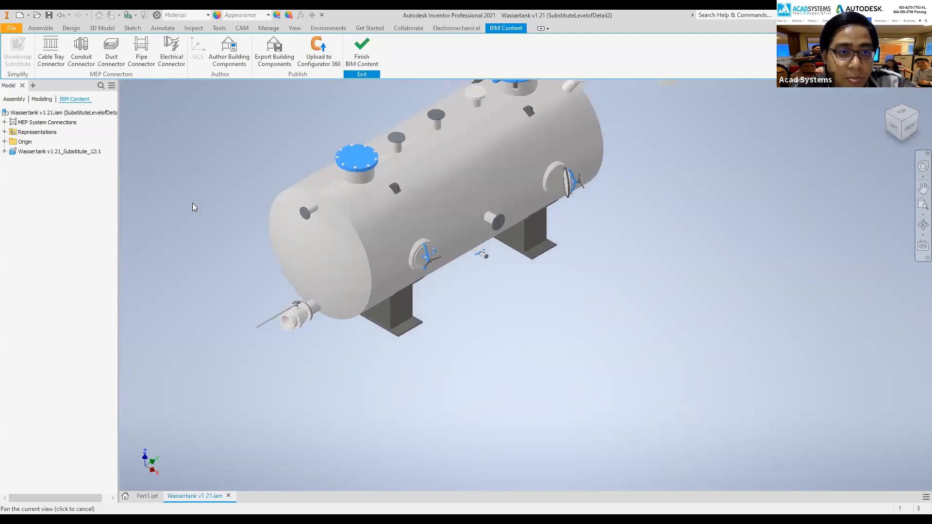
Start a circular pipe connector on the flange edge of the upper nozzle at the tank's end cap.
left_click(145, 52)
middle_click_drag(463, 296, 593, 355)
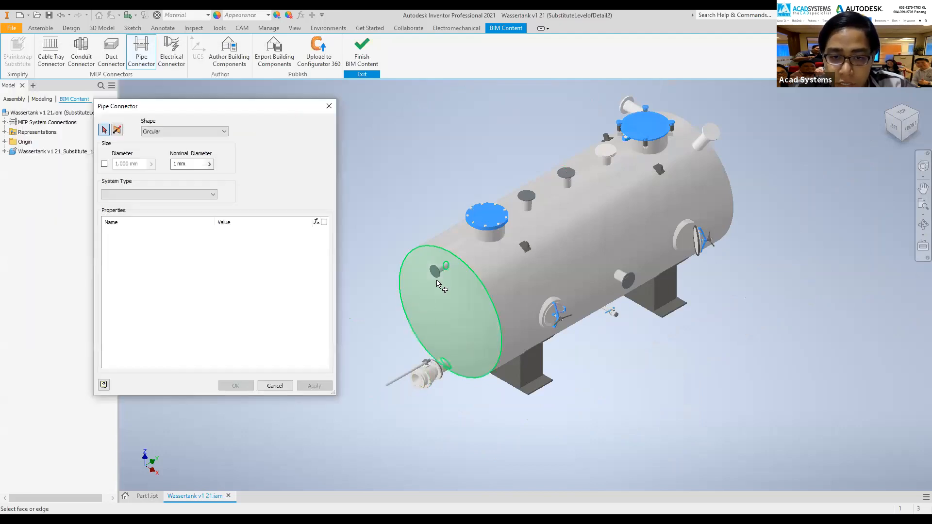
scroll(435, 274, "down", 3)
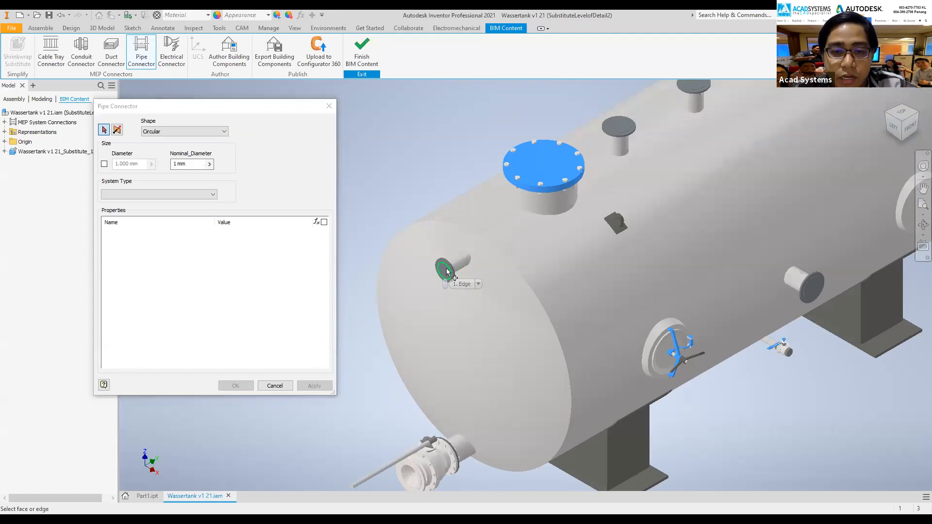
left_click(448, 272)
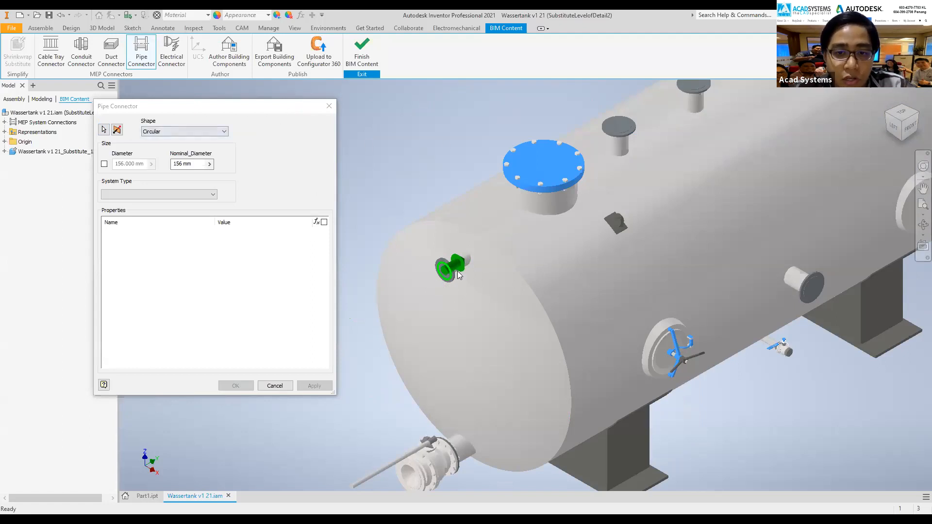
scroll(456, 262, "down", 3)
scroll(471, 263, "up", 4)
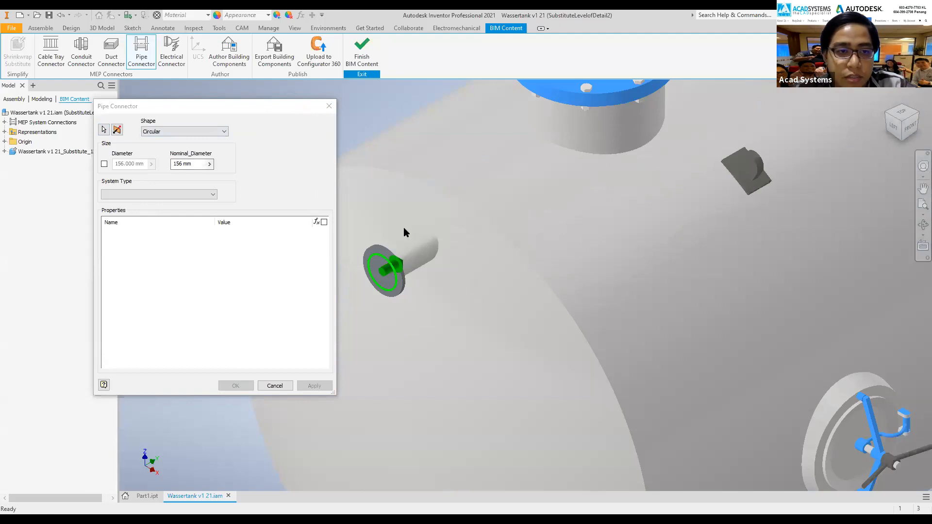
middle_click_drag(405, 229, 570, 254)
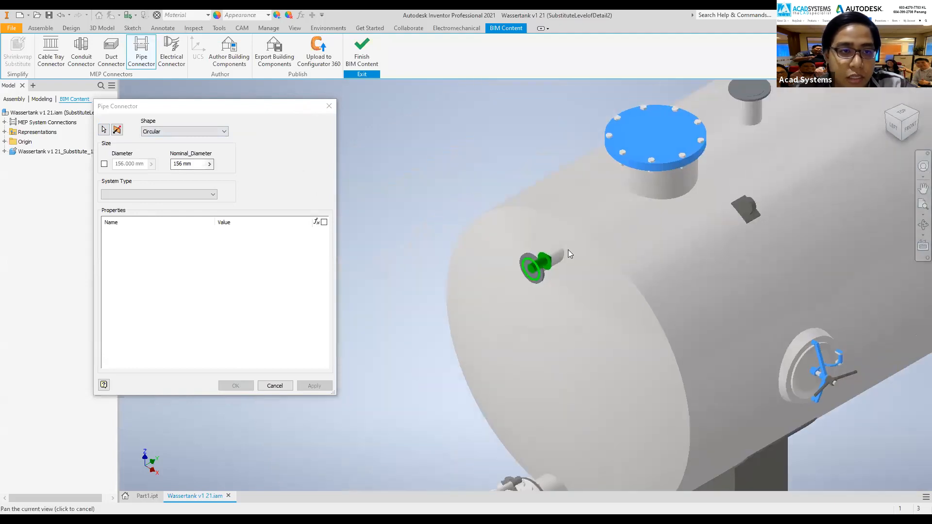
Flip the connector to point outward, set its nominal diameter to 200 and system type to Other, and create it.
left_click(120, 131)
double_click(186, 165)
type("200")
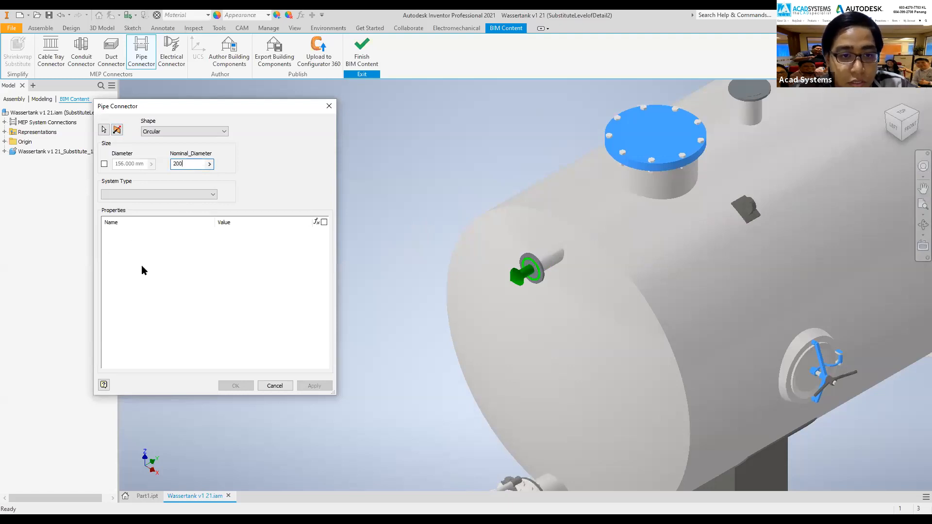
left_click(204, 195)
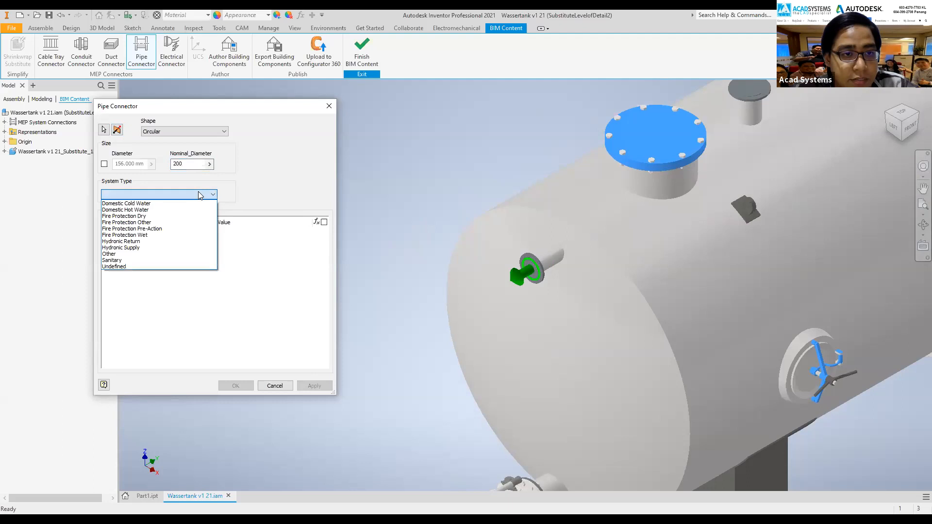
left_click(190, 254)
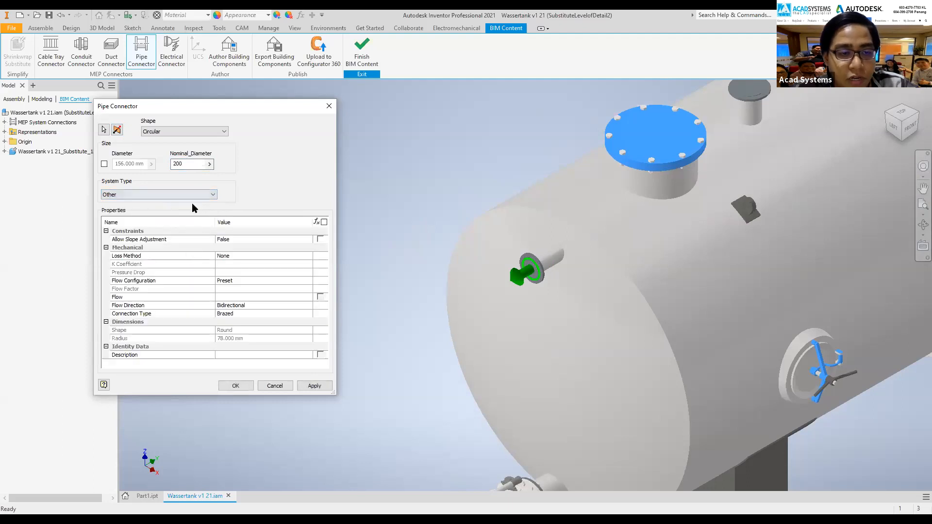
left_click(235, 386)
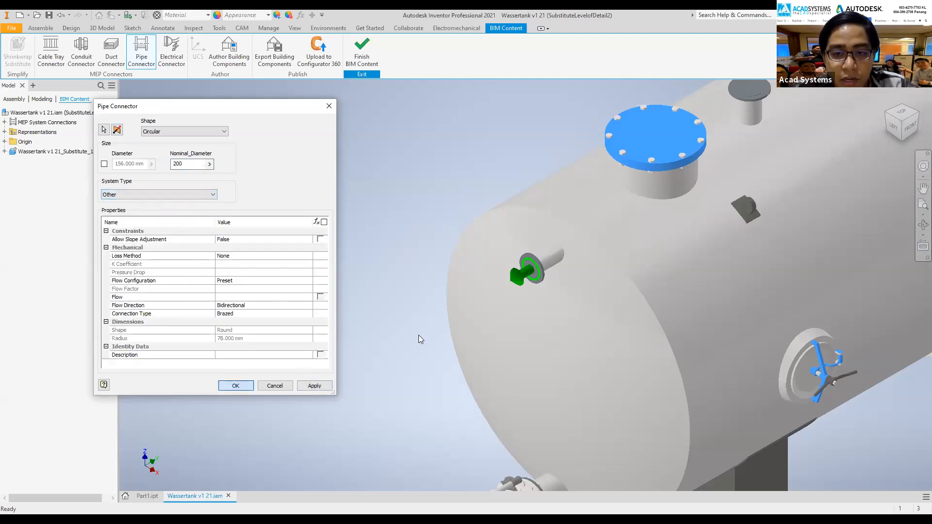
scroll(434, 311, "down", 3)
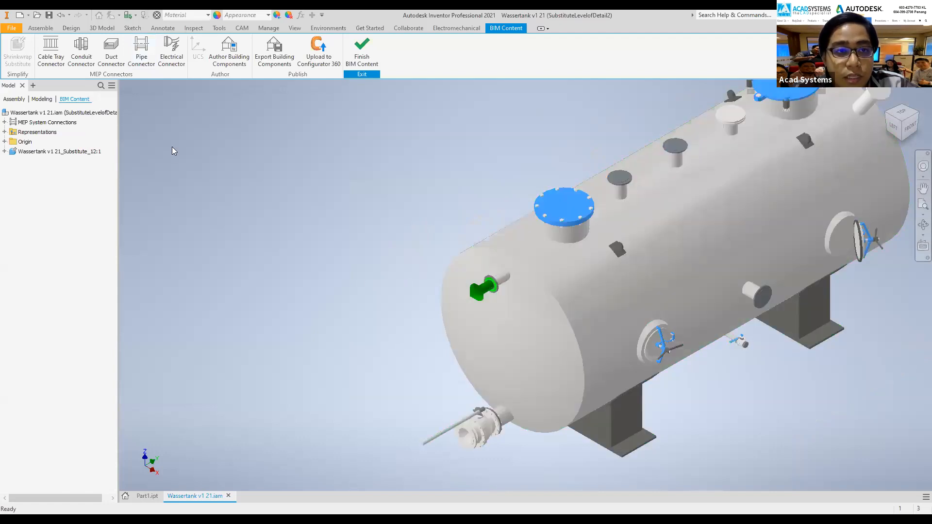
Start a second circular pipe connector on the ball valve's open flange, with a nominal diameter of 200 and pointing outward.
scroll(343, 243, "down", 3)
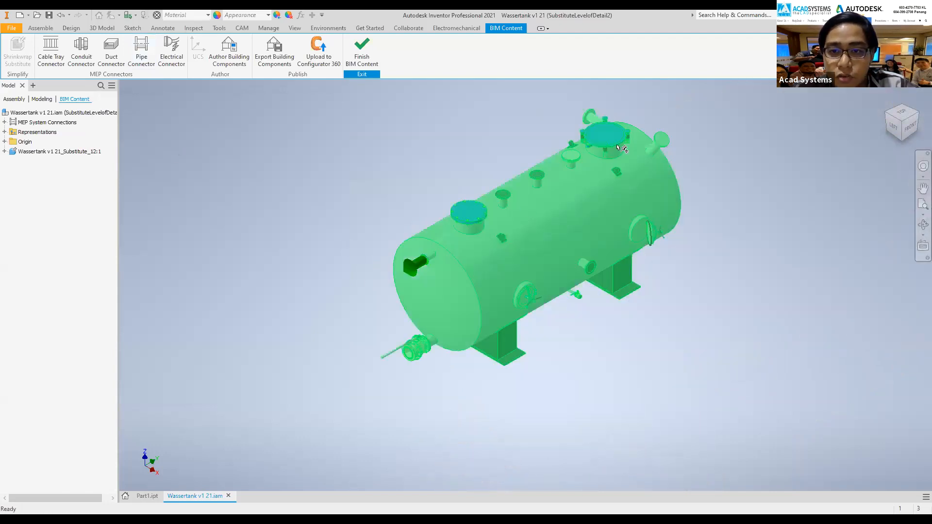
left_click(142, 51)
scroll(412, 357, "up", 5)
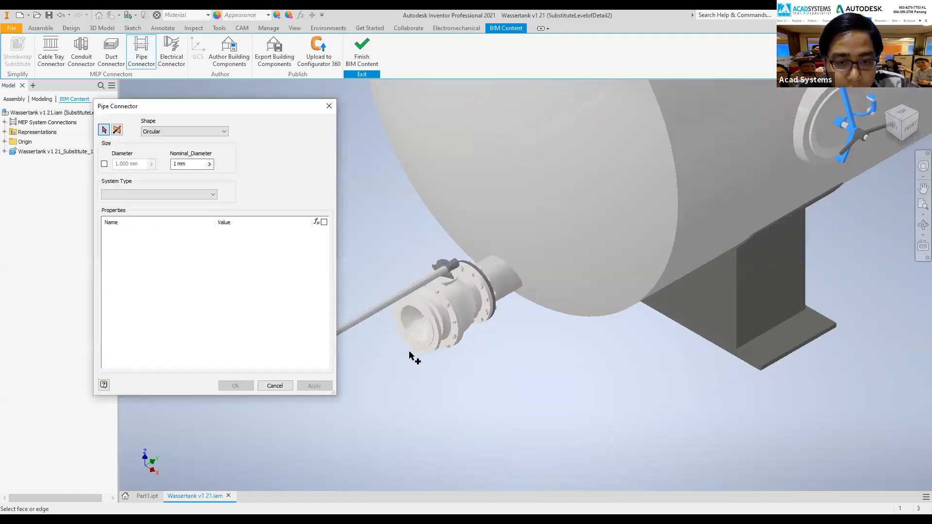
left_click(426, 322)
triple_click(197, 164)
type("200")
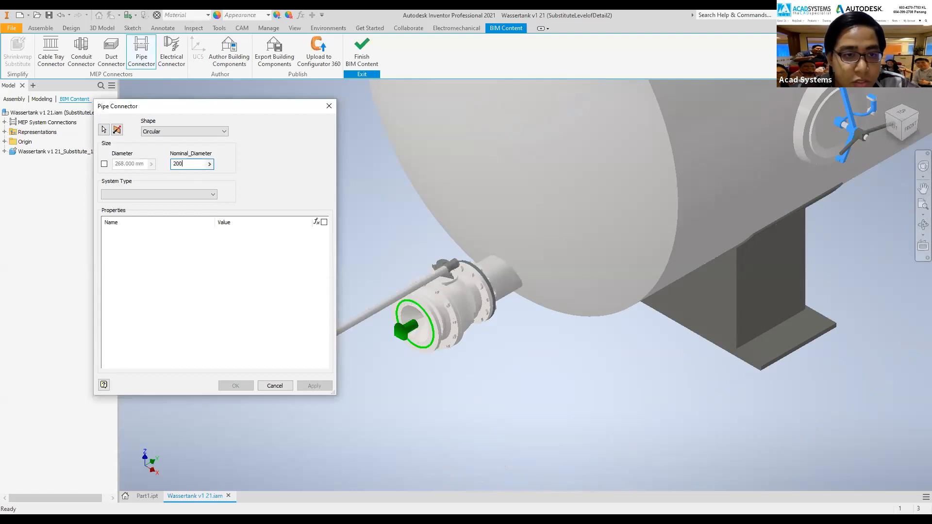
left_click(117, 130)
left_click(117, 131)
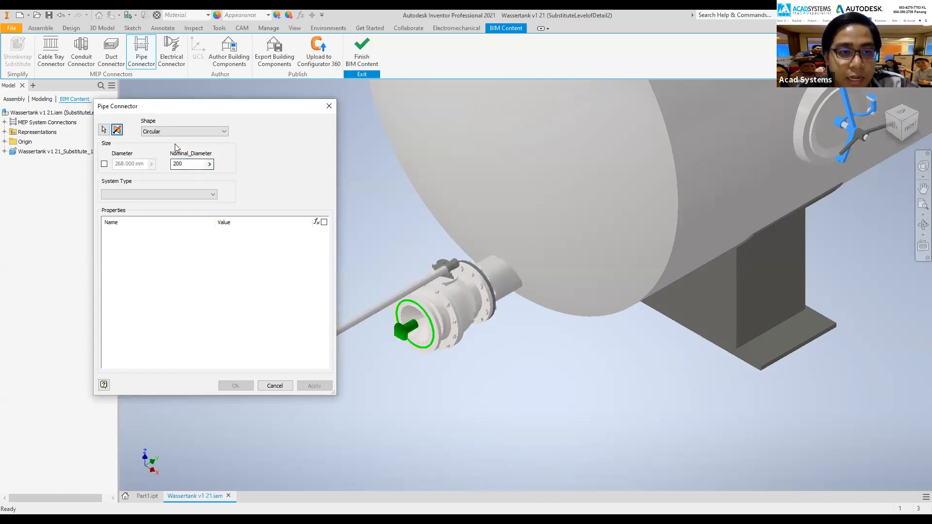
Set the ball valve connector's system type to Other, create it, and turn the tank to its opposite end.
left_click(179, 195)
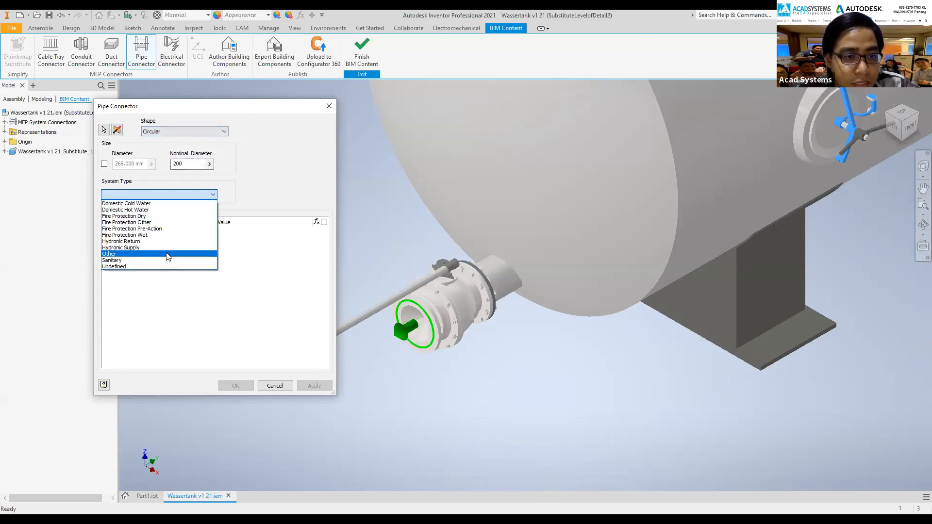
left_click(170, 254)
left_click(311, 387)
left_click(274, 386)
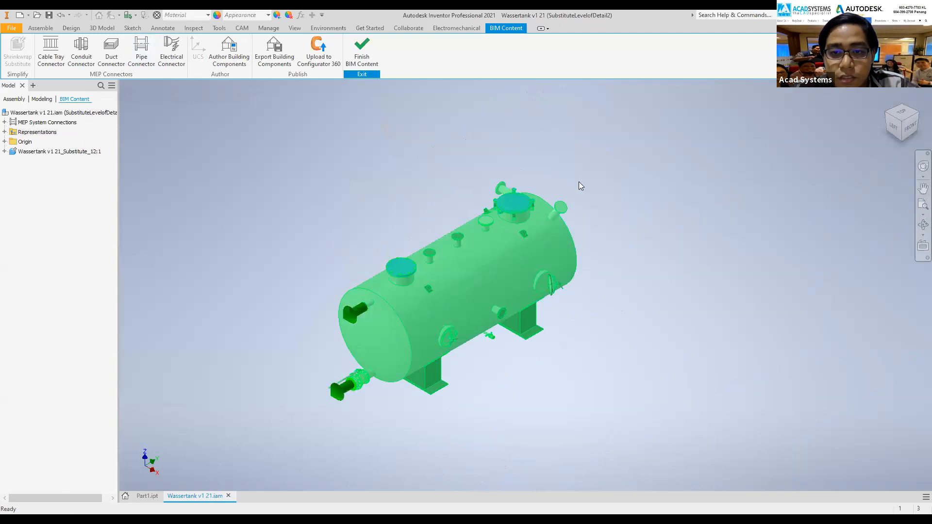
left_click(919, 117)
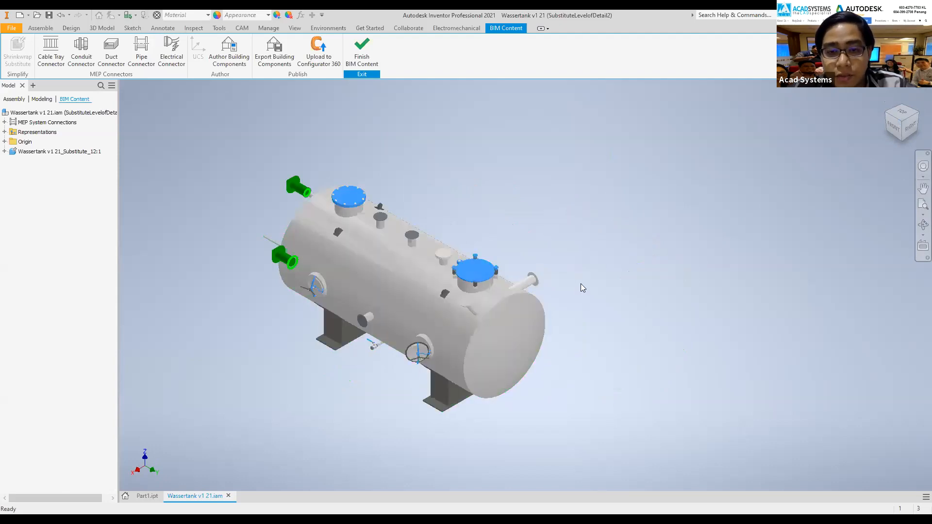
Start a third circular pipe connector on the slanted side nozzle's open end near the plain end cap, with a nominal diameter of 200.
scroll(552, 302, "down", 4)
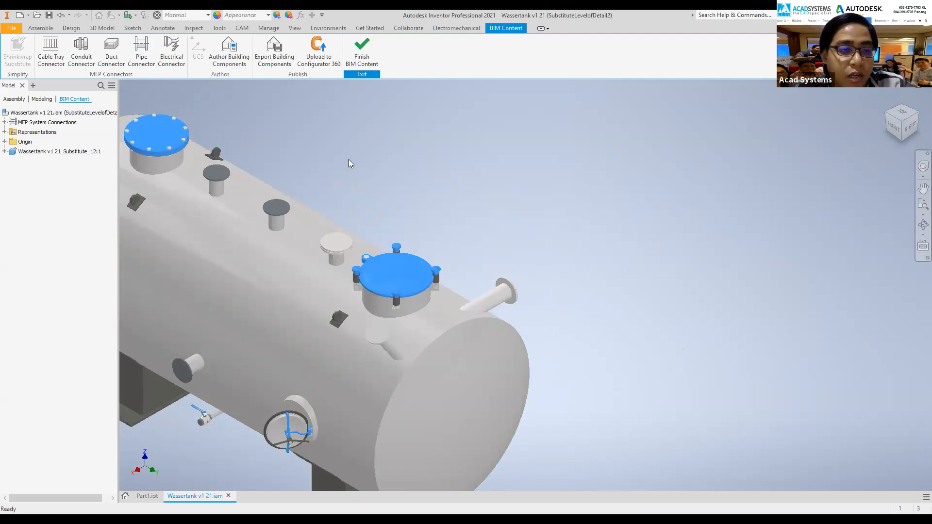
middle_click_drag(433, 189, 440, 185)
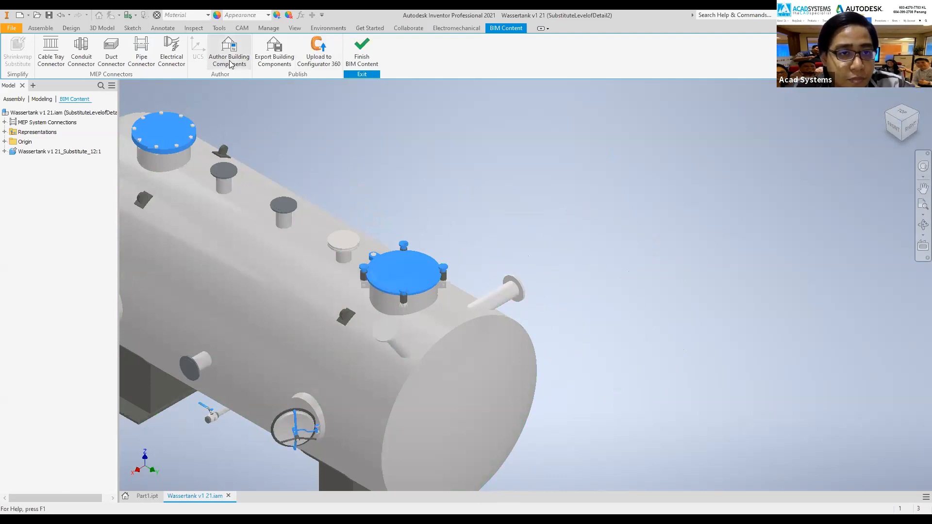
left_click(148, 53)
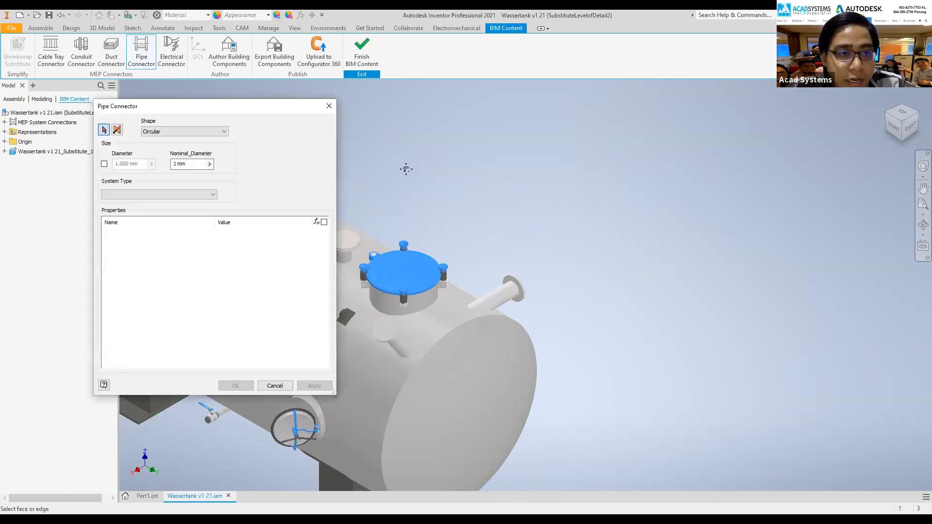
middle_click_drag(406, 166, 539, 166)
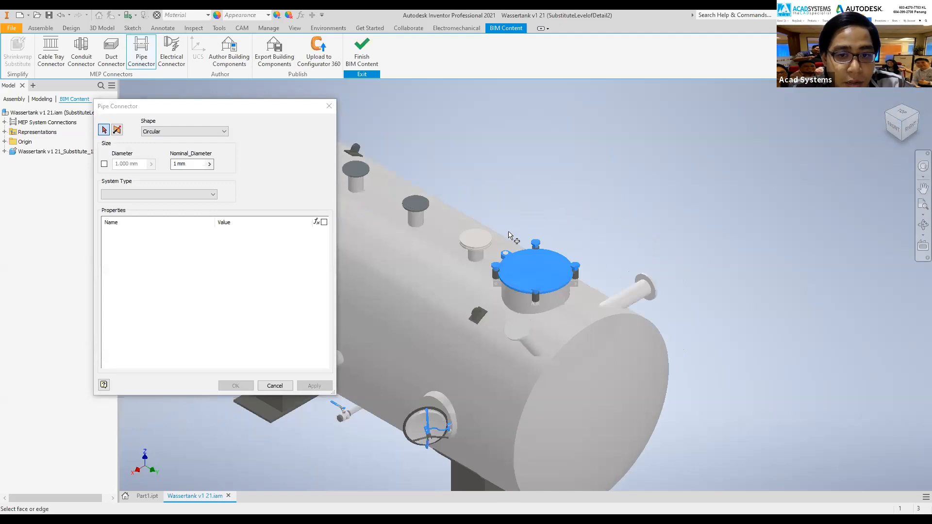
left_click(529, 326)
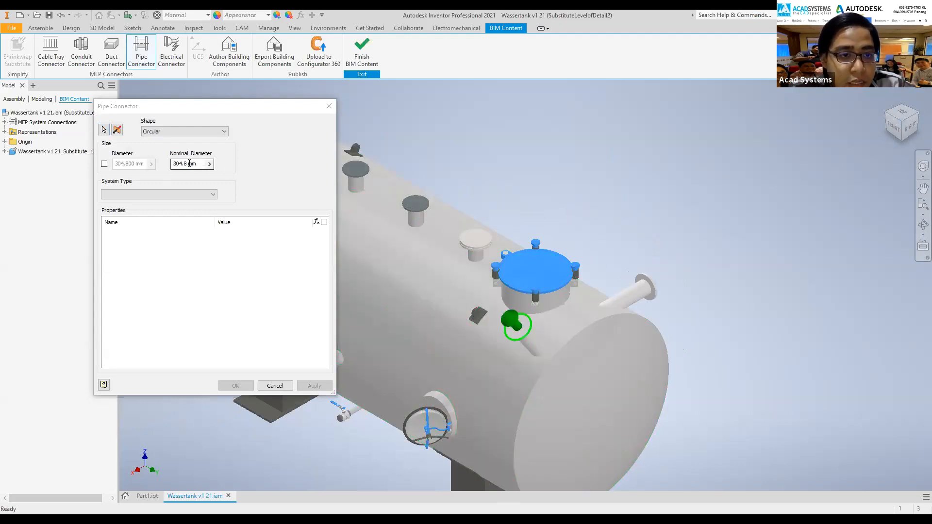
double_click(186, 164)
type("200")
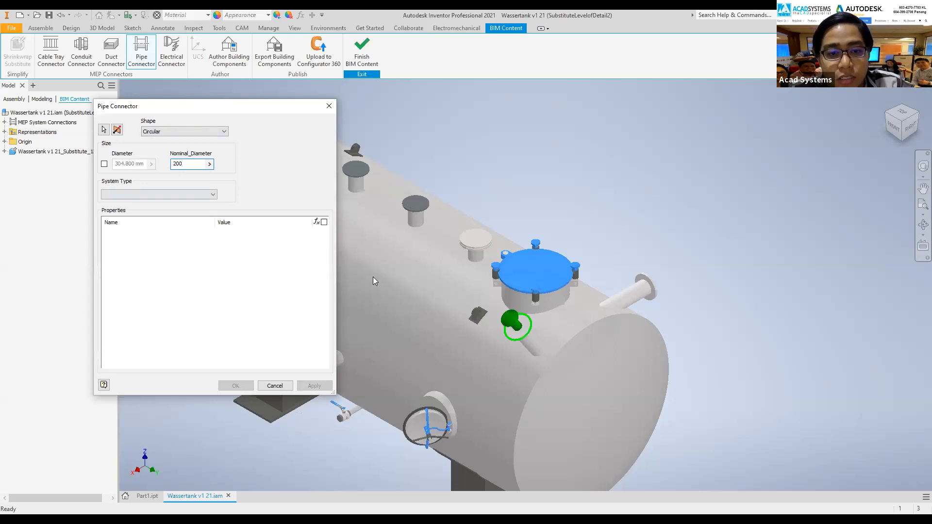
Set the slanted nozzle connector's system type to Other, create it, and finish adding connectors.
left_click(185, 195)
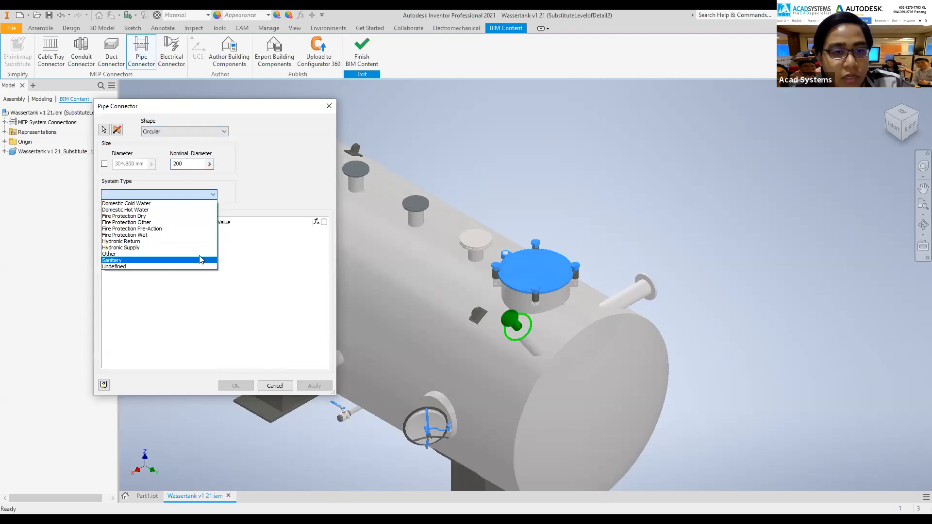
left_click(144, 254)
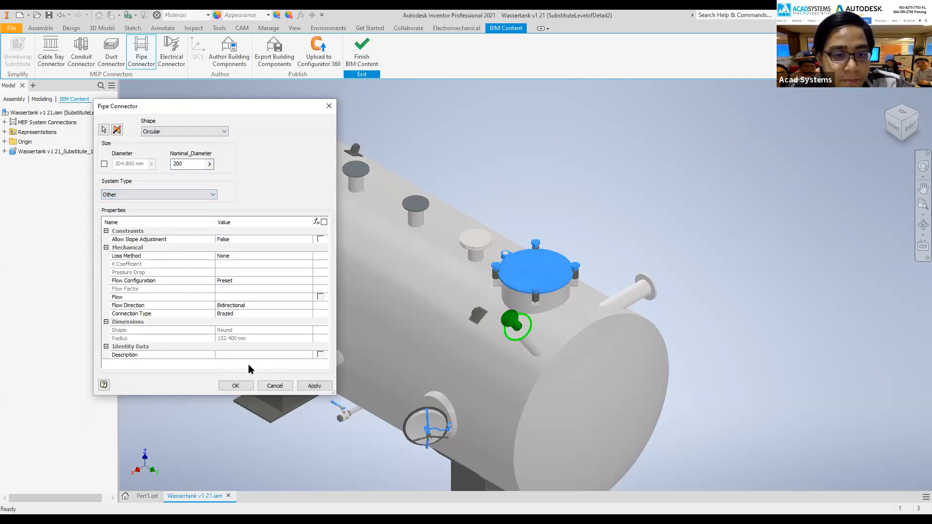
left_click(313, 386)
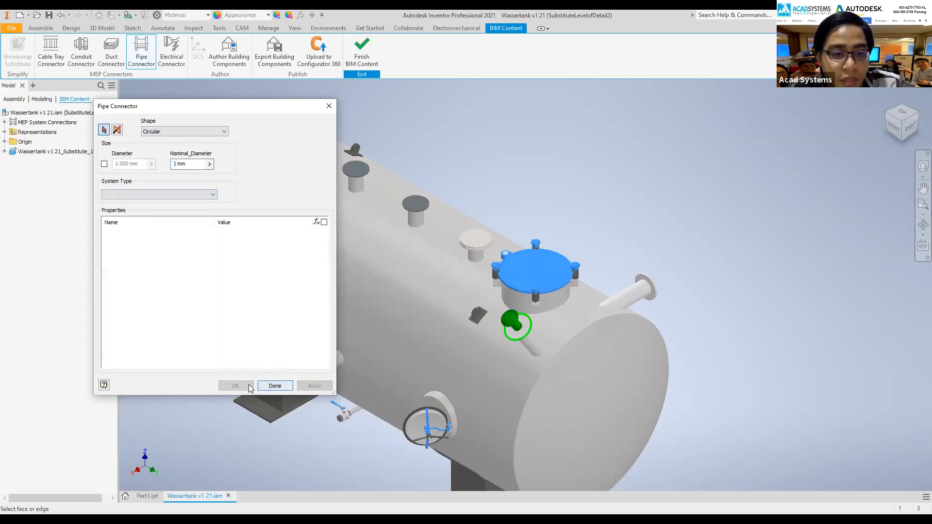
left_click(329, 106)
left_click(923, 188)
left_click_drag(805, 148, 827, 158)
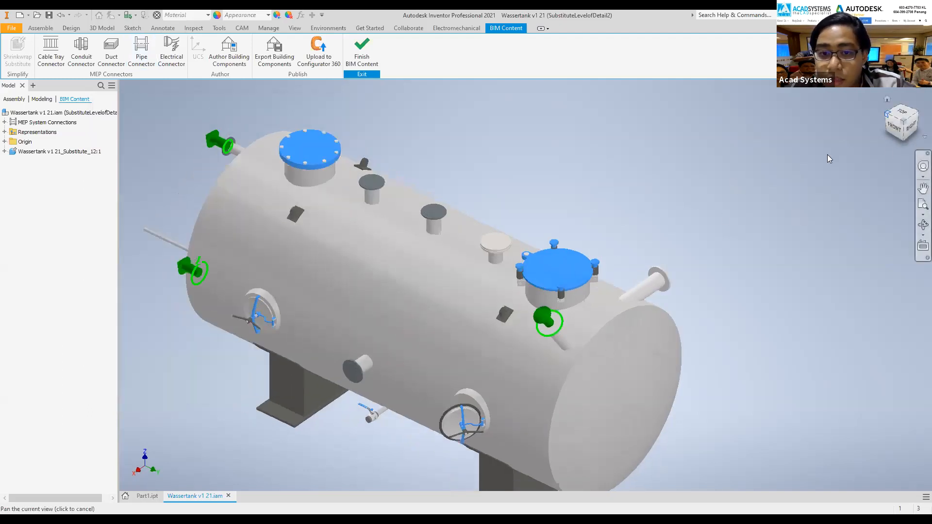
key("F6")
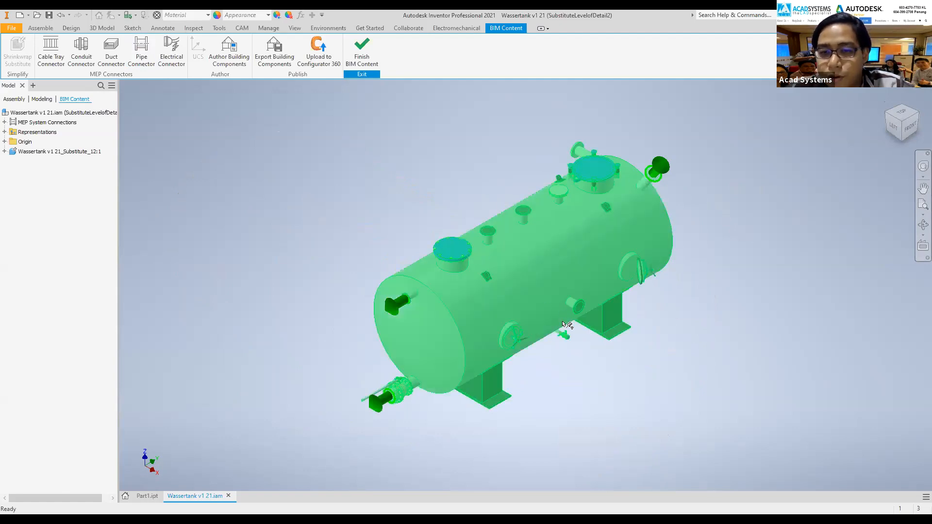
middle_click_drag(478, 212, 431, 215)
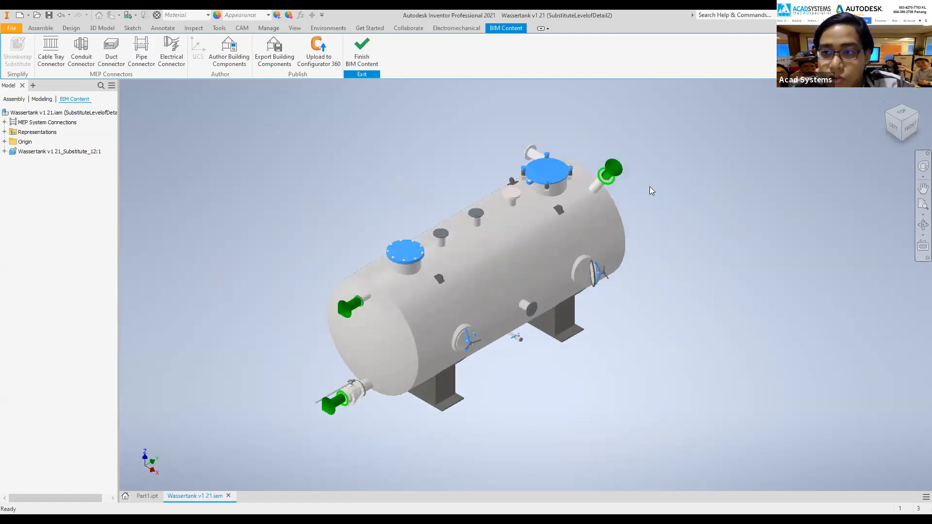
middle_click_drag(650, 189, 698, 166)
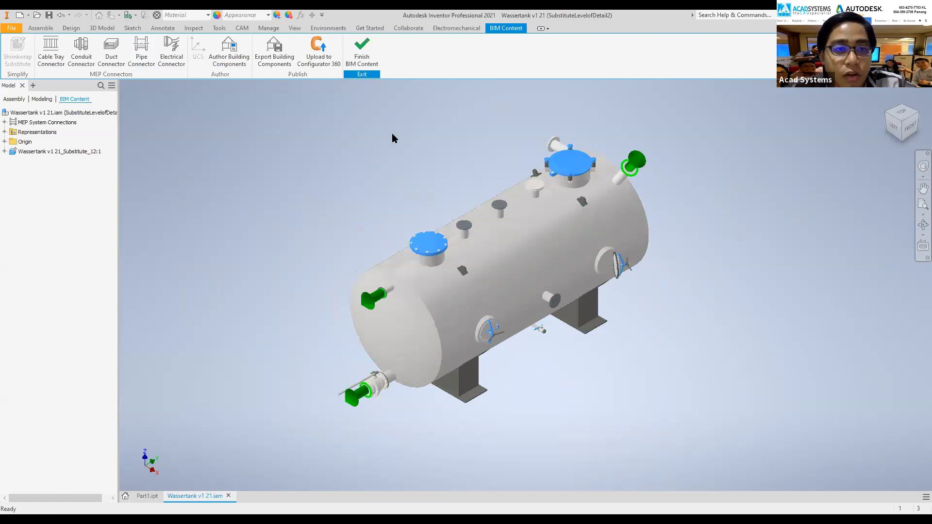
Start authoring the tank as a building component and place its insertion point on the outer corner of the rear support's base plate.
left_click(242, 67)
left_click(110, 47)
left_click(111, 54)
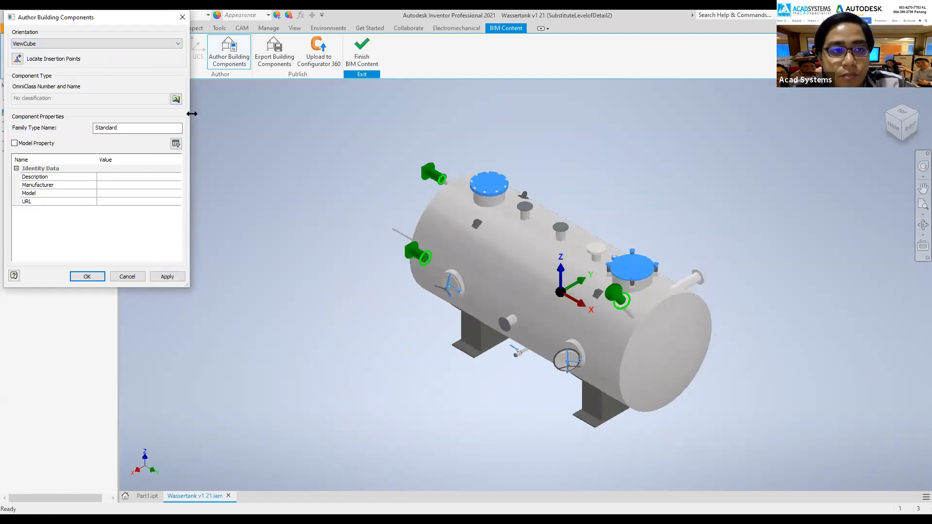
left_click(18, 59)
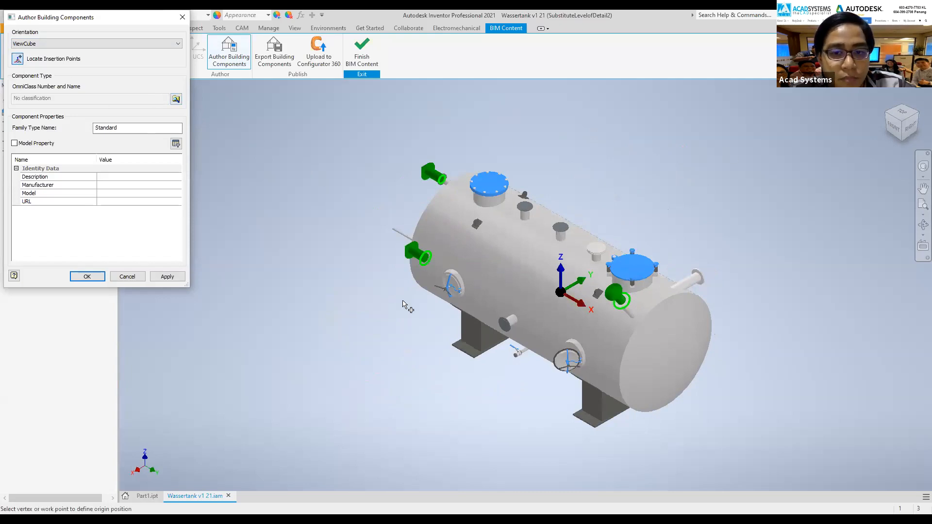
scroll(449, 345, "down", 2)
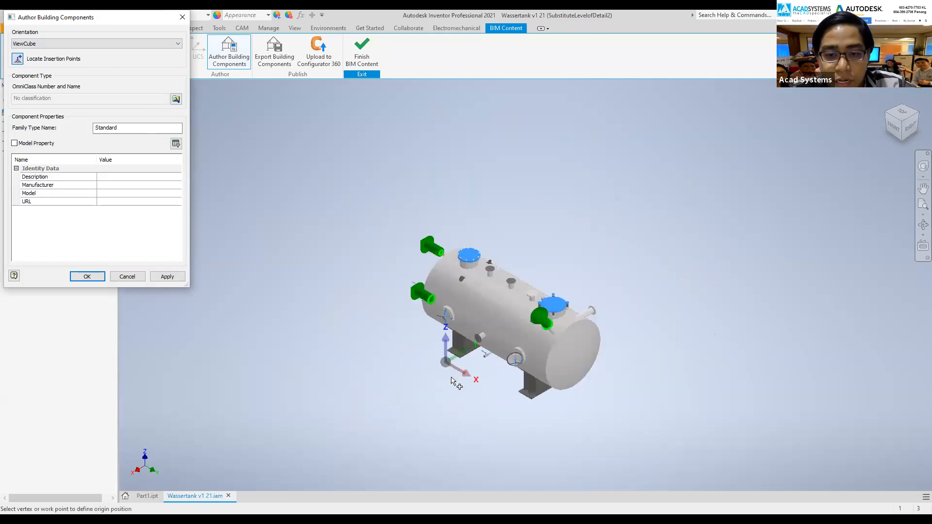
scroll(459, 335, "up", 6)
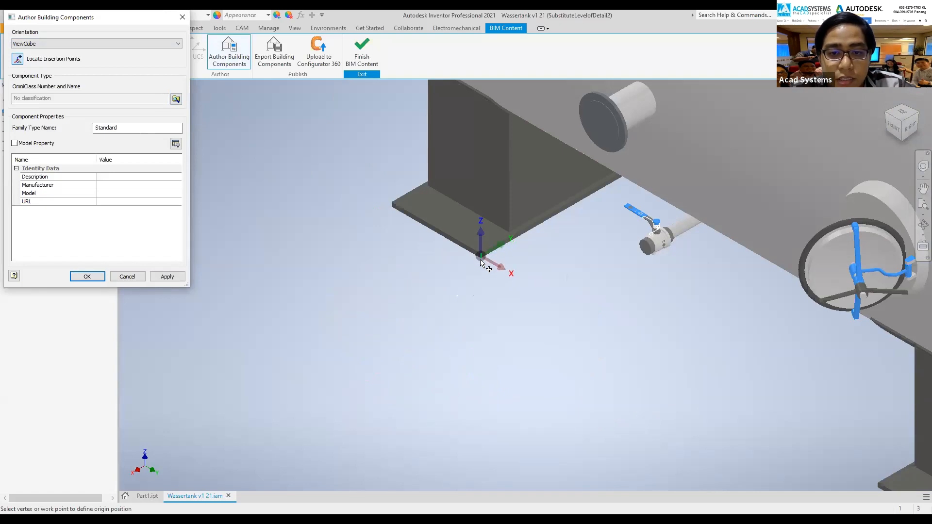
left_click(480, 262)
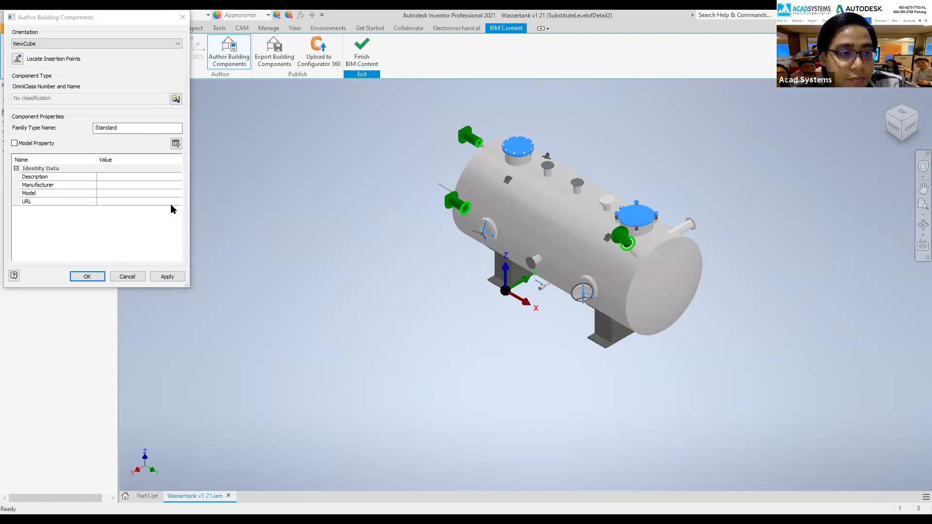
Enter the identity data with description Water tank, manufacturer Acad Systems and model T-800, and accept the component authoring.
left_click(121, 178)
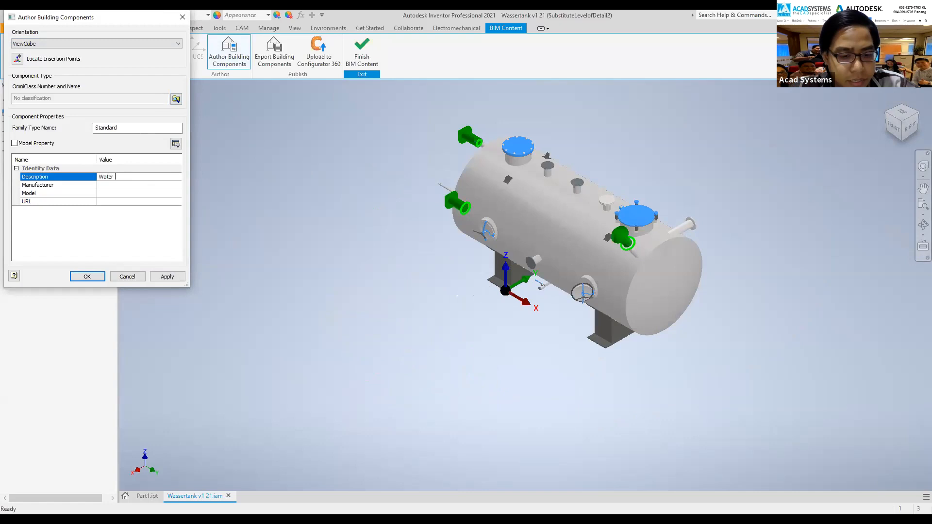
left_click(129, 185)
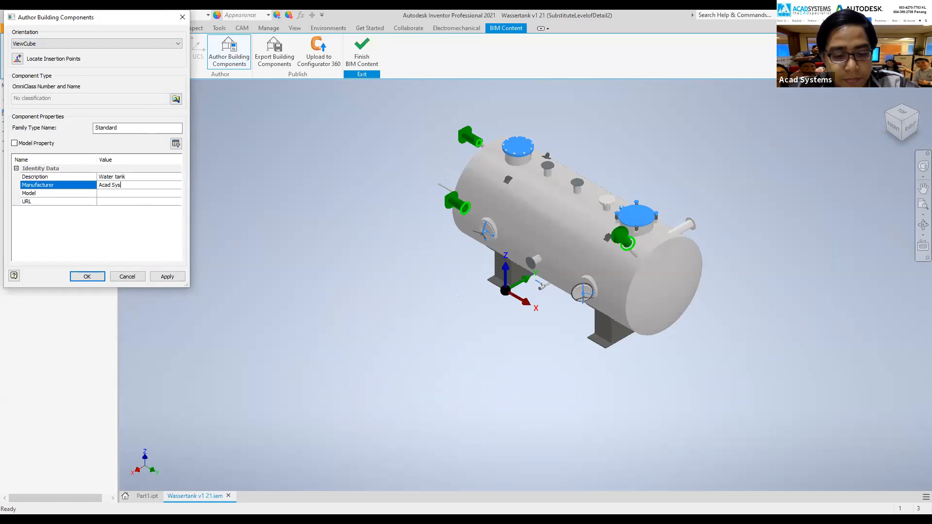
left_click(109, 193)
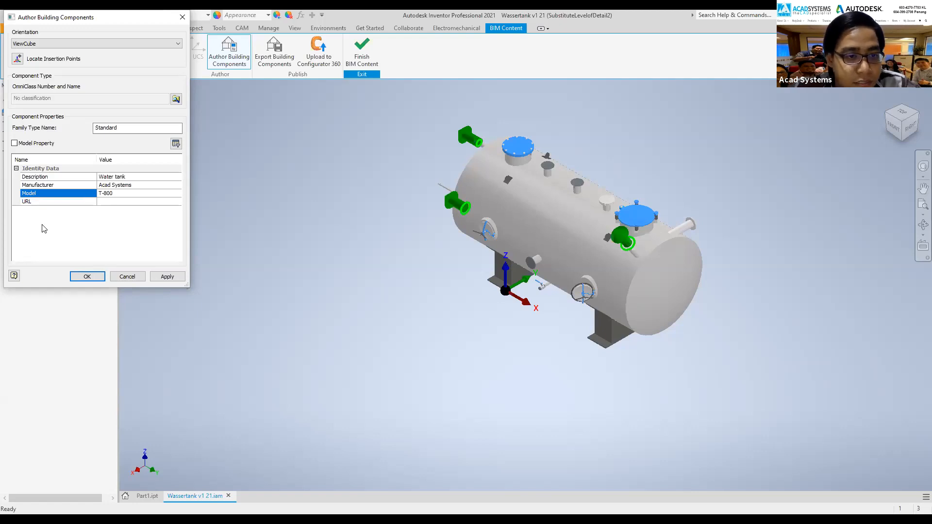
left_click(88, 277)
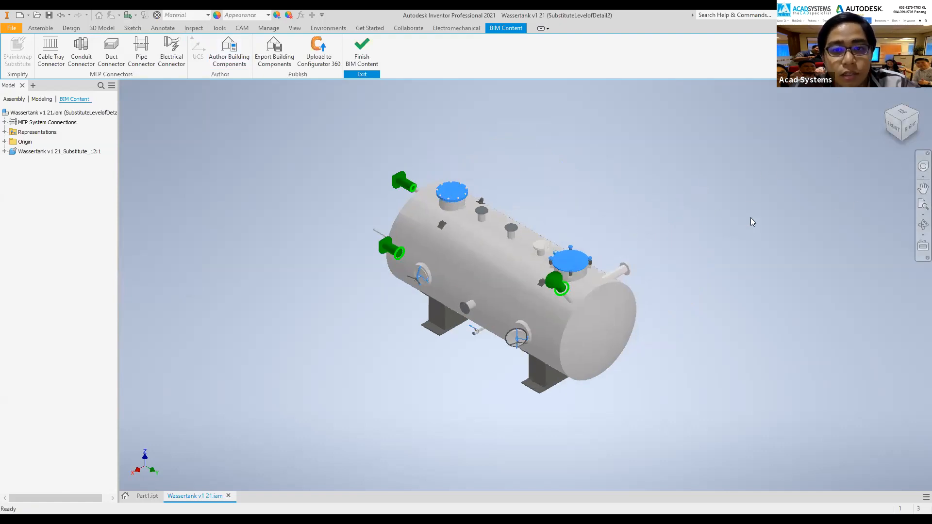
Start exporting the building component and choose the Desktop folder "Webinar plant 3d import equipment" as the save location.
left_click(886, 116)
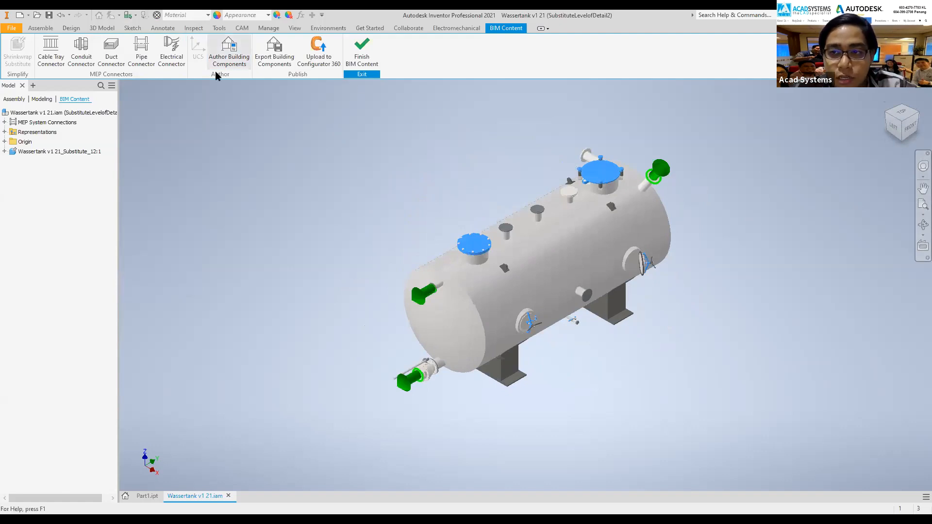
left_click(279, 64)
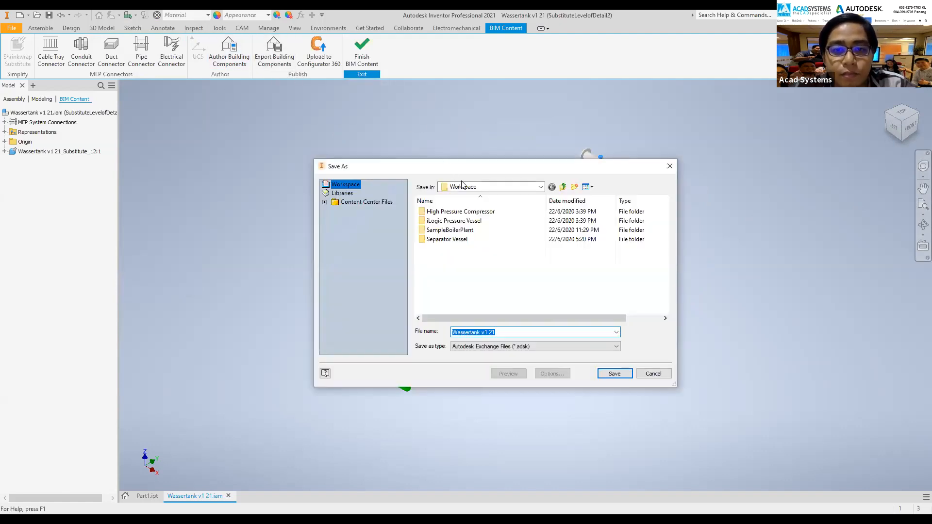
left_click(563, 187)
left_click(563, 188)
left_click(563, 187)
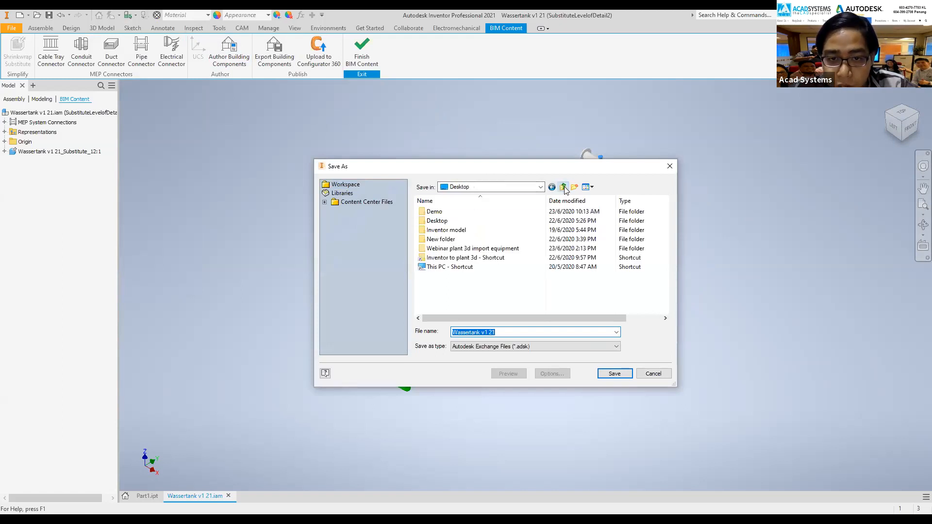
double_click(483, 249)
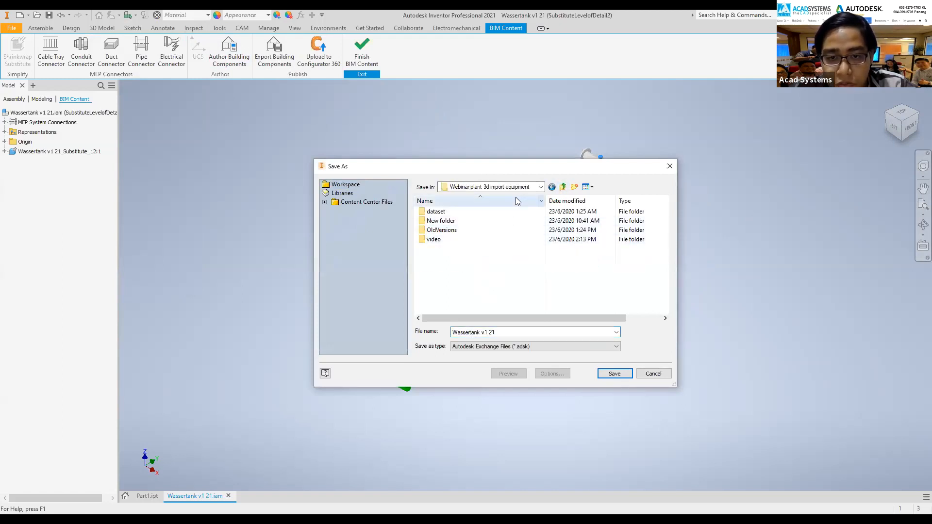
left_click_drag(514, 171, 354, 102)
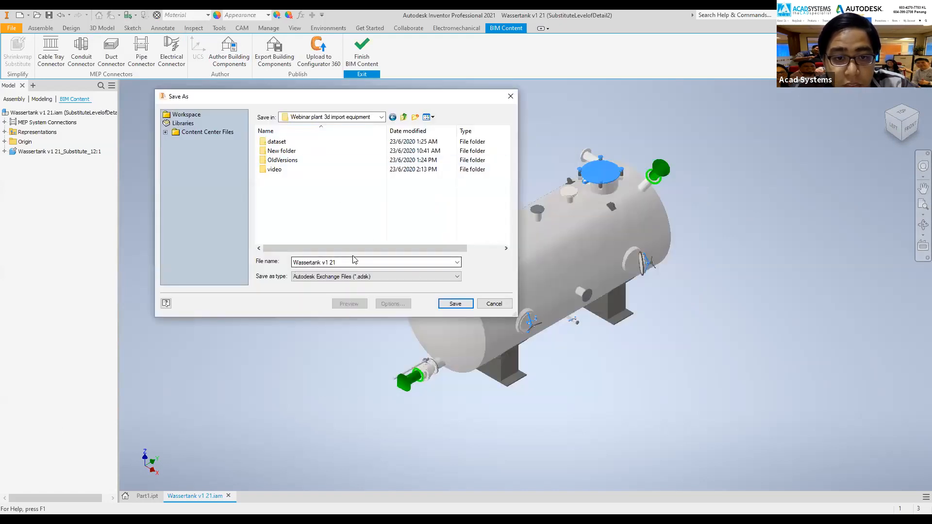
Save the export as Autodesk Exchange file "Wassertank v1 21" (.adsk), accepting the location outside the active project.
left_click(383, 278)
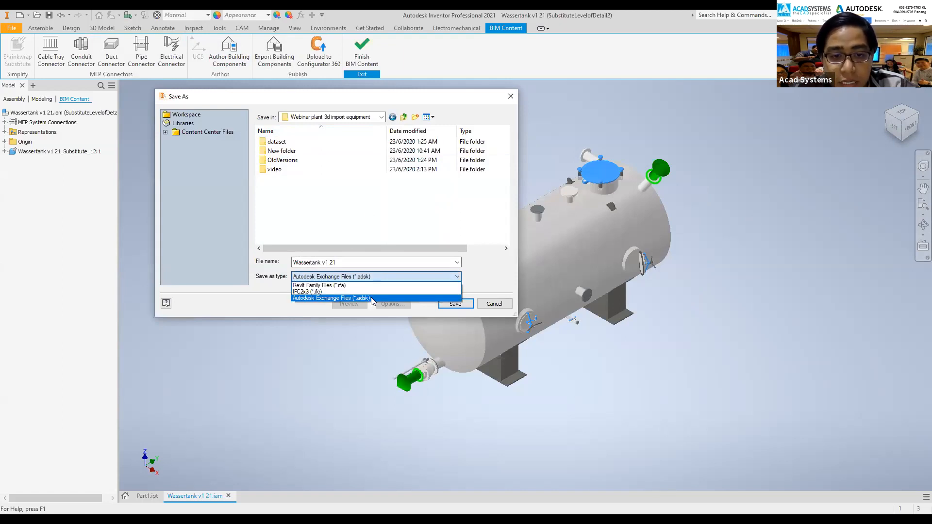
left_click(370, 298)
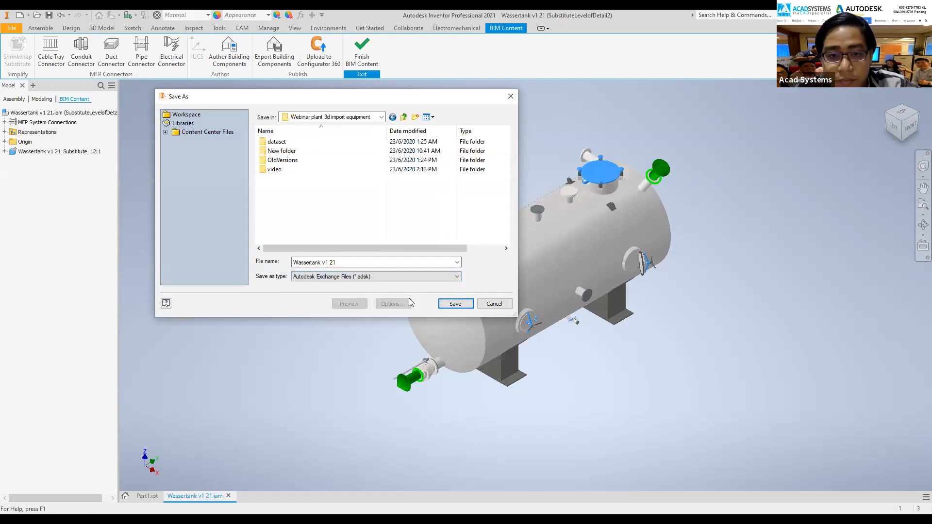
left_click(455, 304)
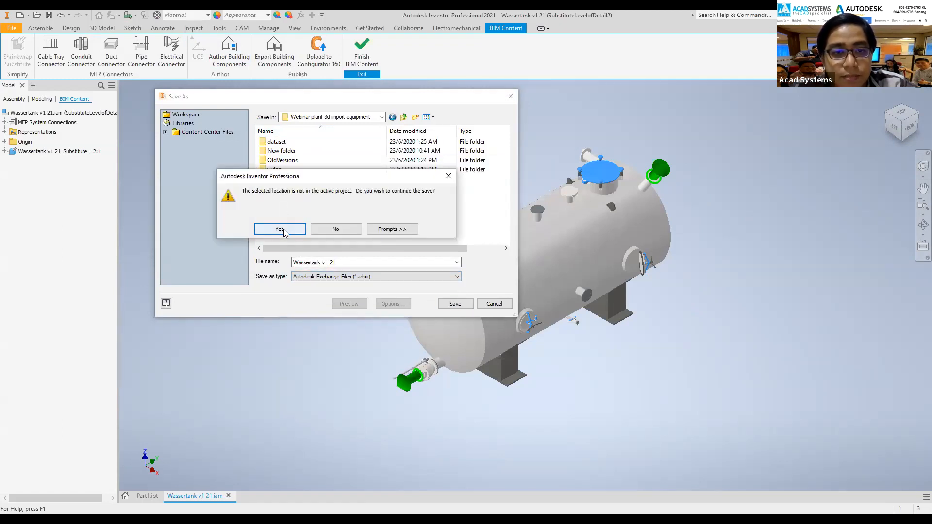
left_click(281, 229)
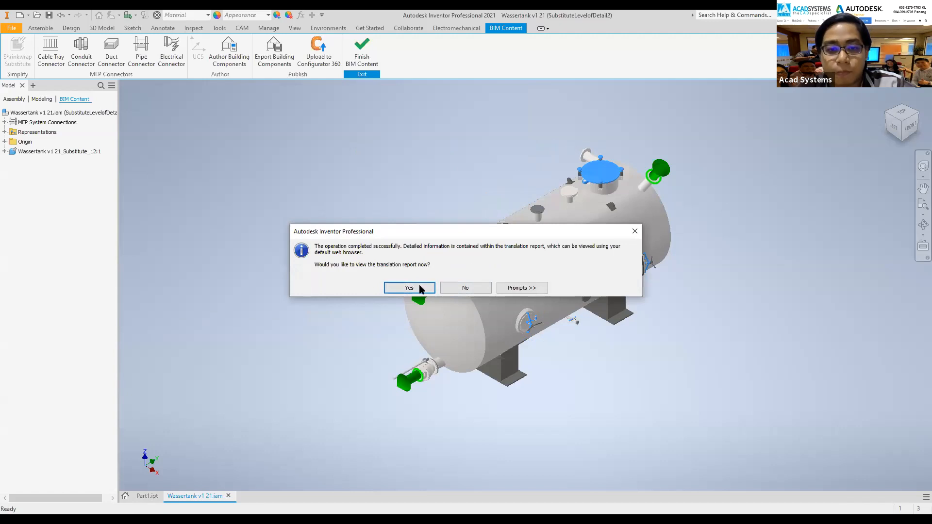
Open the translation report in the browser and examine its generated contents, identity data and pipe connector properties.
left_click(419, 289)
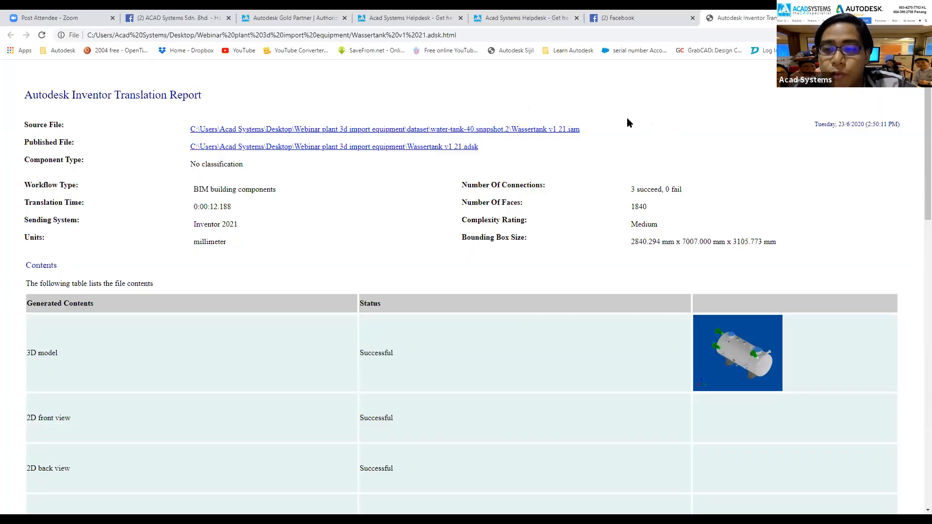
scroll(602, 129, "down", 5)
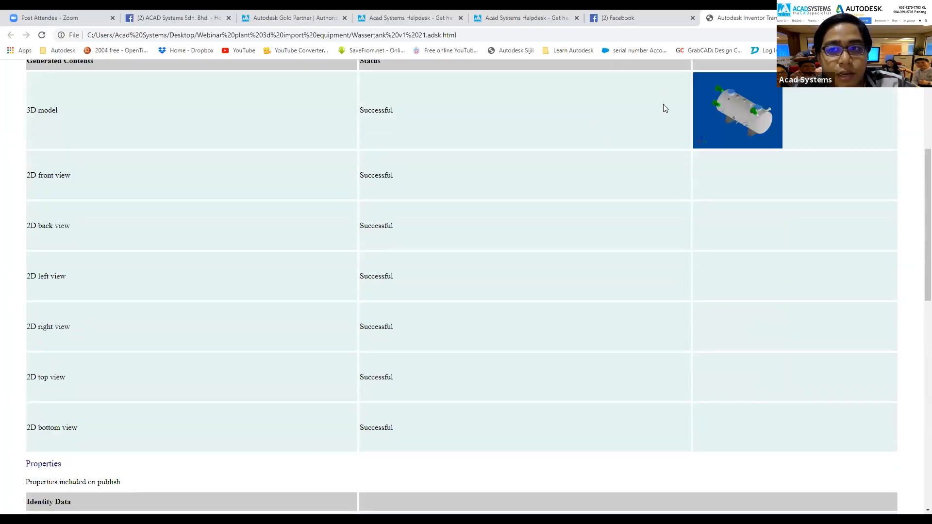
scroll(491, 131, "down", 6)
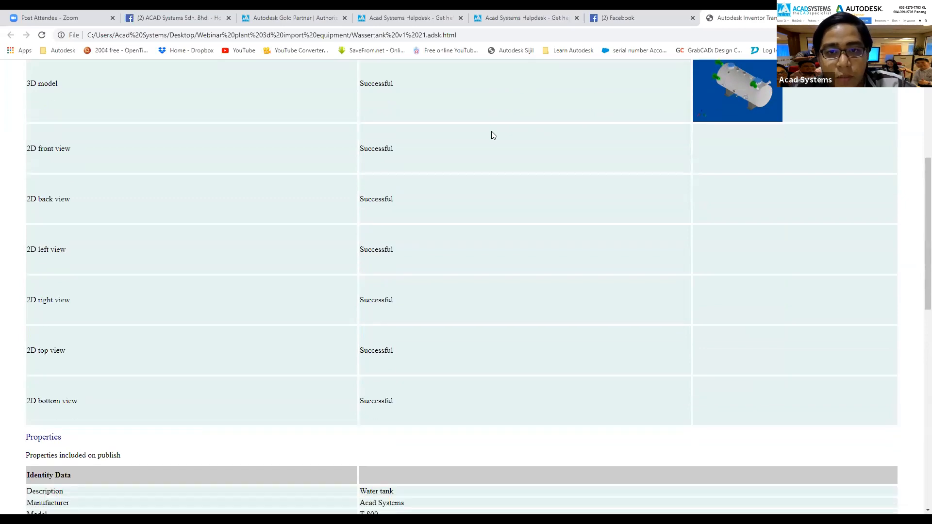
scroll(448, 194, "down", 3)
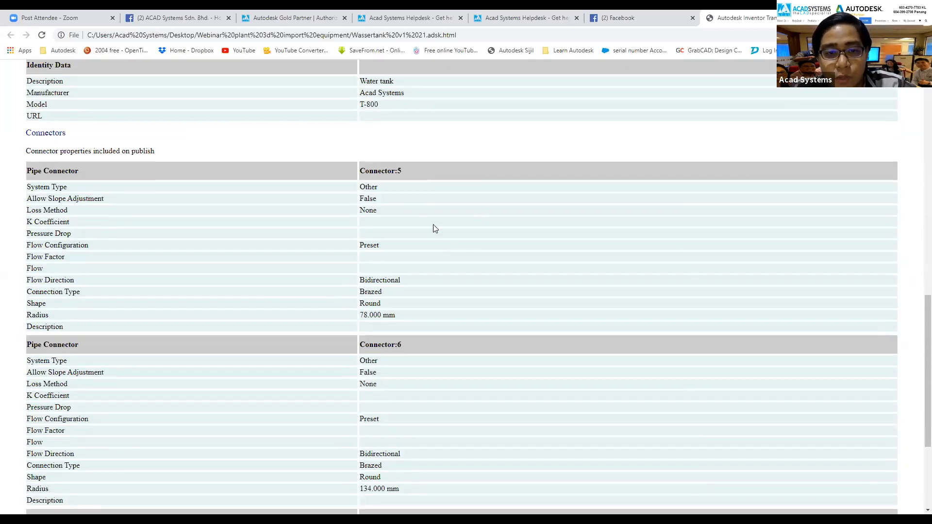
Switch to AutoCAD Plant 3D and load the Inventor component "Wassertank v1 21.adsk" for import into the master model.
scroll(437, 243, "down", 2)
scroll(476, 240, "up", 16)
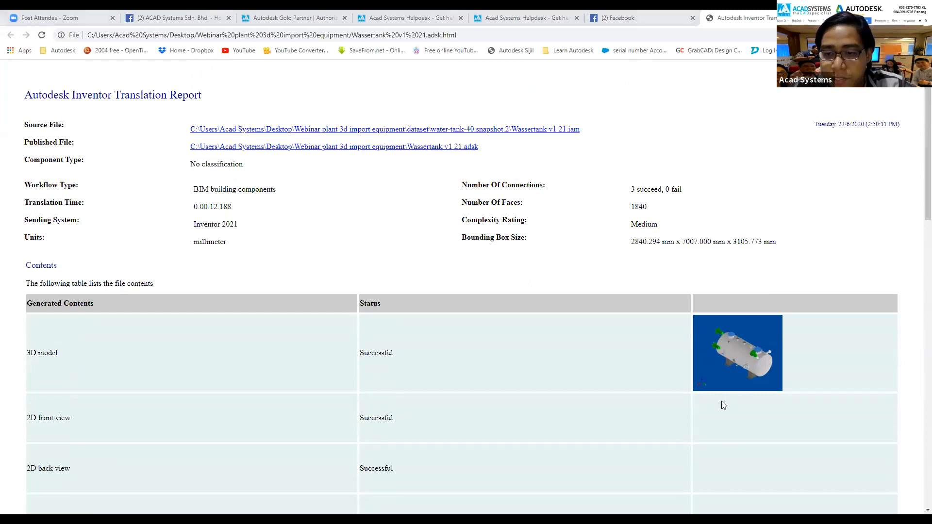
key("alt+Tab")
scroll(694, 247, "up", 3)
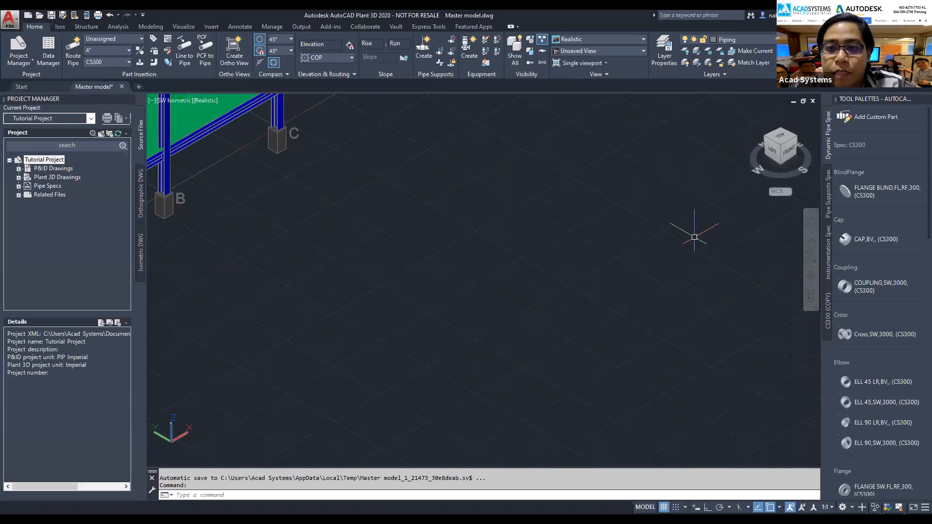
scroll(695, 237, "down", 2)
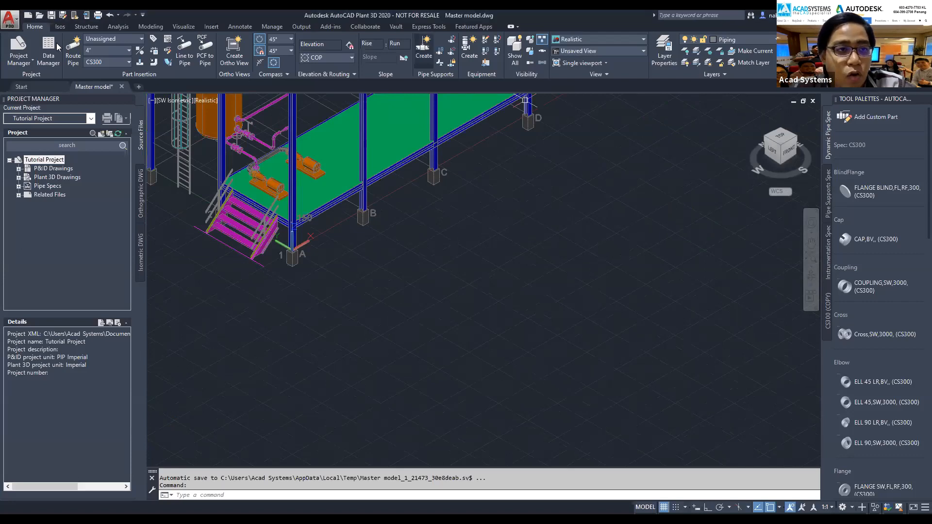
left_click(485, 63)
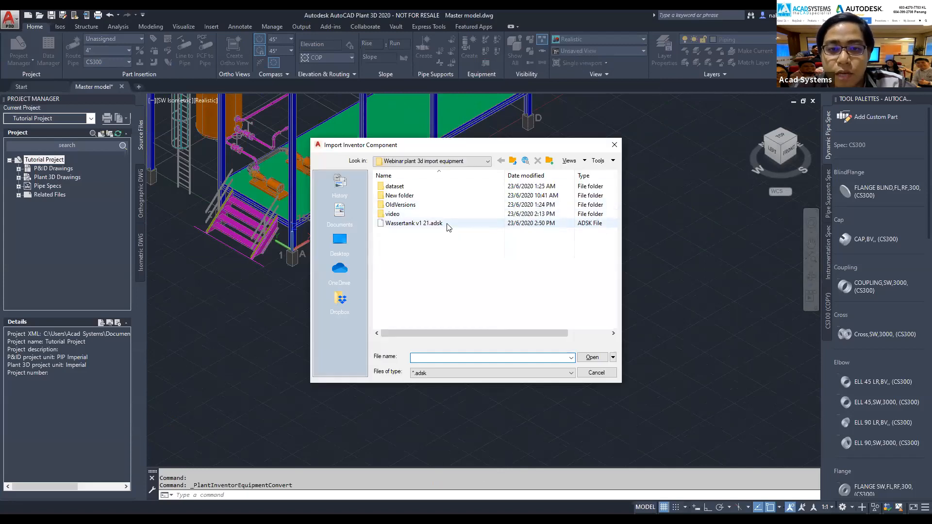
left_click(449, 224)
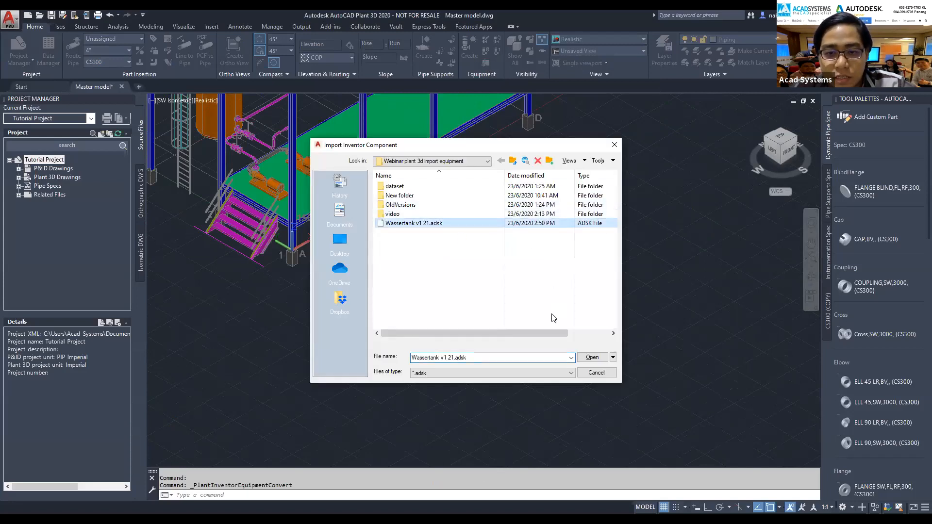
left_click(591, 358)
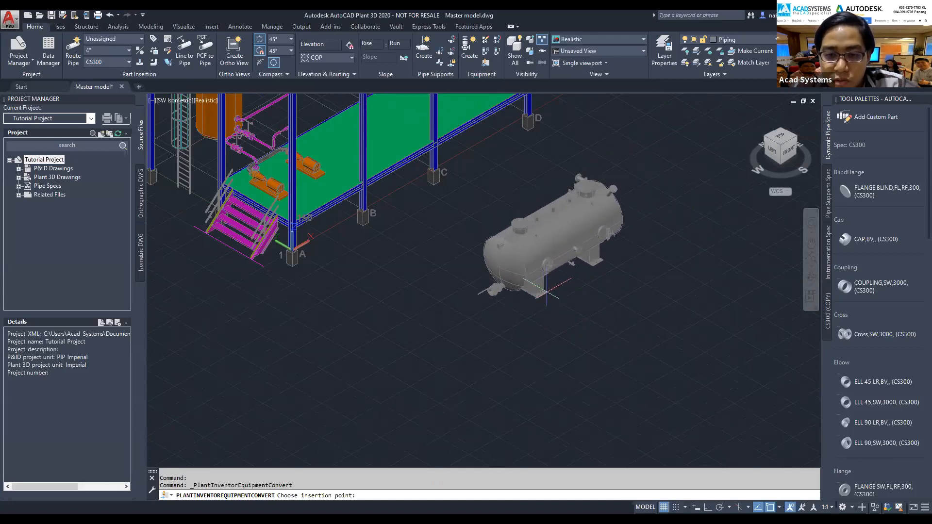
Place the imported tank on the open ground beside the steel structure at 0° rotation and convert it to equipment type Tank.
left_click(547, 292)
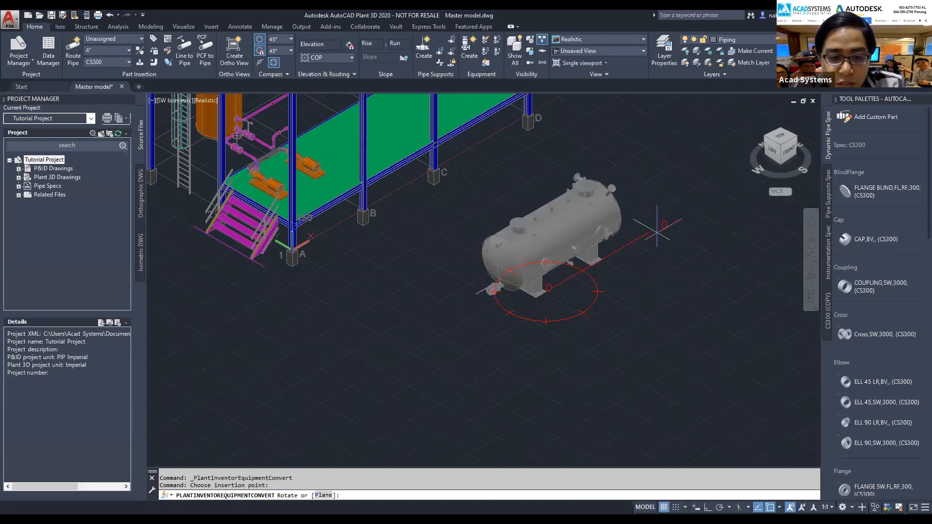
left_click(323, 496)
left_click(323, 496)
left_click(323, 496)
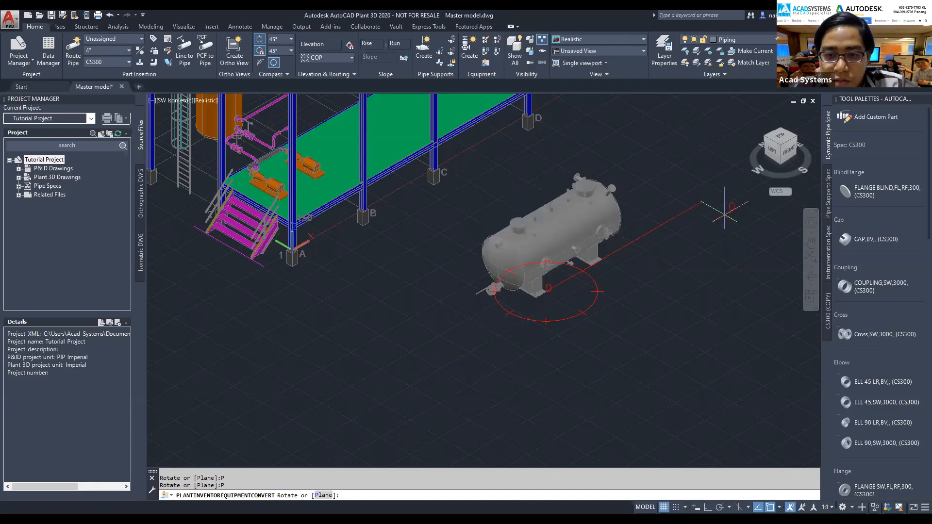
key("Return")
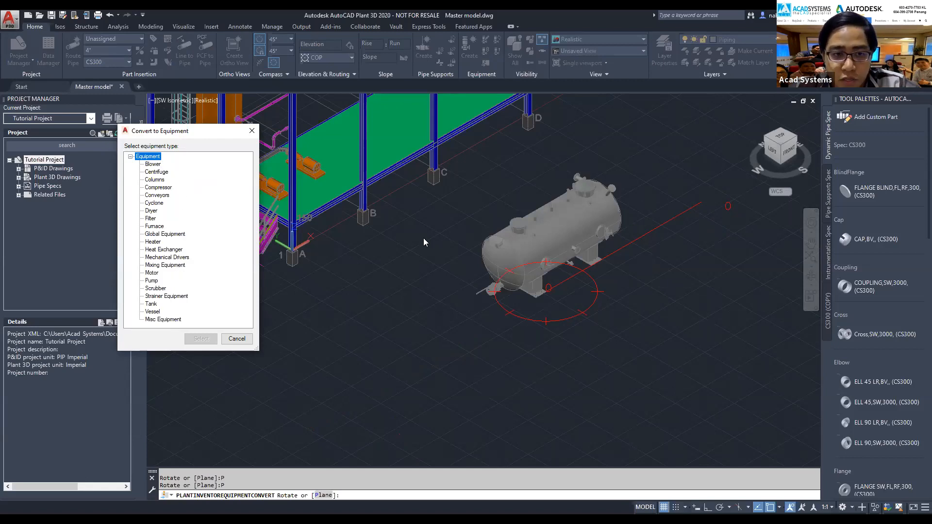
left_click(152, 304)
left_click(202, 340)
Inspect the placed tank up close and select it to examine its nozzle connection points.
middle_click_drag(611, 254, 575, 312)
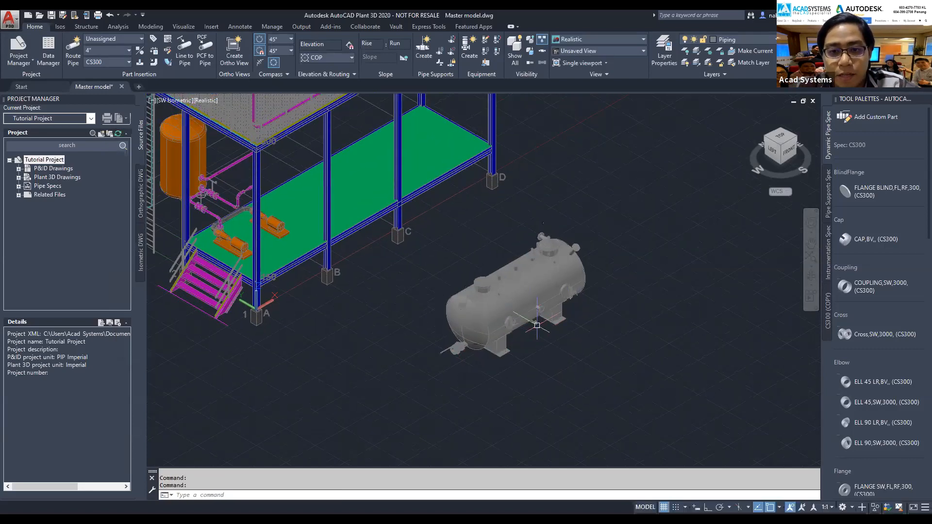
scroll(532, 325, "down", 2)
scroll(536, 312, "up", 3)
scroll(536, 311, "up", 2)
left_click(536, 312)
key("Escape")
key("Escape")
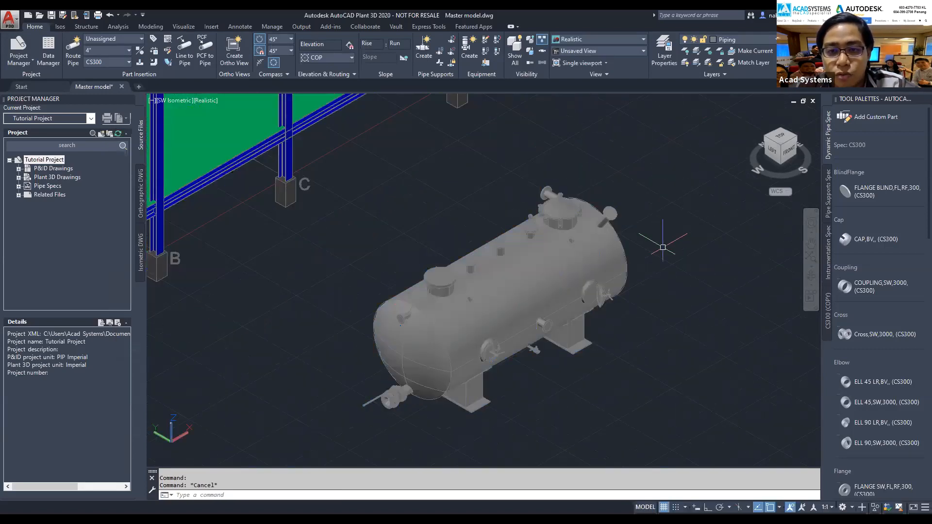
scroll(640, 302, "up", 2)
left_click(536, 251)
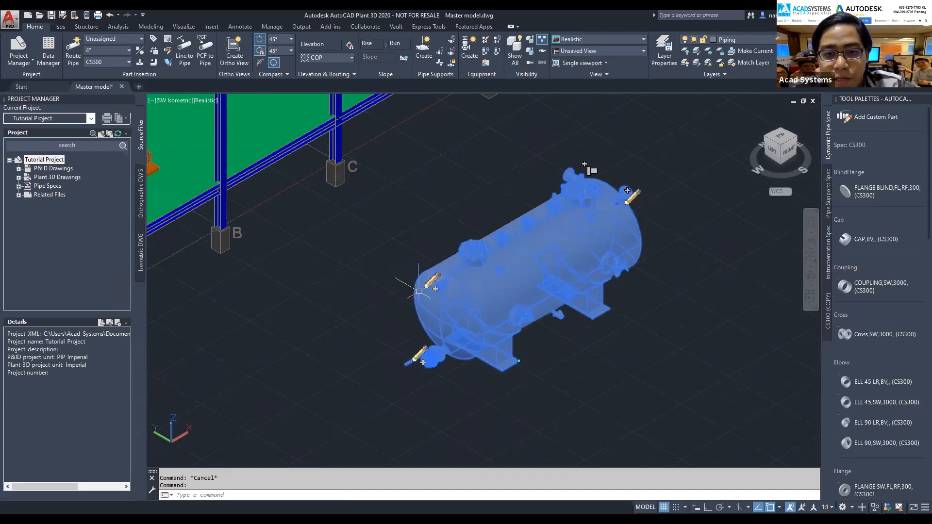
scroll(388, 283, "up", 3)
scroll(388, 284, "down", 2)
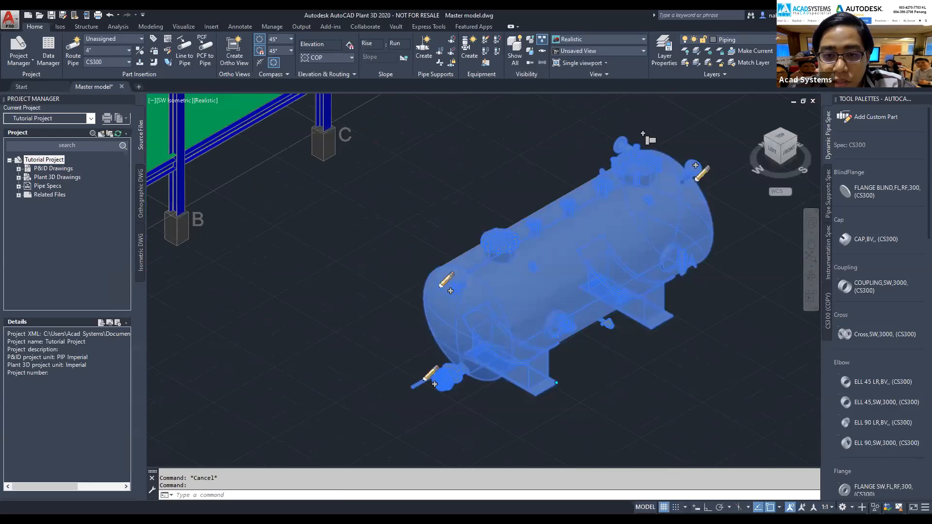
scroll(393, 239, "down", 1)
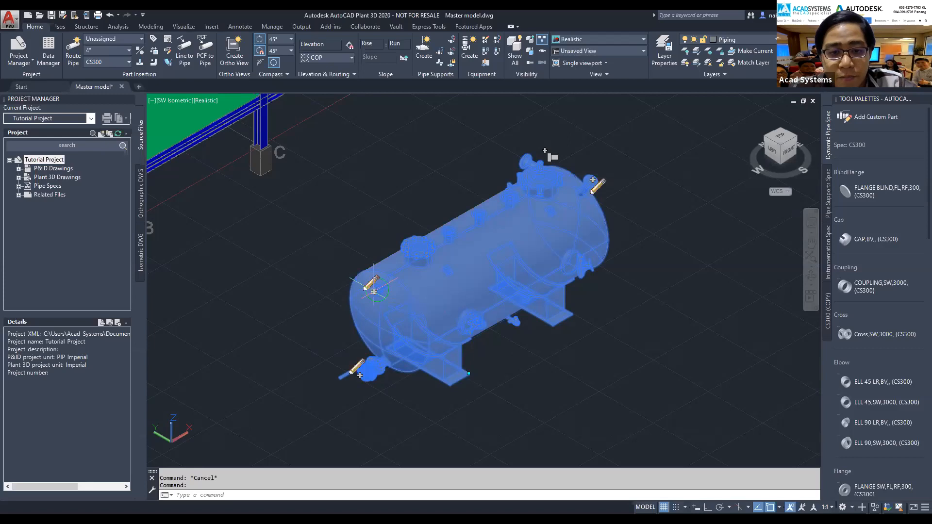
Try to start a pipe from the nozzle high on the tank's near end.
key("Escape")
left_click(377, 286)
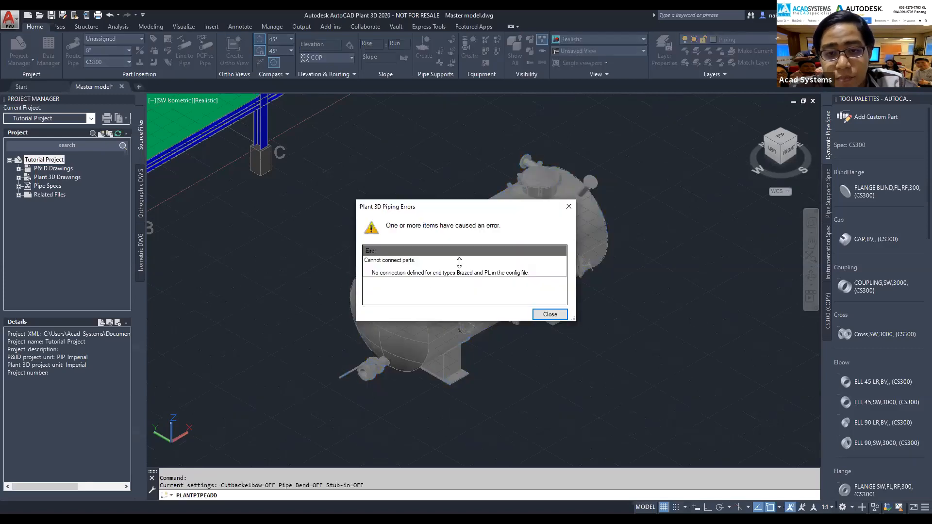
left_click(570, 207)
key("Escape")
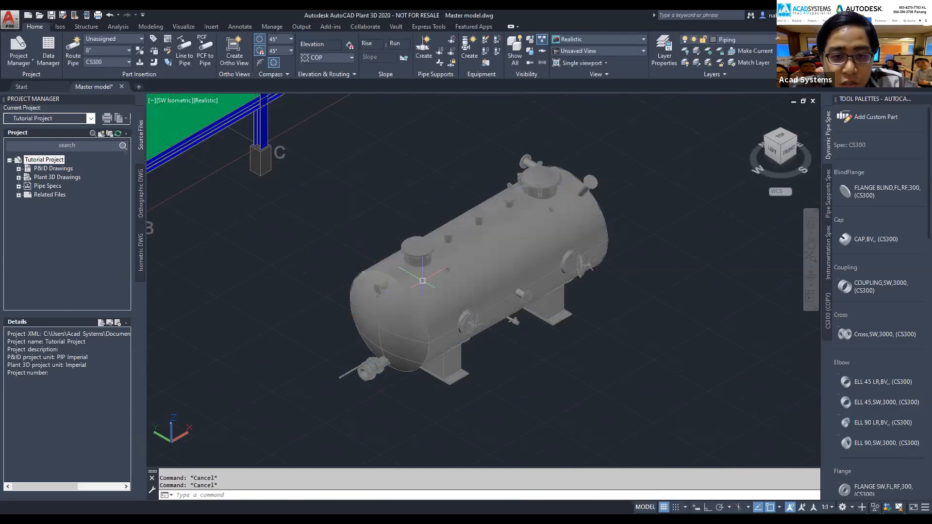
Change nozzle N-1 to a straight 8" nozzle with end type PL, unit in, using "Nozzle, 8" ND, ASME B36.10".
left_click(385, 286)
left_click(361, 290)
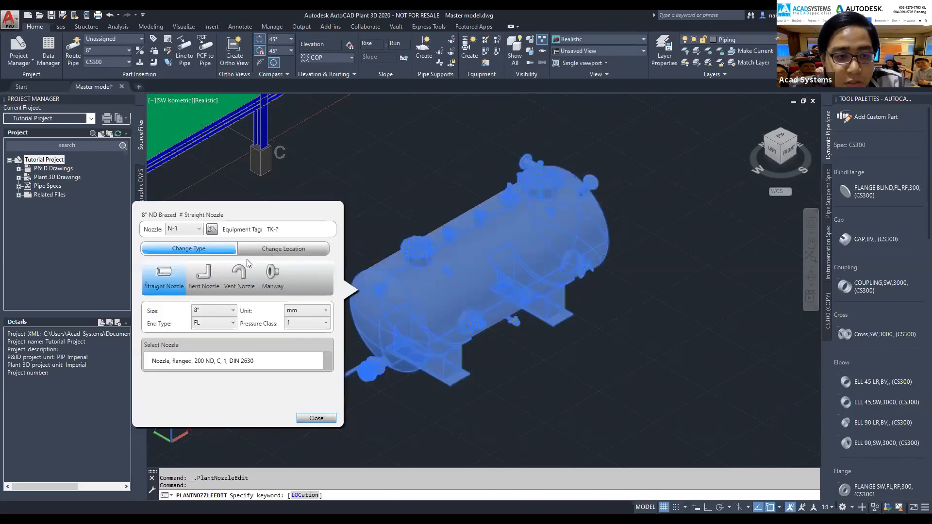
left_click(223, 324)
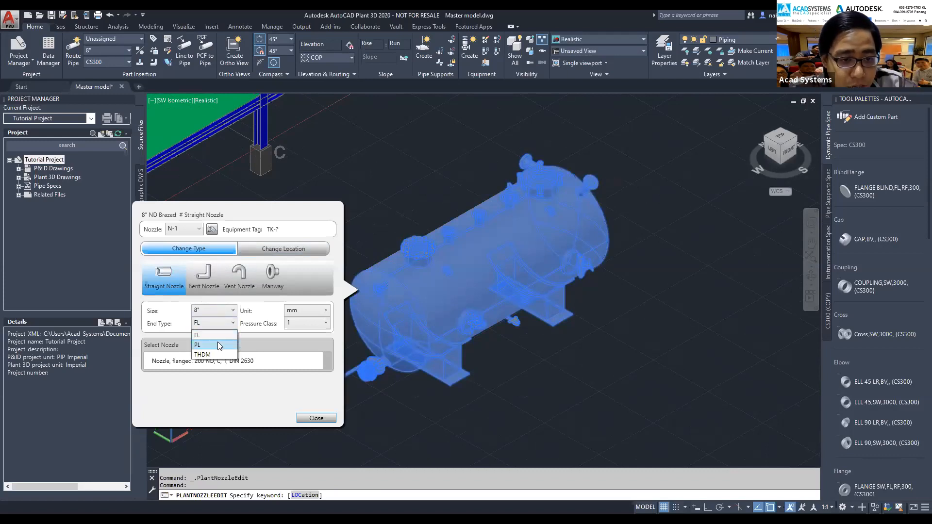
left_click(166, 280)
left_click(198, 322)
left_click(209, 335)
left_click(294, 315)
left_click(298, 323)
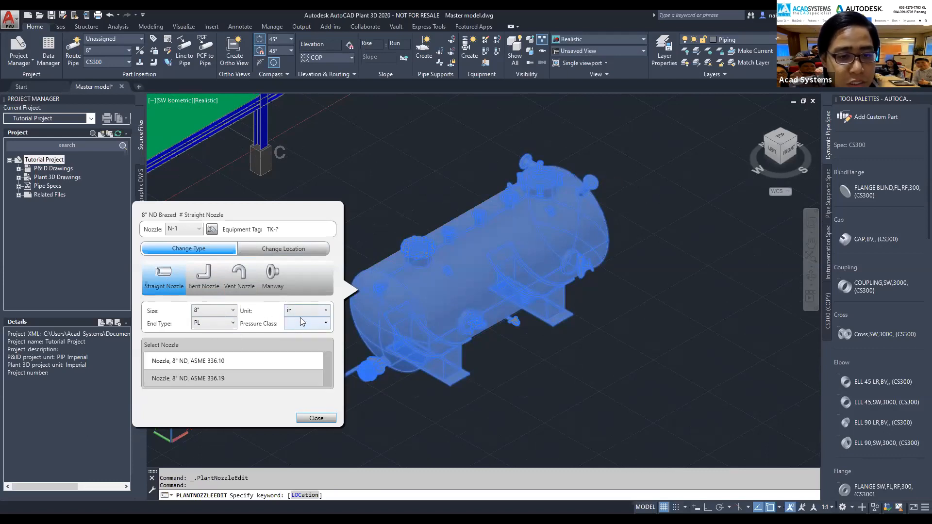
left_click(192, 362)
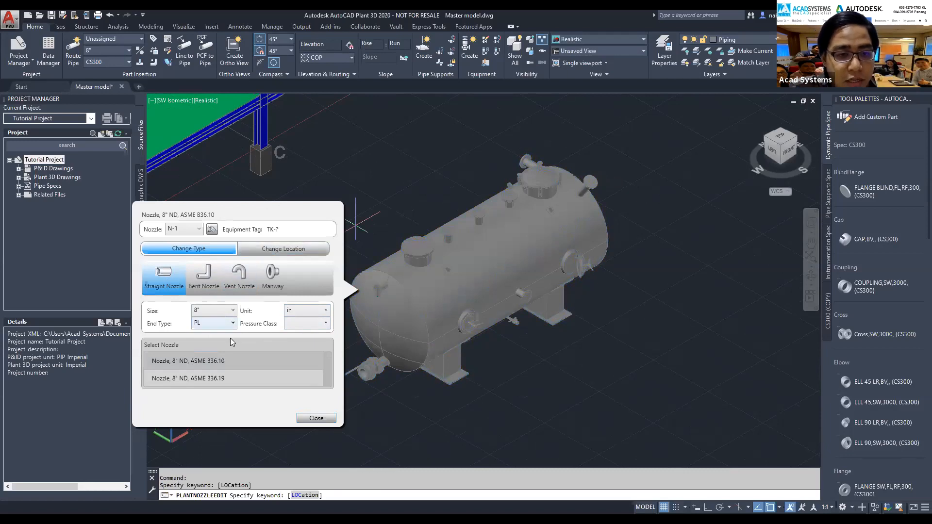
Review nozzle N-1's location and type options, and finish editing the nozzle.
left_click(270, 251)
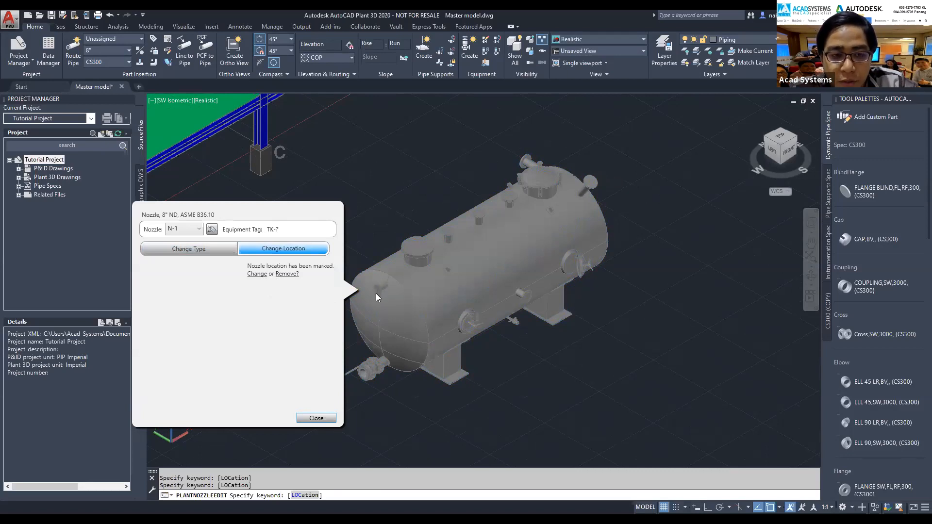
left_click(223, 254)
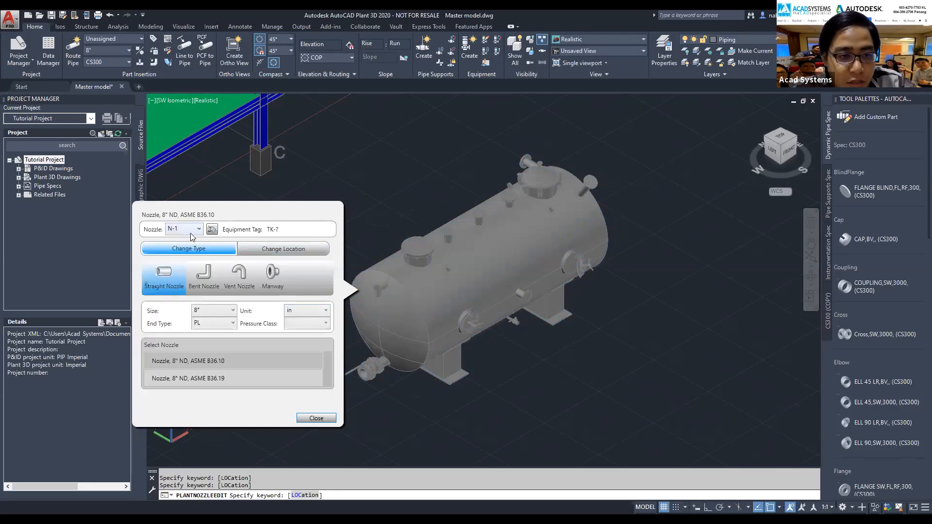
left_click(297, 253)
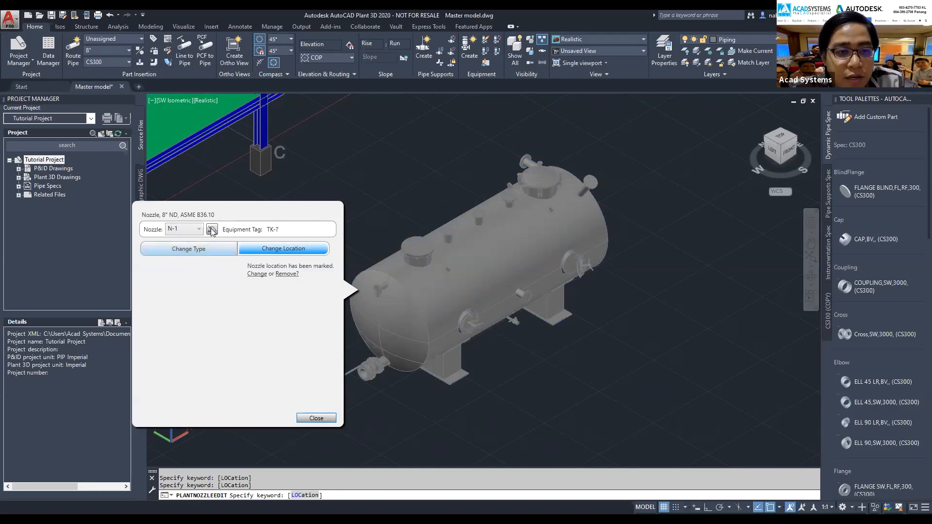
left_click(196, 250)
left_click(198, 229)
left_click(198, 230)
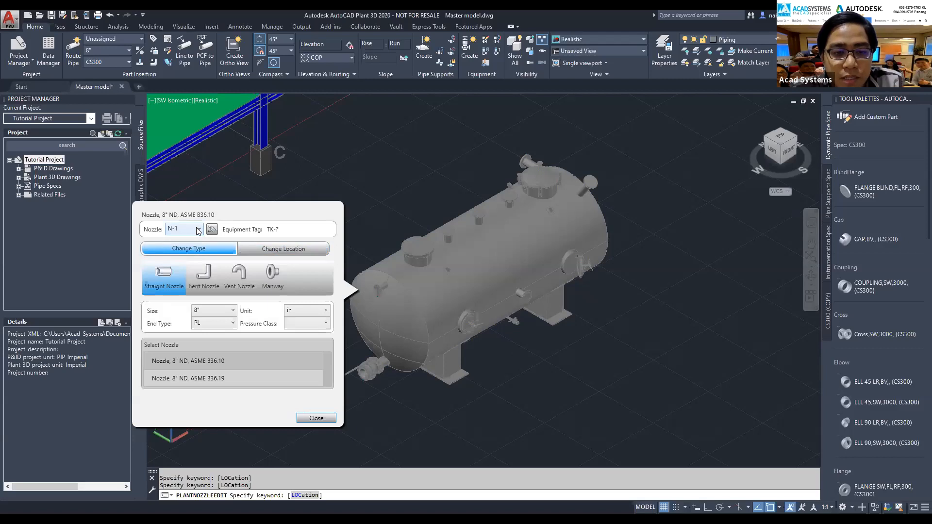
left_click(316, 418)
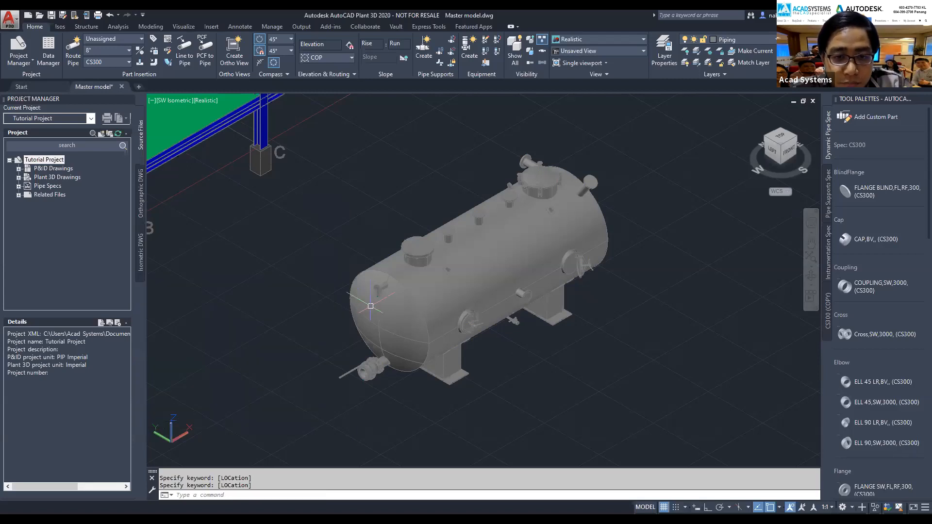
Route a straight 8" pipe outward from nozzle N-1 at the tank's near end.
left_click(390, 294)
key("Escape")
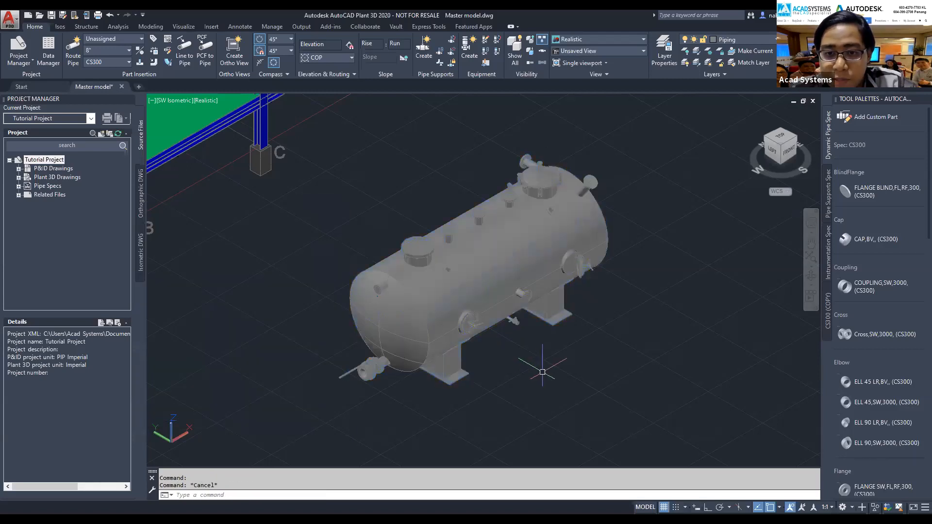
middle_click_drag(539, 389, 676, 399)
scroll(595, 387, "up", 2)
left_click(553, 290)
key("Escape")
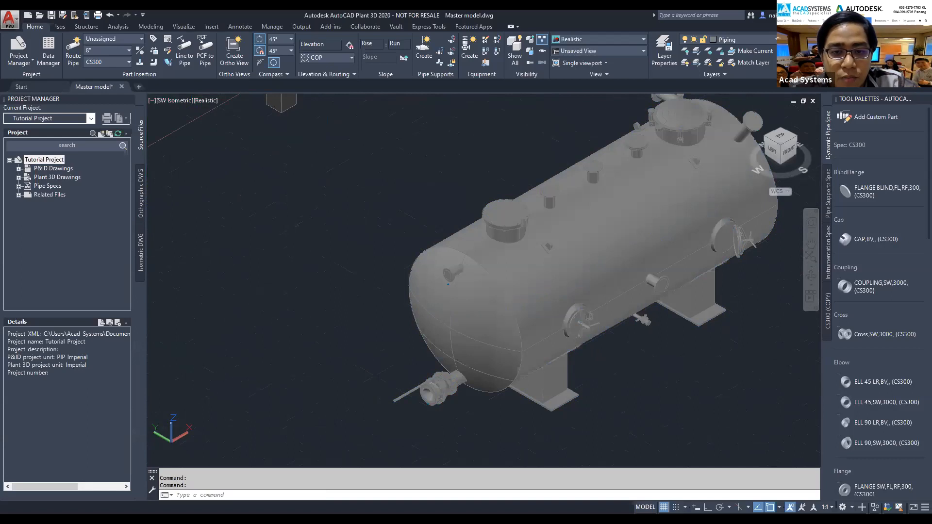
left_click(445, 281)
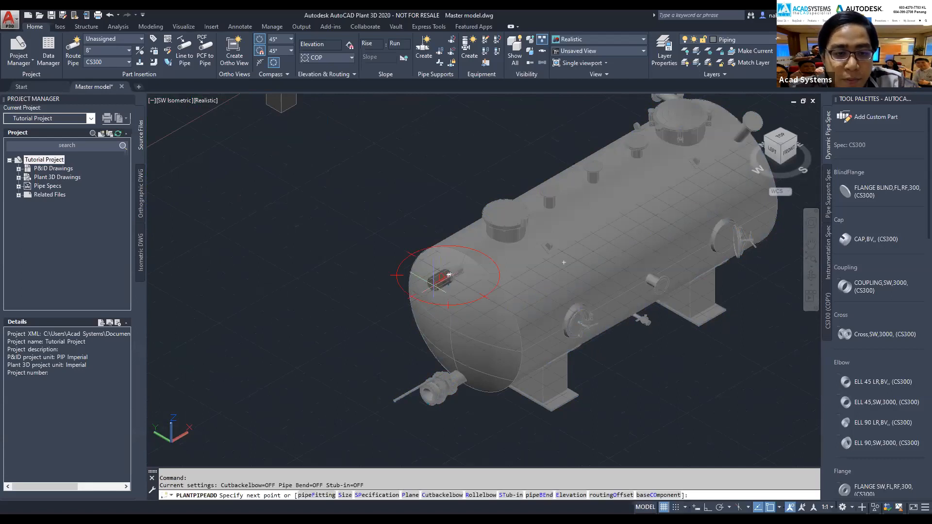
scroll(277, 366, "down", 3)
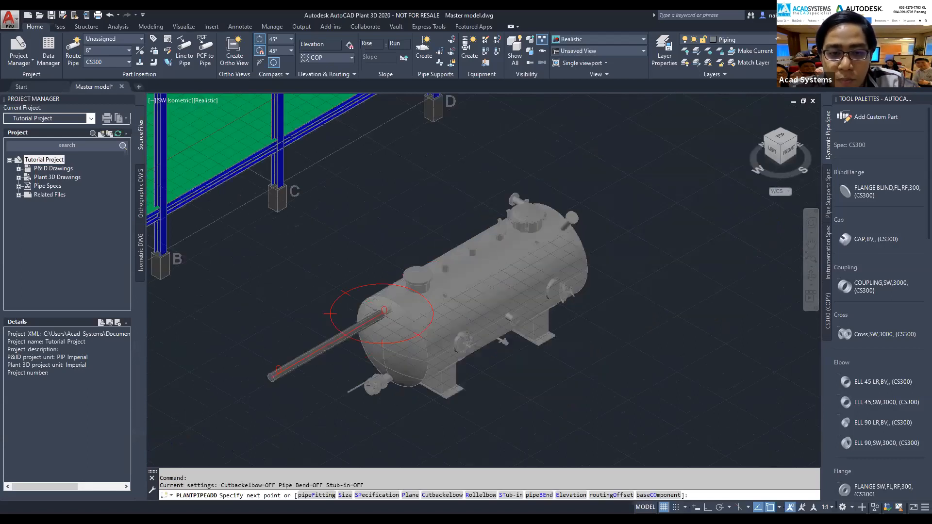
scroll(273, 376, "down", 2)
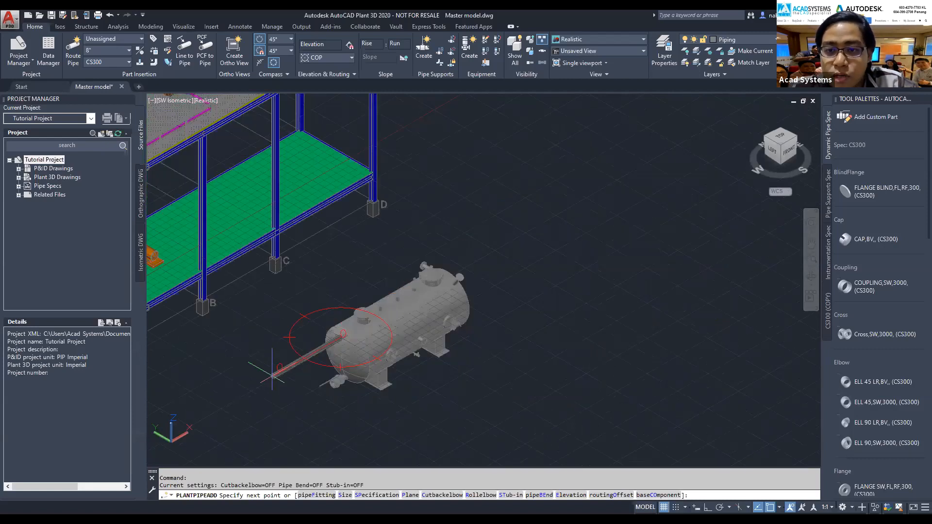
left_click(272, 375)
key("Return")
Change nozzle N-3 at the tank's far end to a straight 8" nozzle with end type PL, unit in, using "Nozzle, 8" ND, ASME B36.10".
scroll(378, 315, "up", 5)
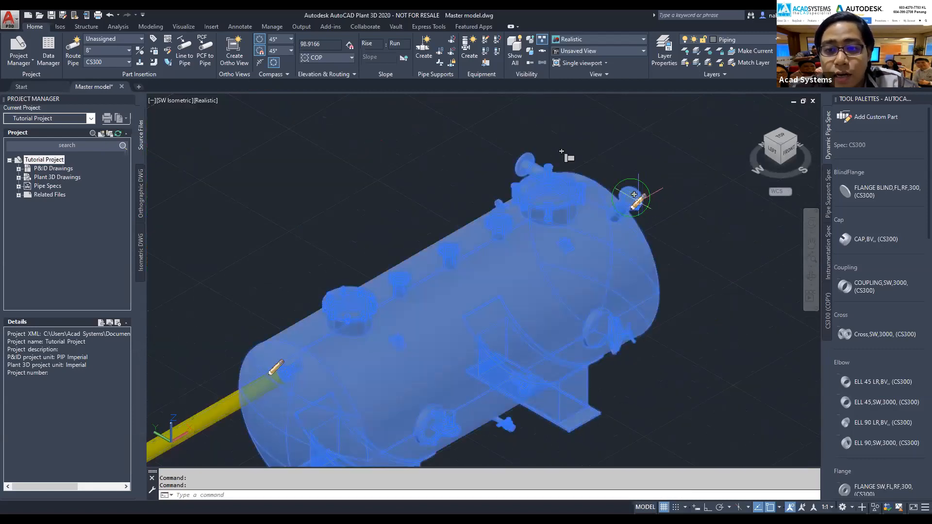
key("Escape")
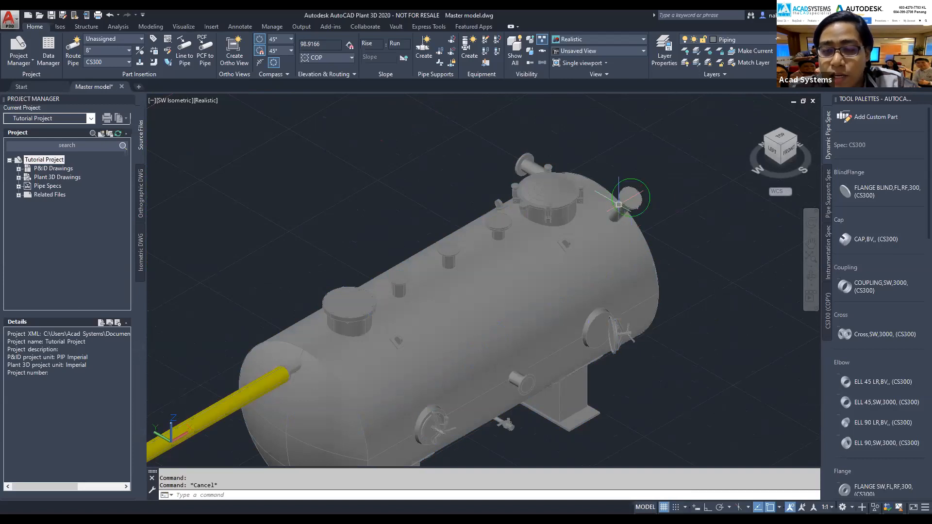
left_click(631, 197)
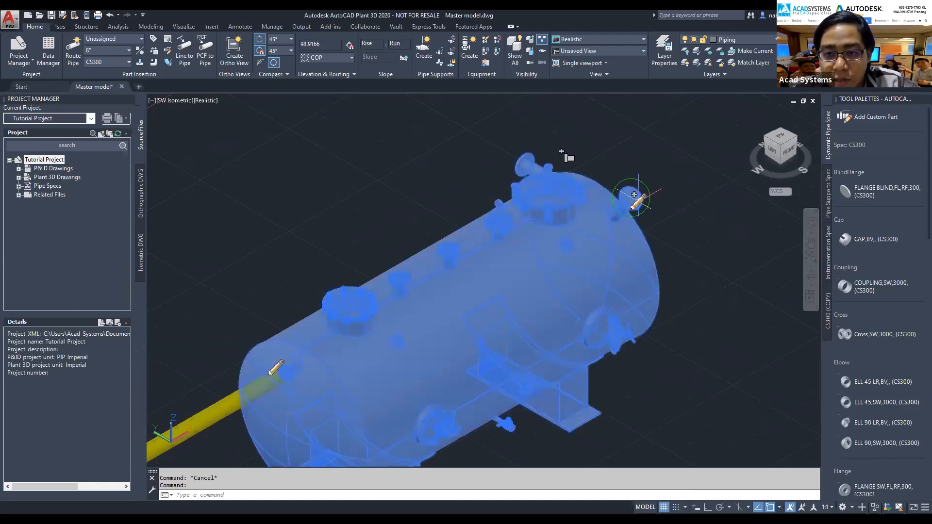
left_click(636, 198)
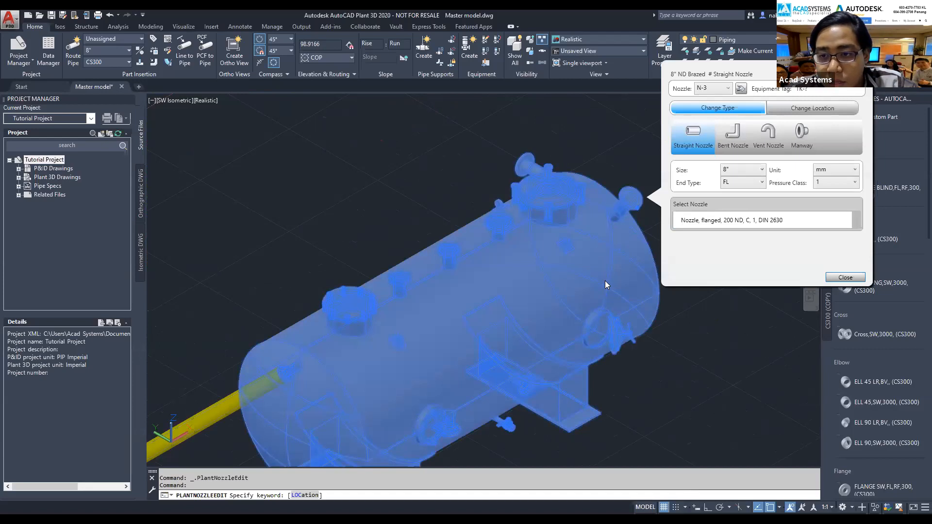
left_click(741, 188)
left_click(819, 183)
left_click(820, 192)
left_click(824, 169)
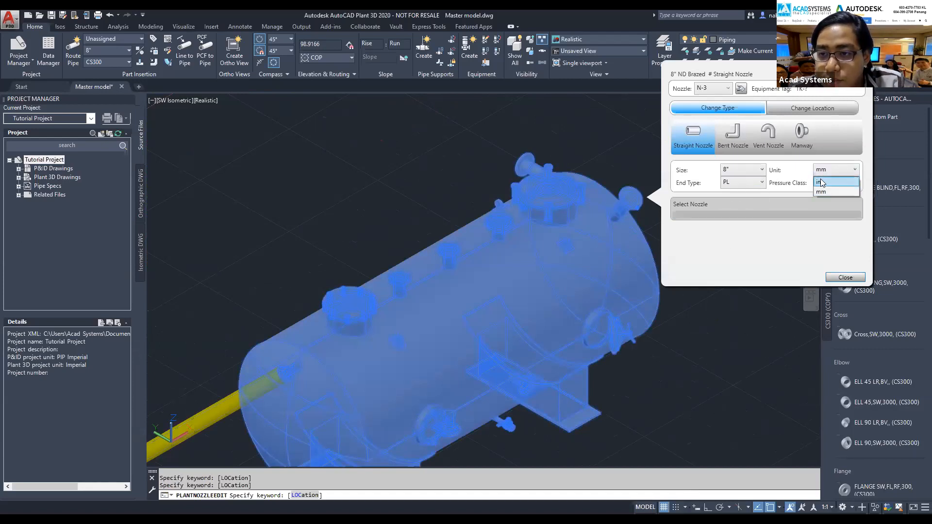
left_click(825, 191)
left_click(752, 220)
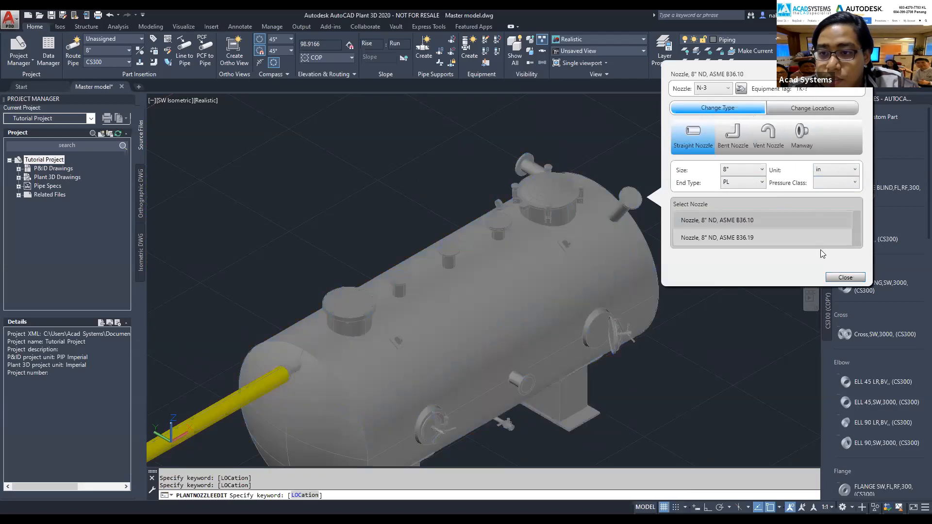
left_click(845, 277)
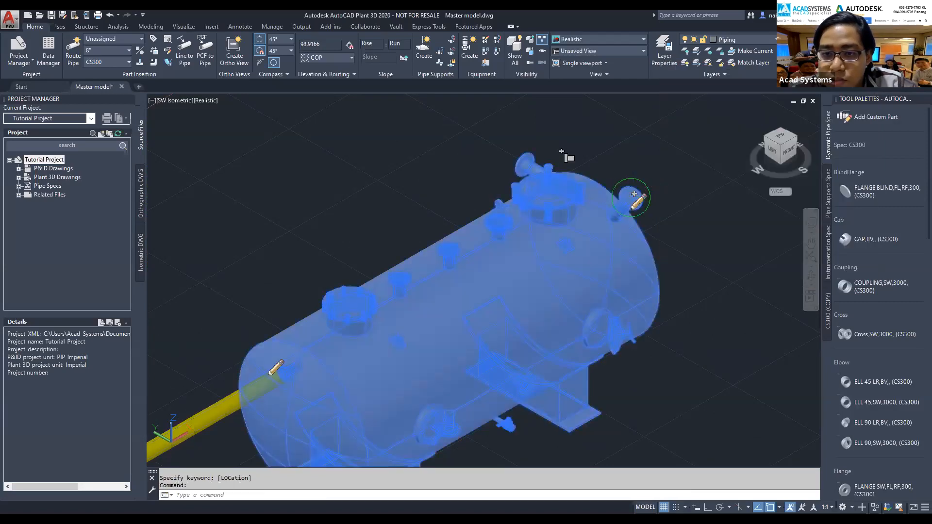
Route an 8" pipe outward from nozzle N-3, switch the routing plane, and continue it through an elbow into a second straight run.
left_click(633, 192)
middle_click_drag(700, 195, 614, 199)
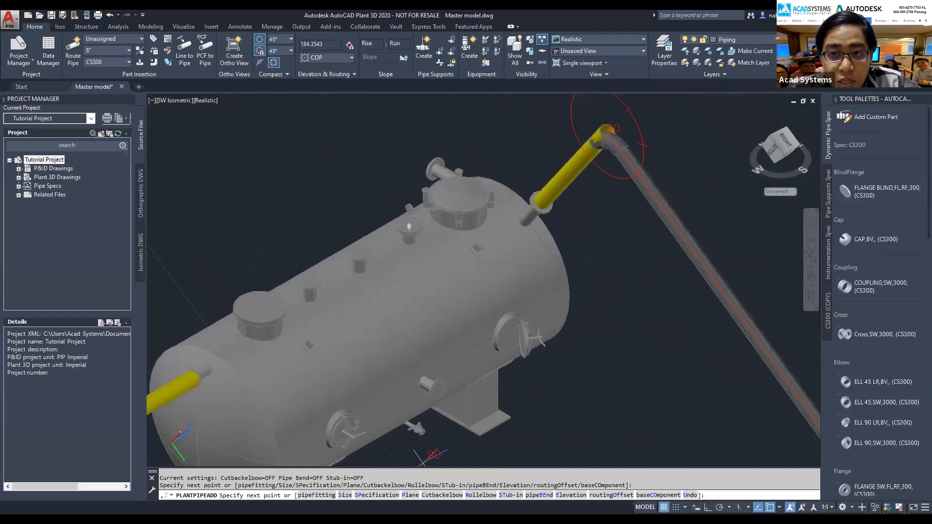
type("P")
key("Return")
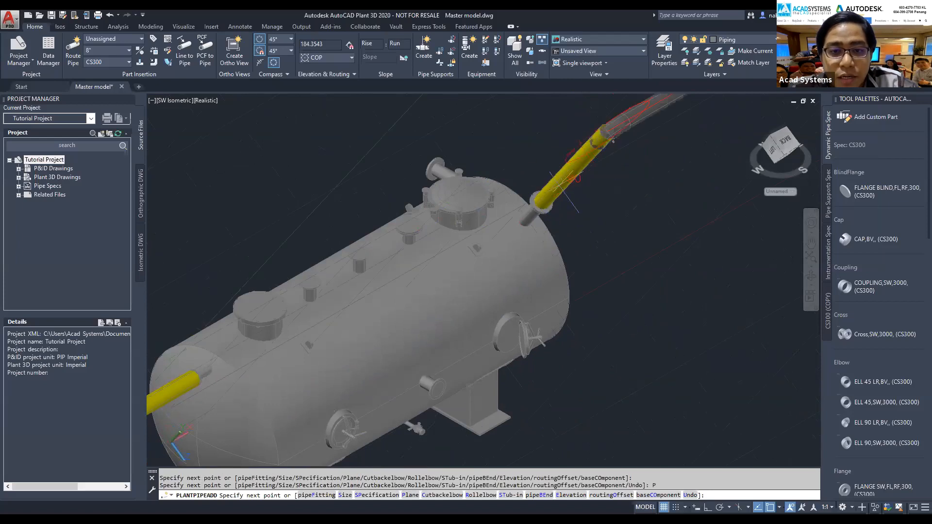
middle_click_drag(653, 136, 548, 231)
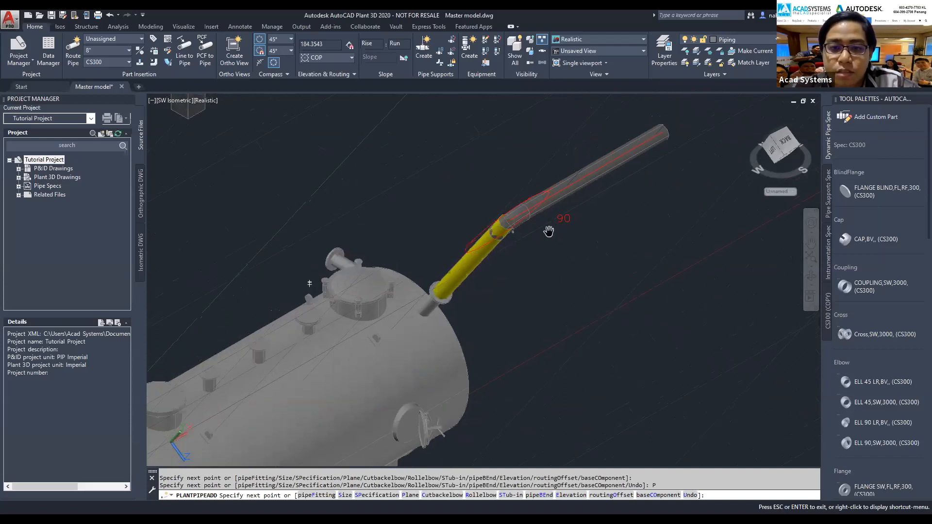
key("Escape")
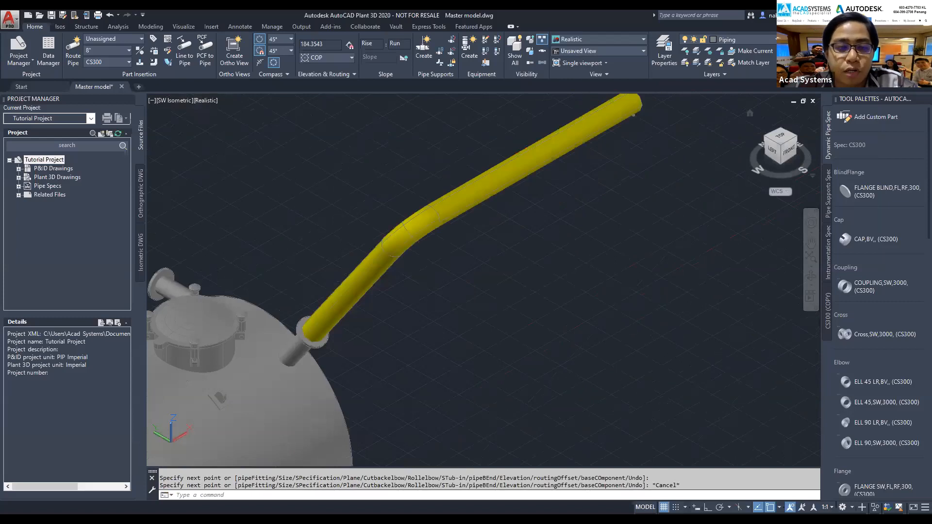
scroll(676, 211, "down", 2)
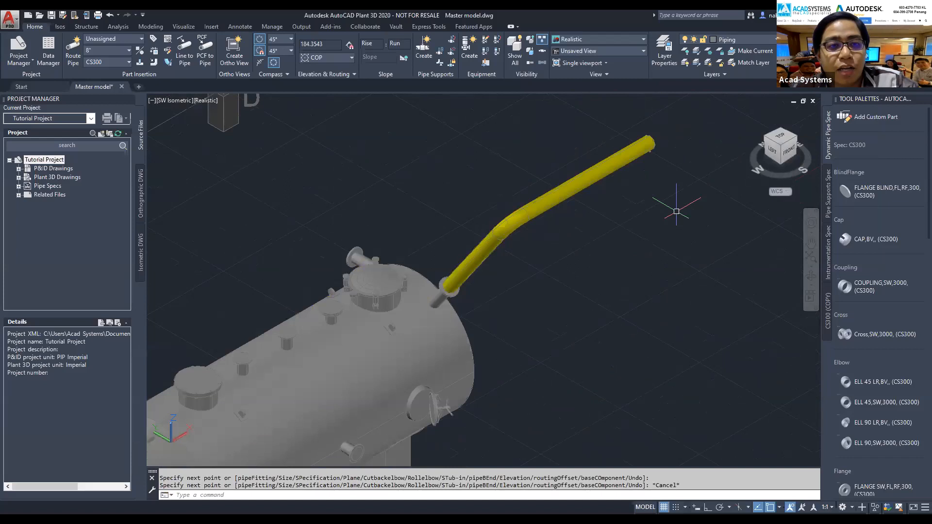
scroll(677, 211, "down", 3)
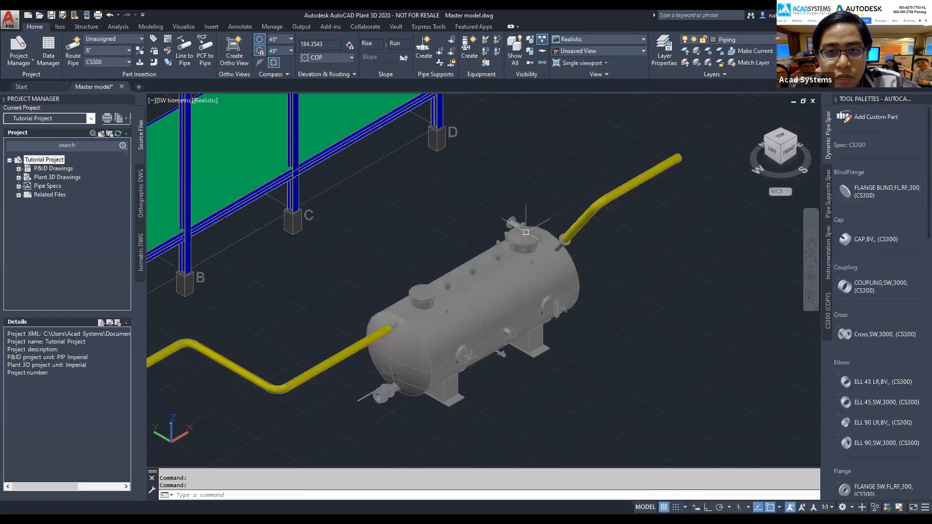
Add a nozzle to the tank, snapping its center to the flange of the small stub next to the near top manway.
left_click(561, 287)
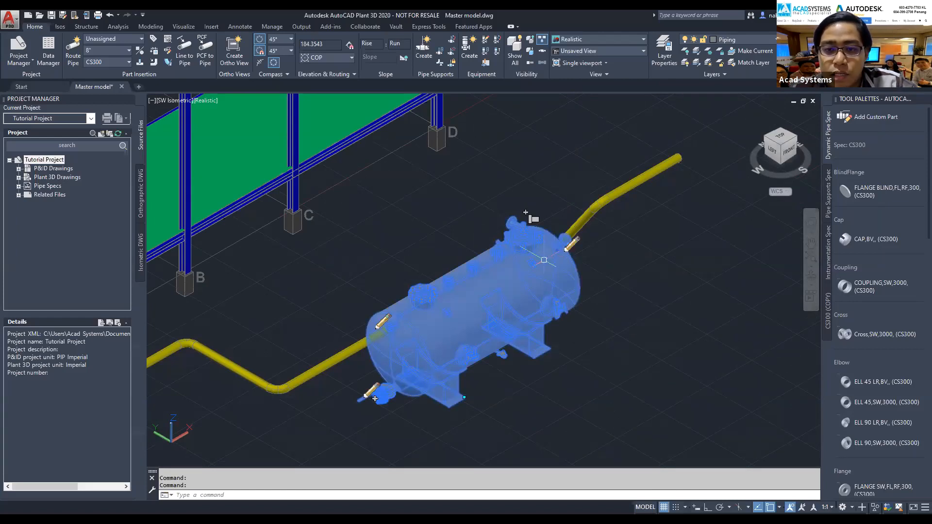
scroll(543, 260, "down", 2)
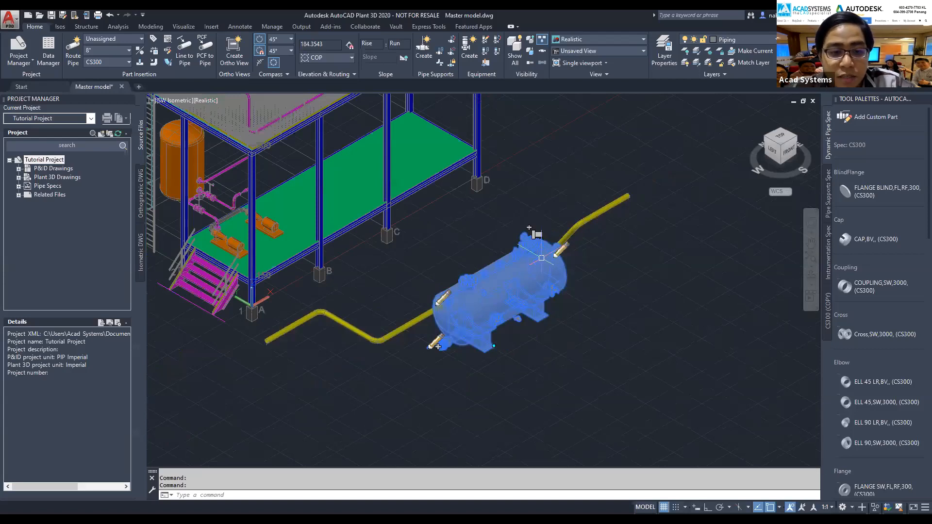
scroll(534, 249, "up", 5)
left_click(547, 202)
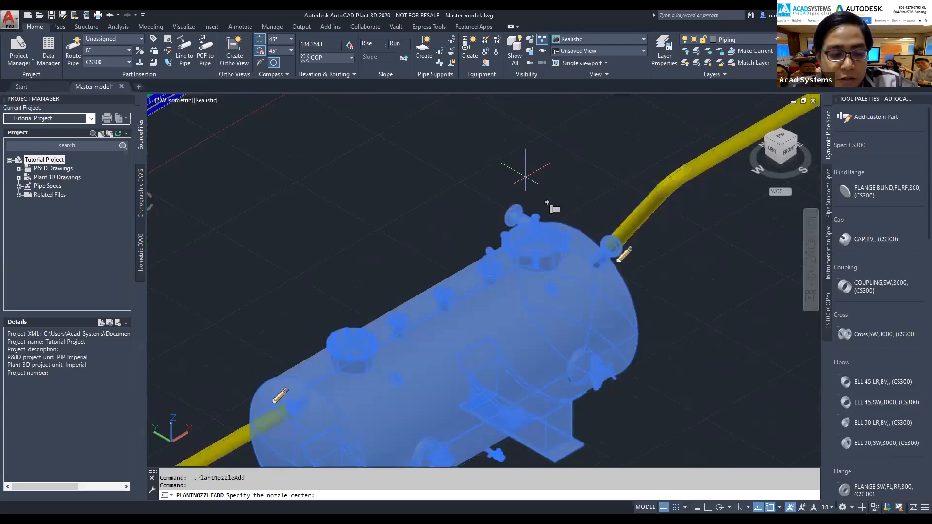
key("F8")
right_click(418, 188, "shift")
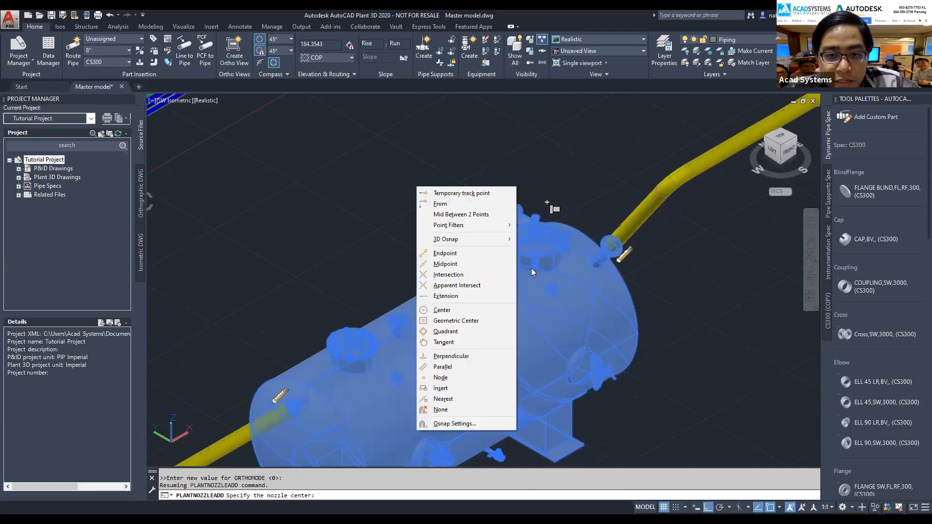
left_click(441, 310)
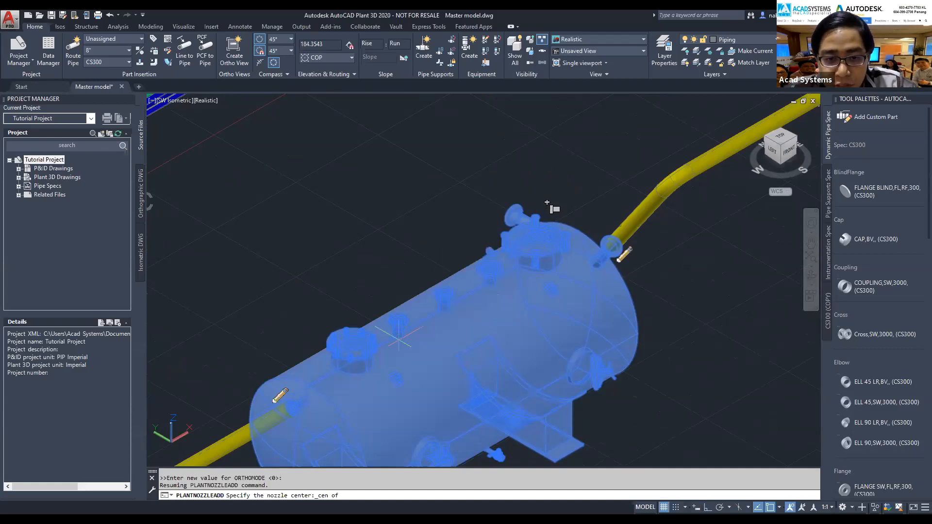
scroll(397, 335, "up", 5)
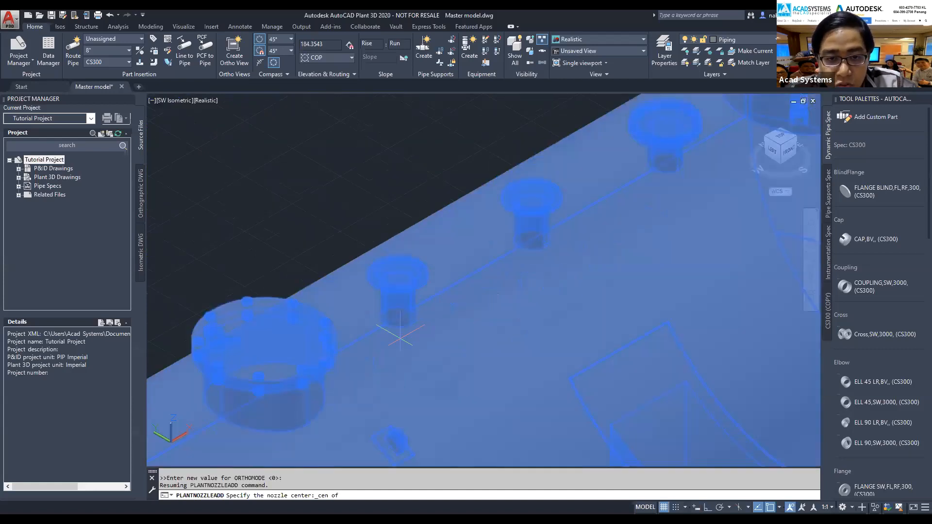
left_click(397, 274)
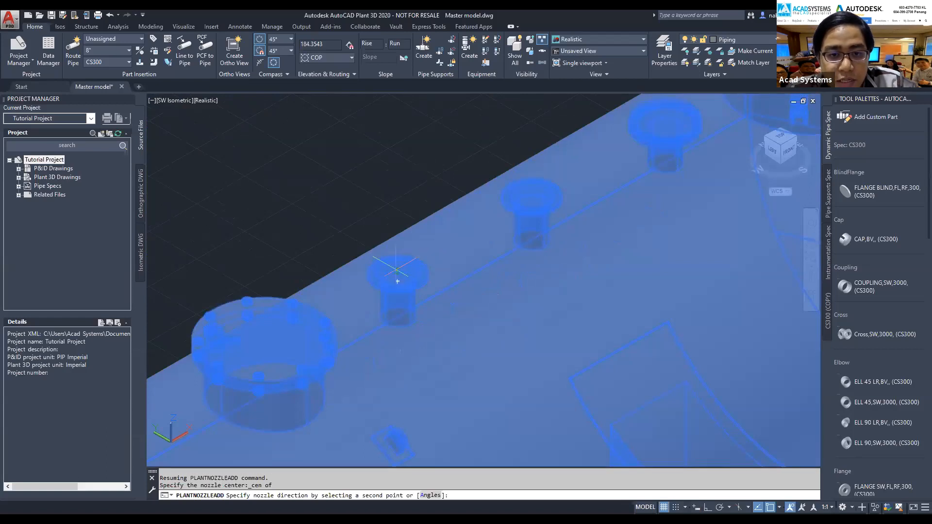
Set the new nozzle N-4's direction with a second point, and try to start a 4" pipe from it.
scroll(311, 209, "down", 2)
scroll(310, 215, "down", 3)
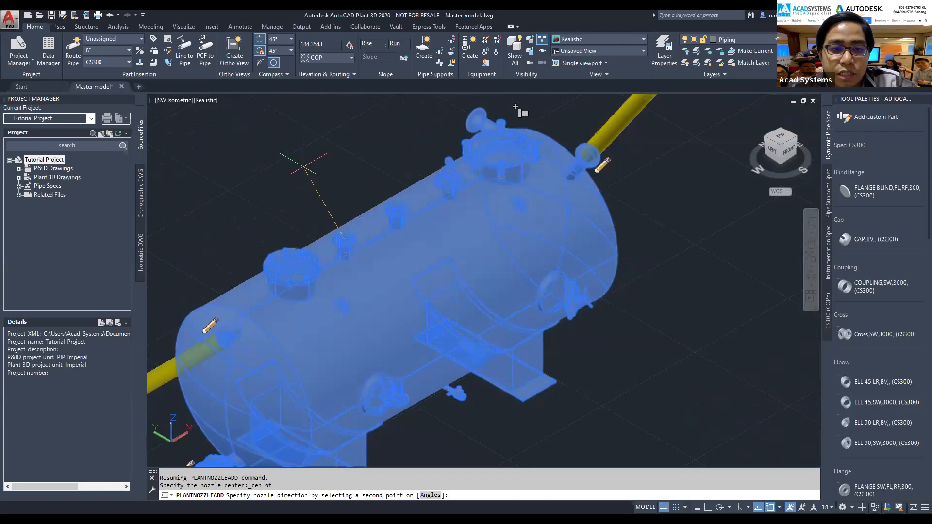
left_click(244, 175)
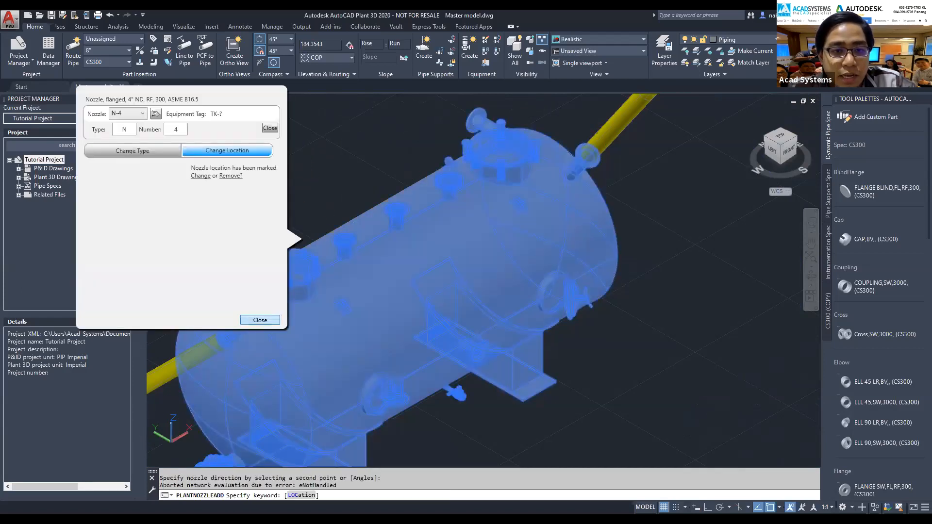
left_click(260, 321)
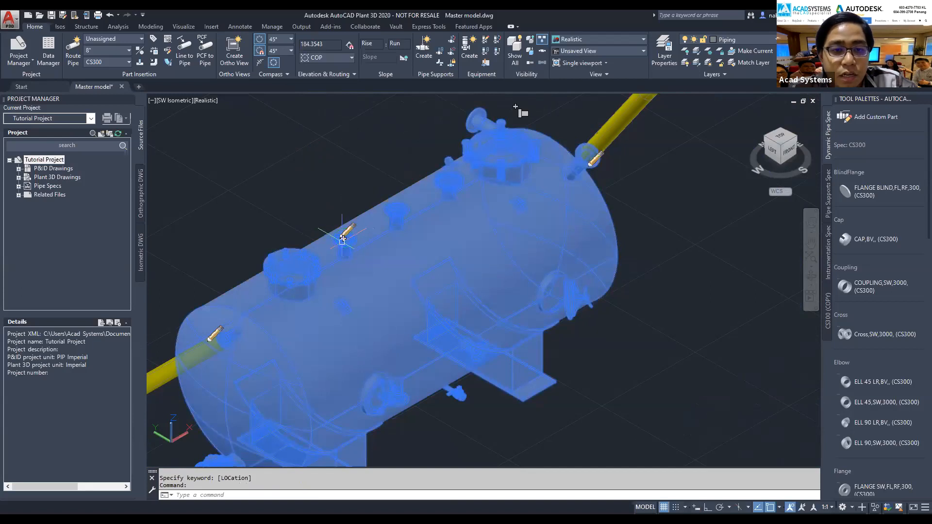
left_click(342, 241)
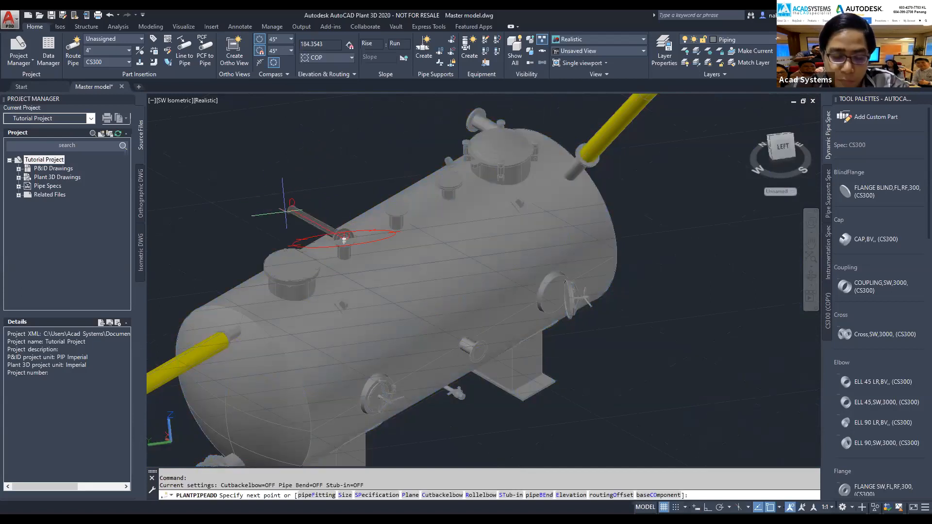
key("Escape")
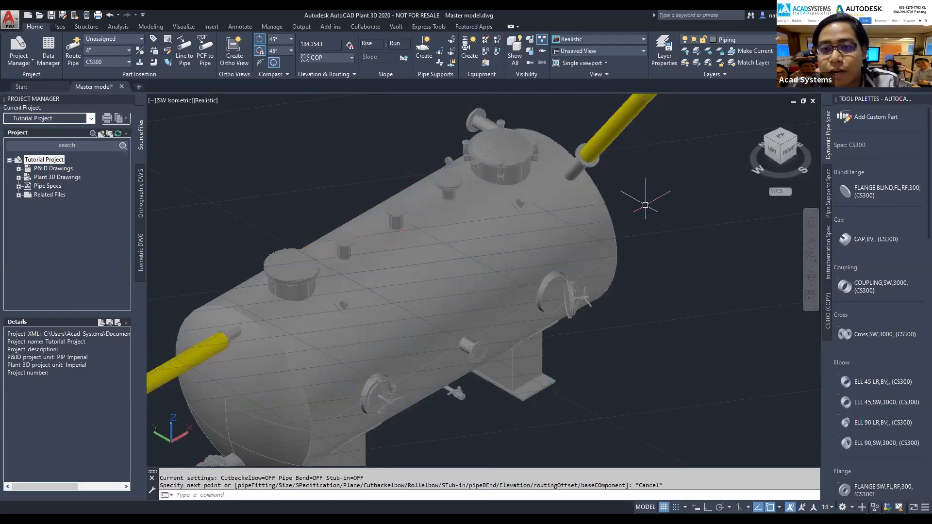
Change nozzle N-4's location to the same stub's flange center and point its direction straight up with Ortho on.
scroll(645, 205, "up", 2)
scroll(637, 201, "down", 3)
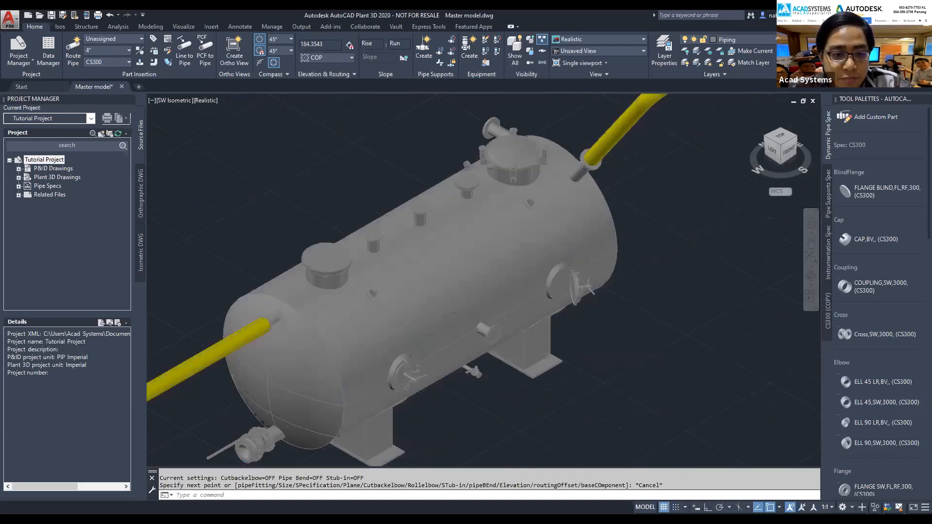
scroll(634, 139, "up", 2)
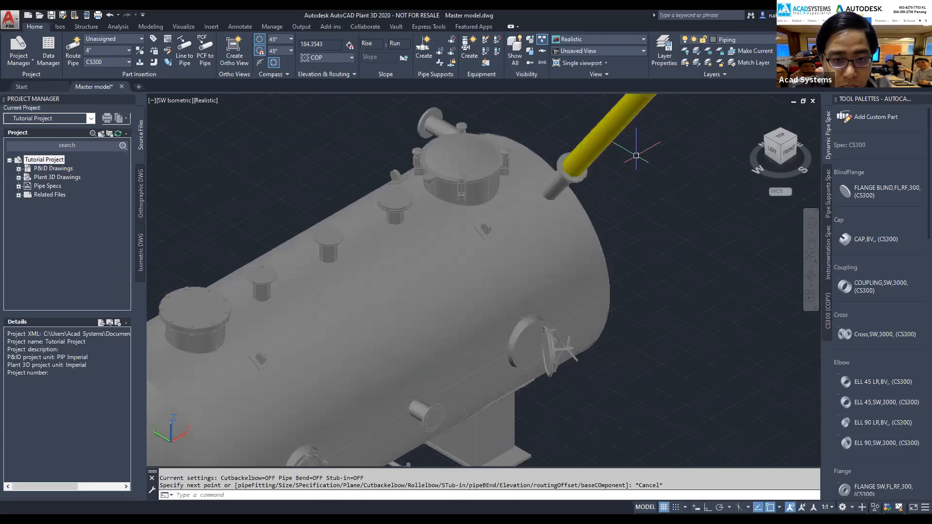
middle_click_drag(635, 155, 649, 233)
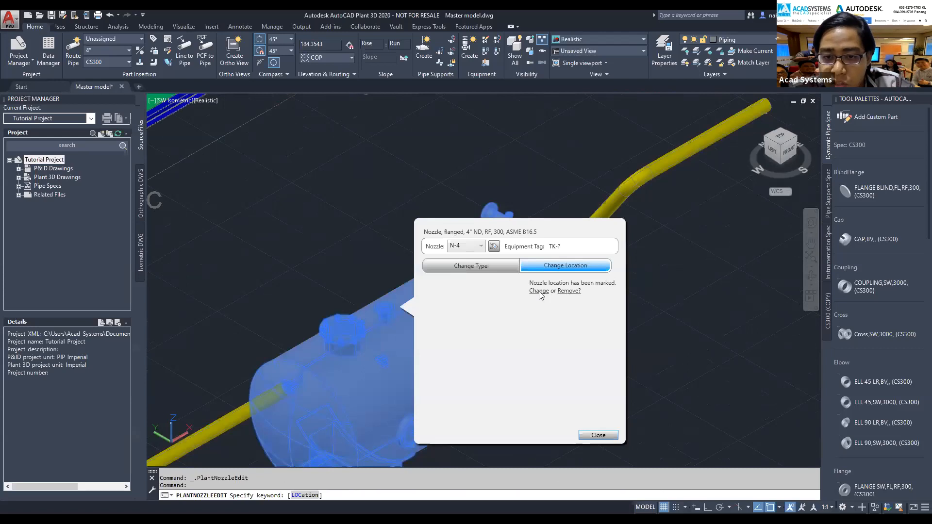
left_click(537, 292)
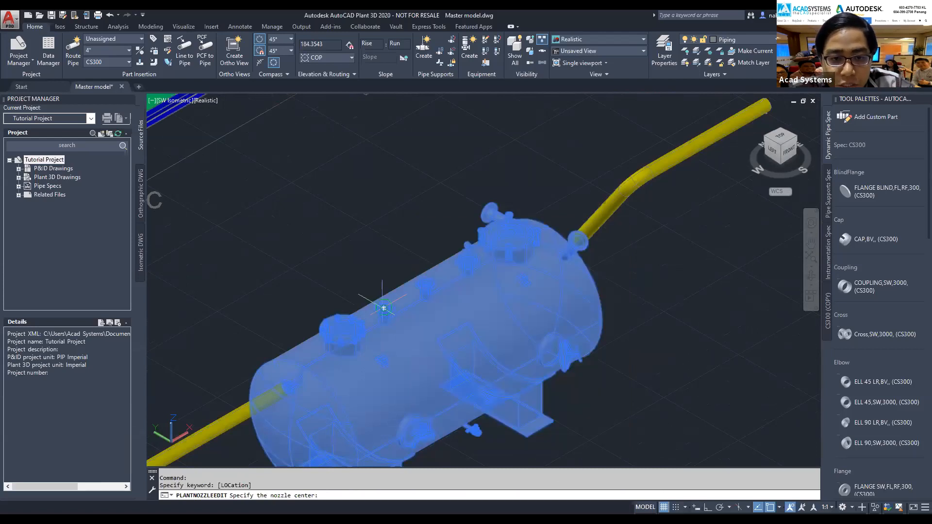
scroll(384, 308, "up", 4)
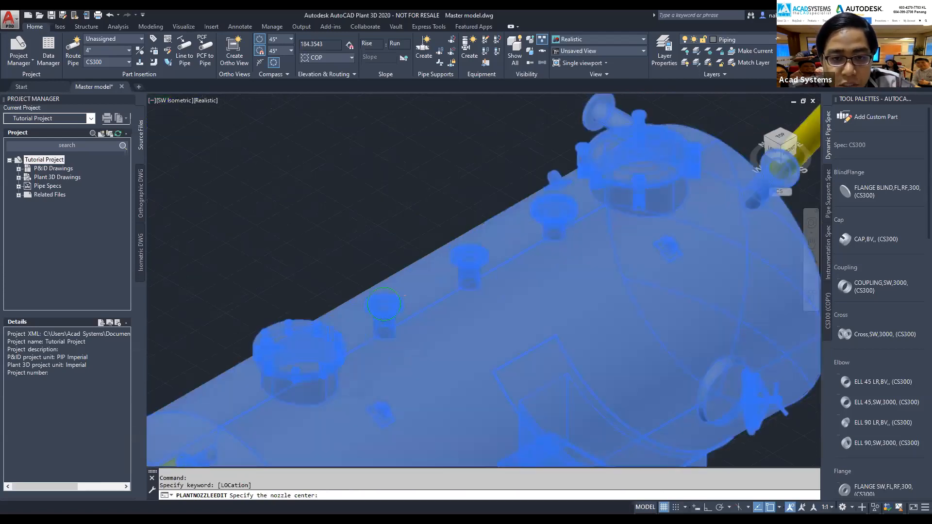
scroll(384, 304, "down", 1)
scroll(384, 304, "down", 3)
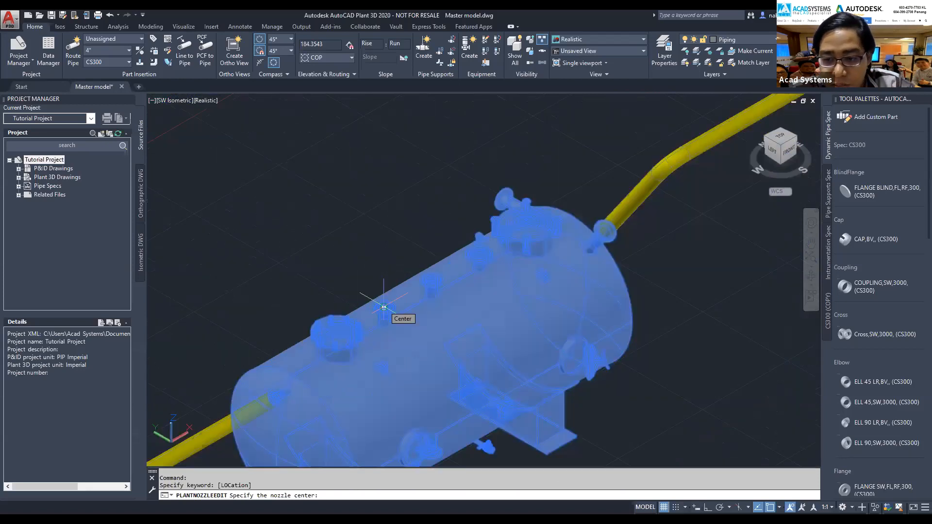
left_click(384, 308)
key("F8")
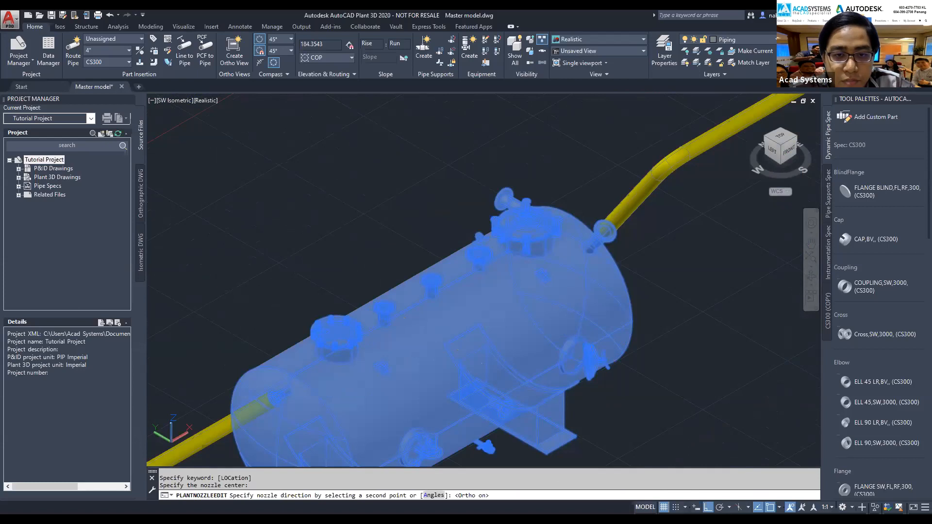
left_click(604, 435)
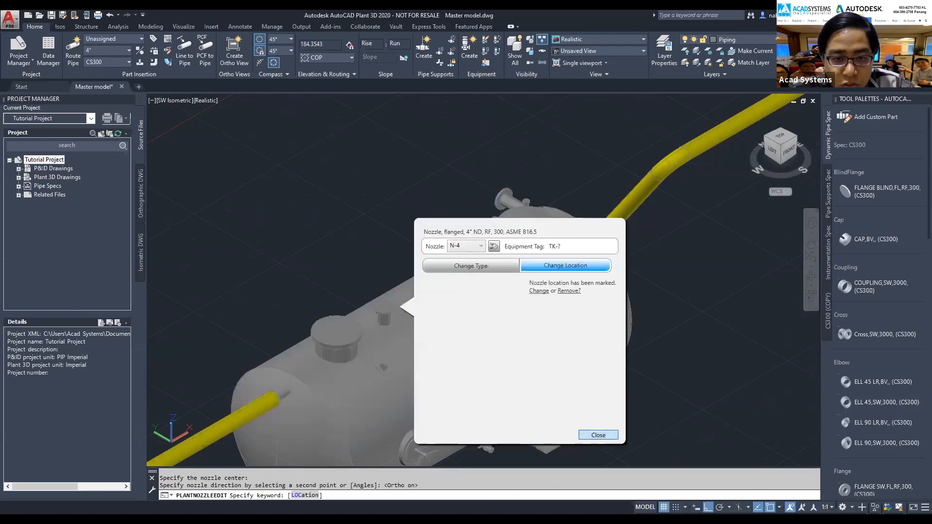
left_click(598, 435)
Route the 4" pipe straight up from nozzle N-4, through an elbow into a horizontal run, and through another elbow into a short final run.
left_click(383, 225)
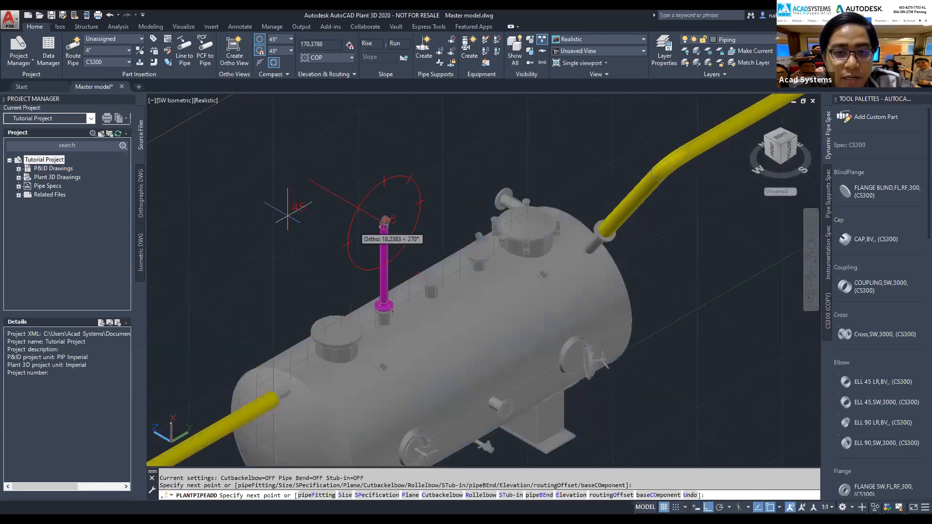
left_click(249, 195)
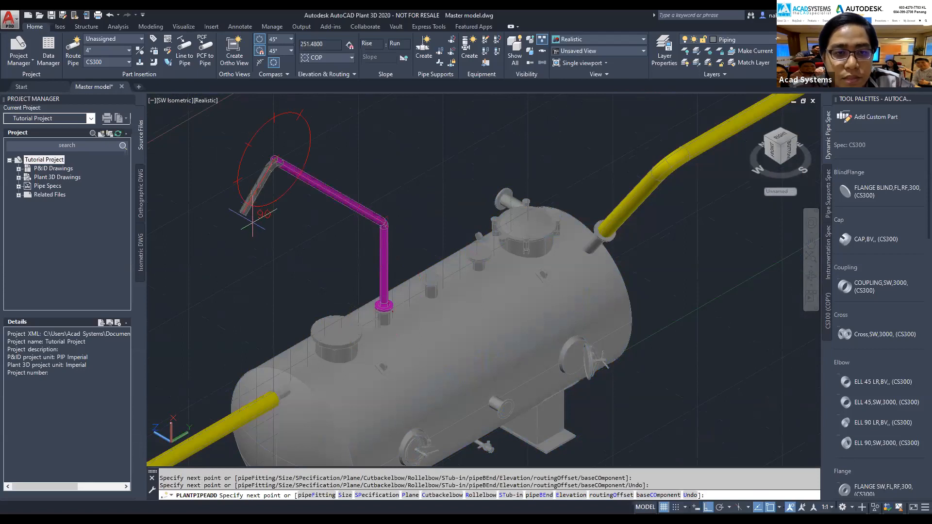
left_click(244, 212)
key("Escape")
key("Escape")
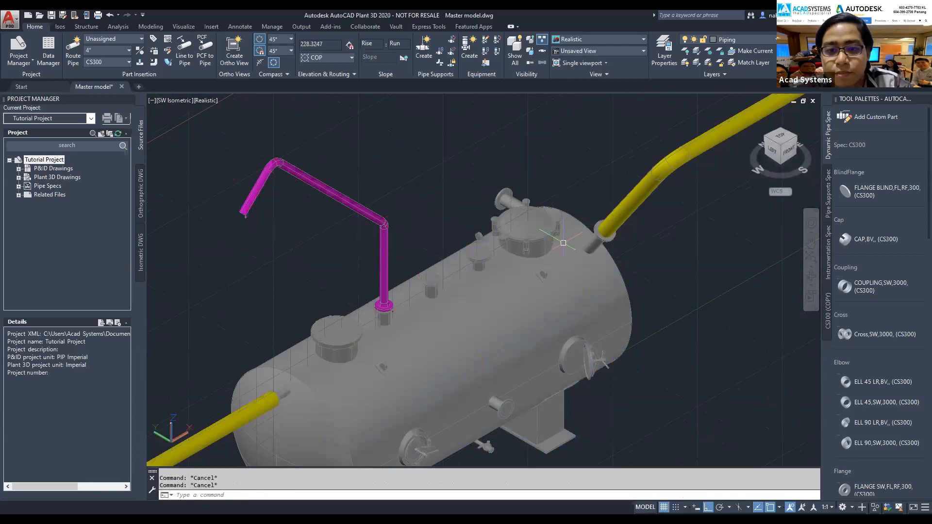
scroll(715, 261, "up", 4)
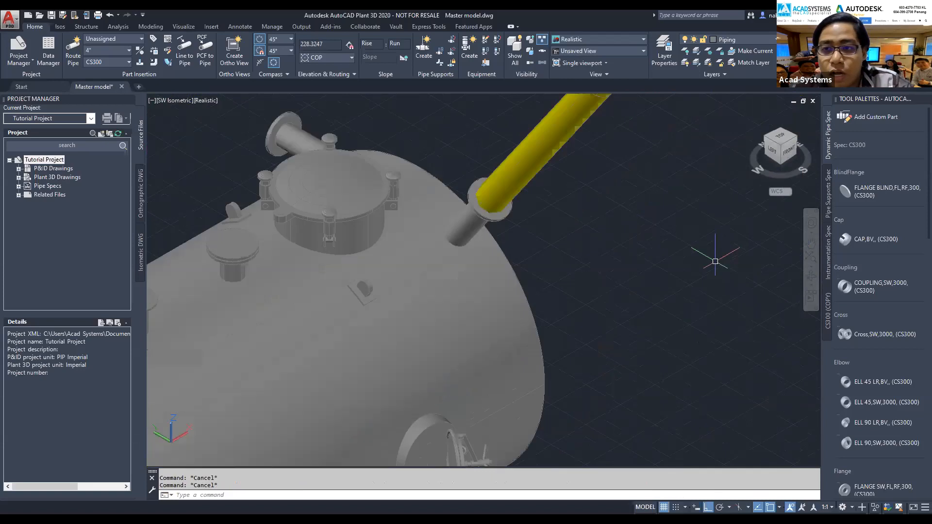
scroll(714, 262, "down", 5)
scroll(712, 264, "down", 2)
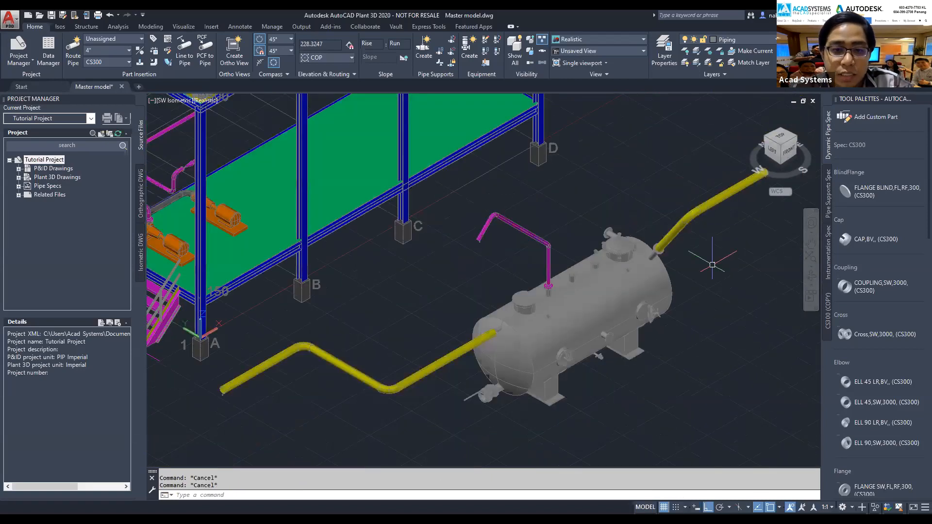
middle_click_drag(579, 219, 497, 217)
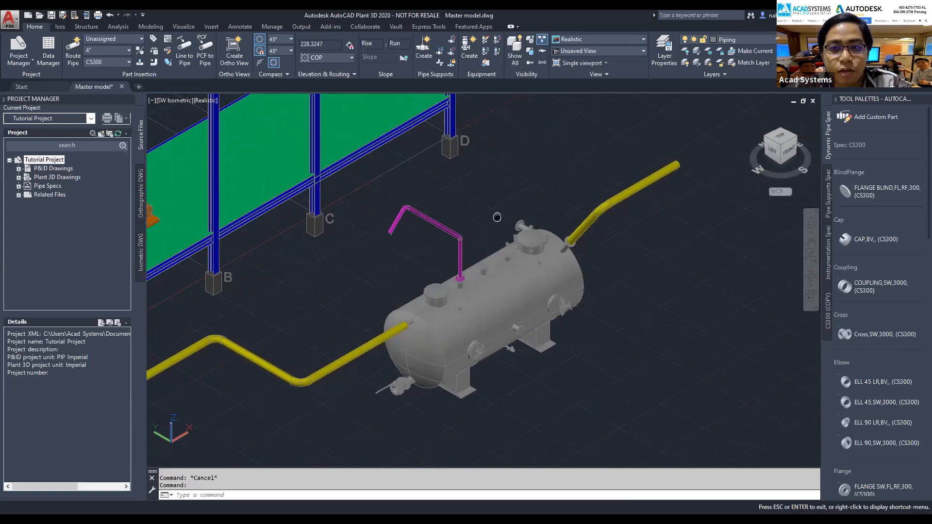
key("Escape")
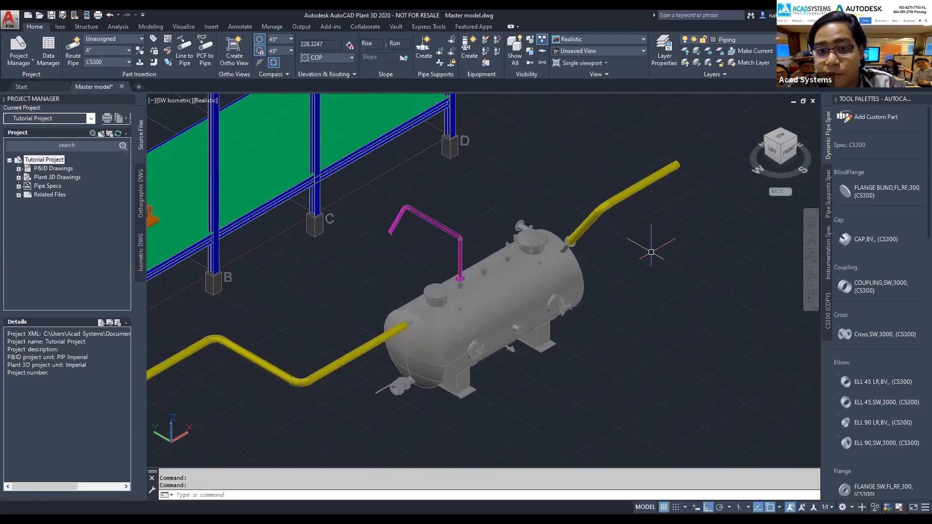
middle_click_drag(651, 252, 602, 238)
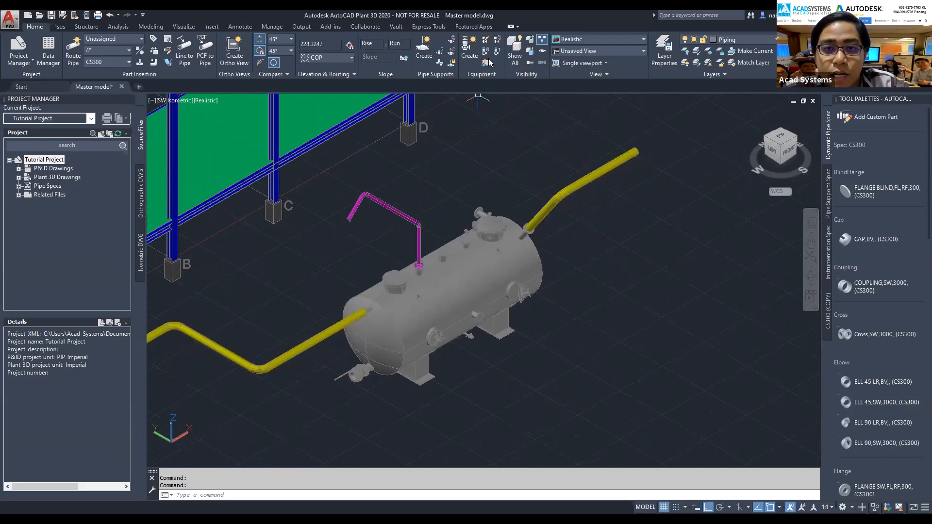
Save the water tank with its nozzles as the equipment template Acad Tank.peqs in the Equipment Templates folder.
left_click(491, 204)
right_click(470, 279)
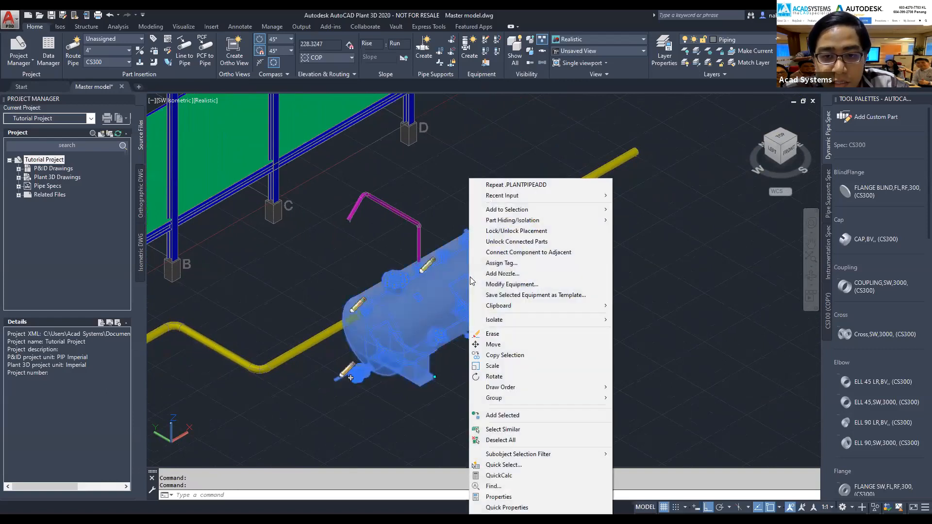
left_click(496, 296)
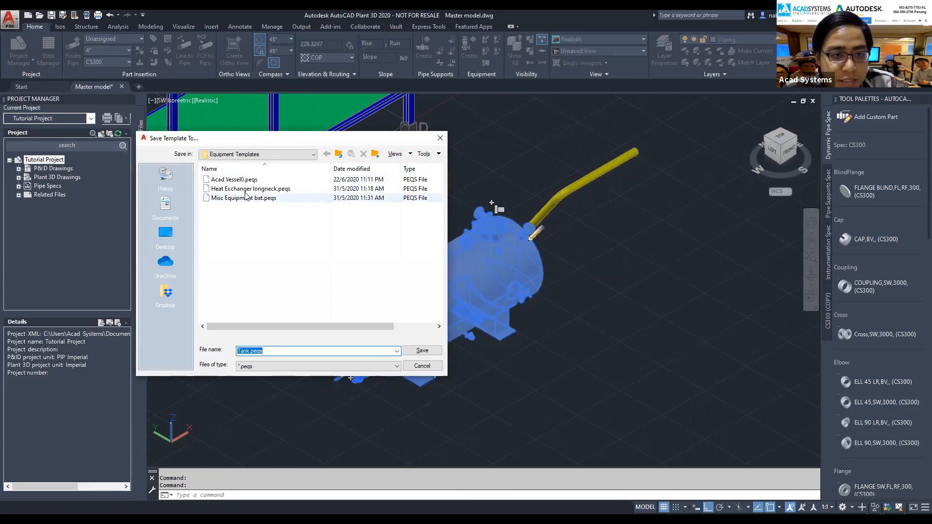
left_click(241, 352)
type("Aca")
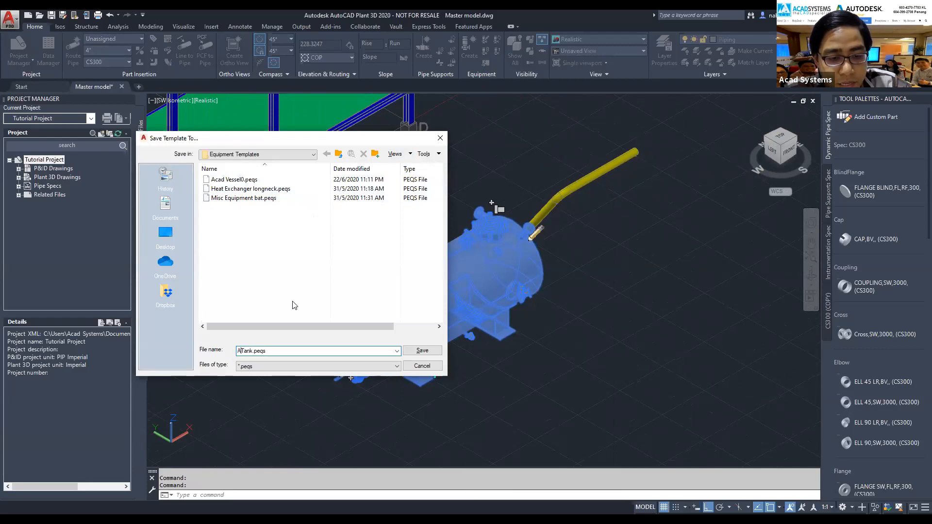
type("d")
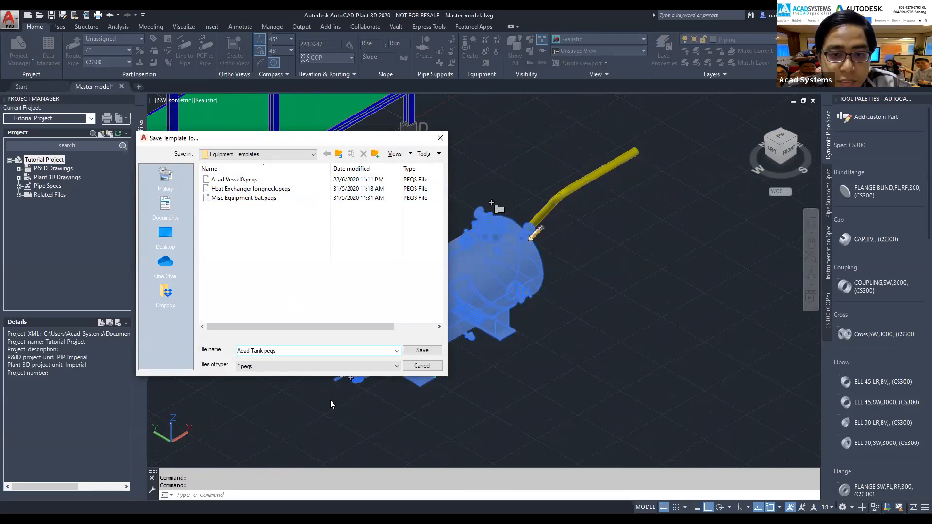
left_click(431, 351)
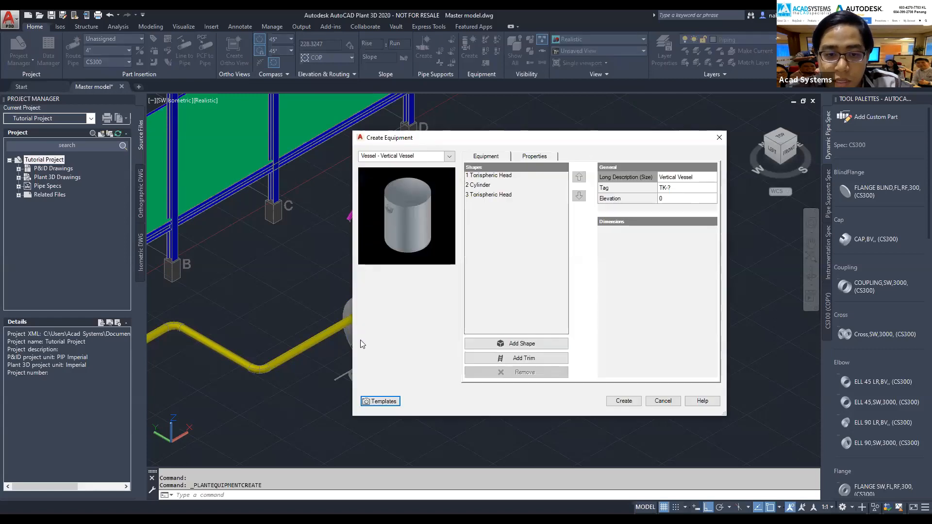
Create a second tank from the Acad Tank template and place it behind the piped tank, beyond the yellow pipe's end.
left_click(383, 402)
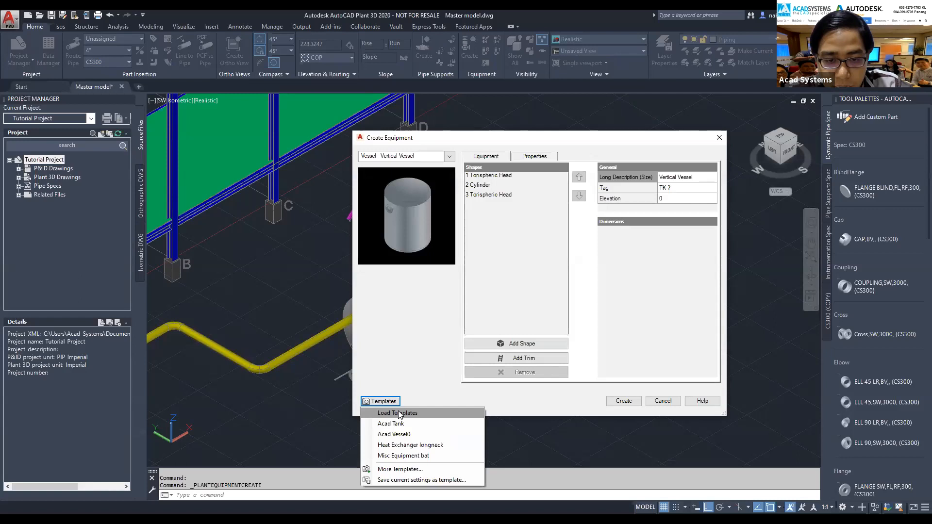
left_click(406, 424)
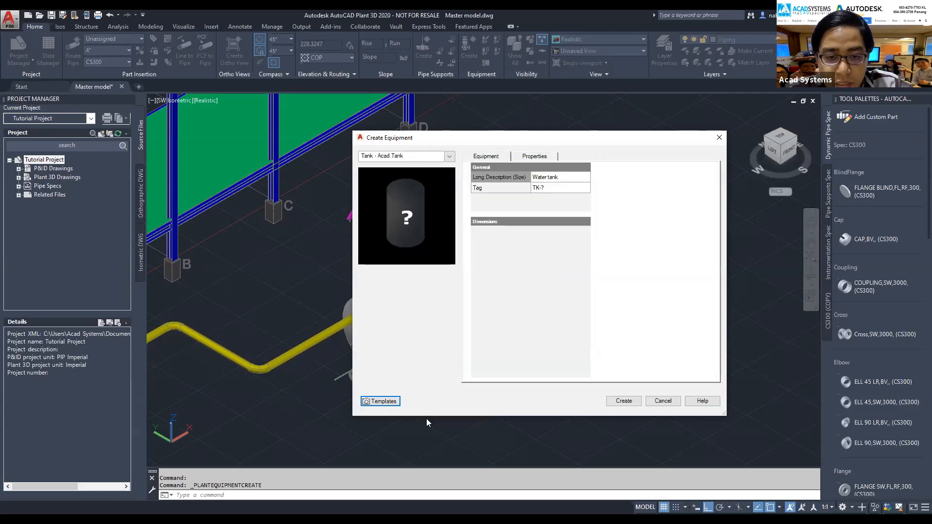
left_click(623, 401)
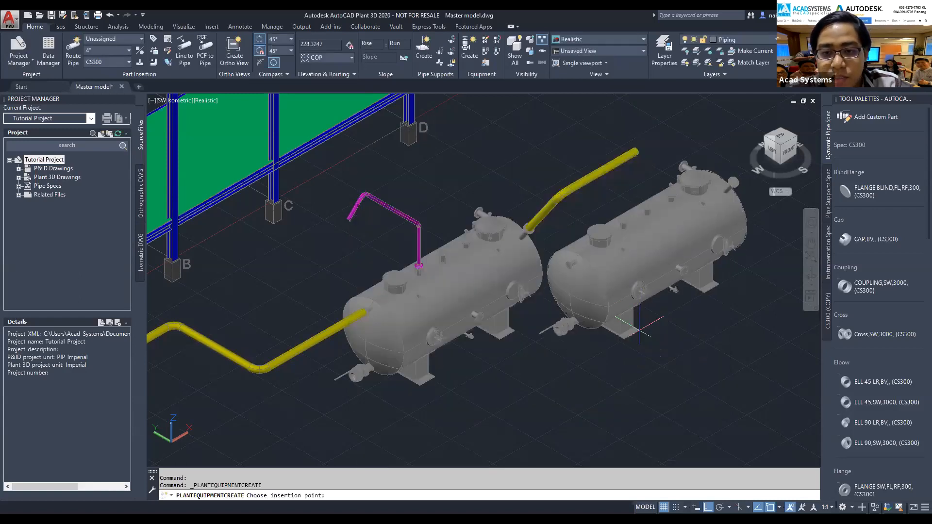
scroll(638, 329, "up", 2)
scroll(641, 315, "down", 4)
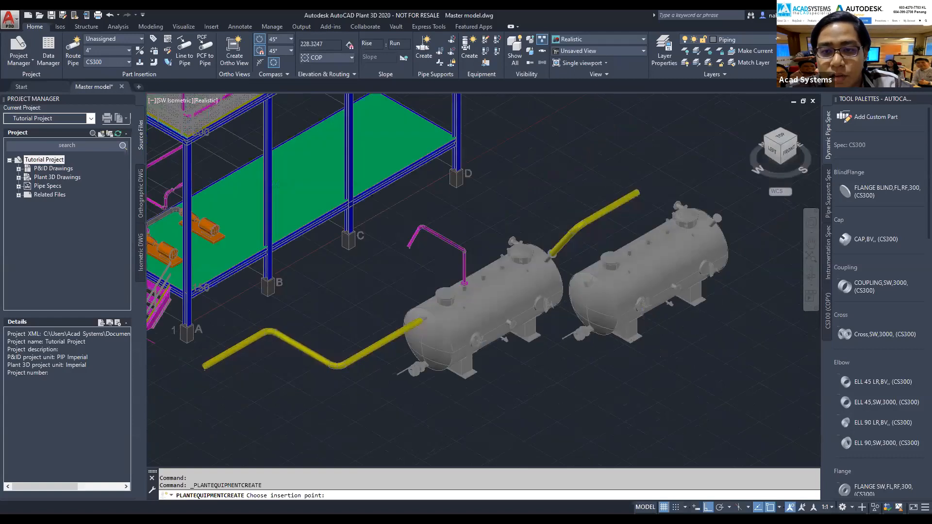
scroll(640, 337, "down", 3)
left_click(652, 235)
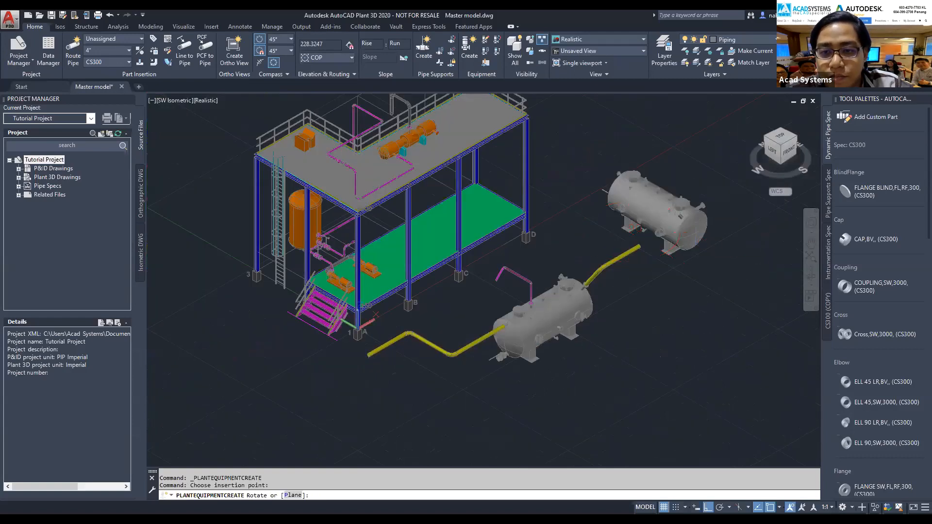
key("Escape")
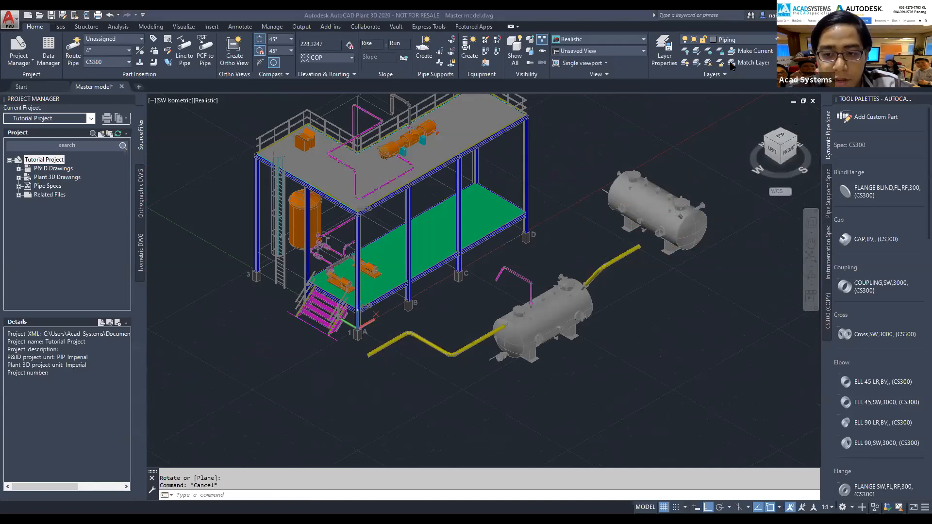
Switch to Inventor and bring up the valve part Part1.ipt.
key("alt+Tab")
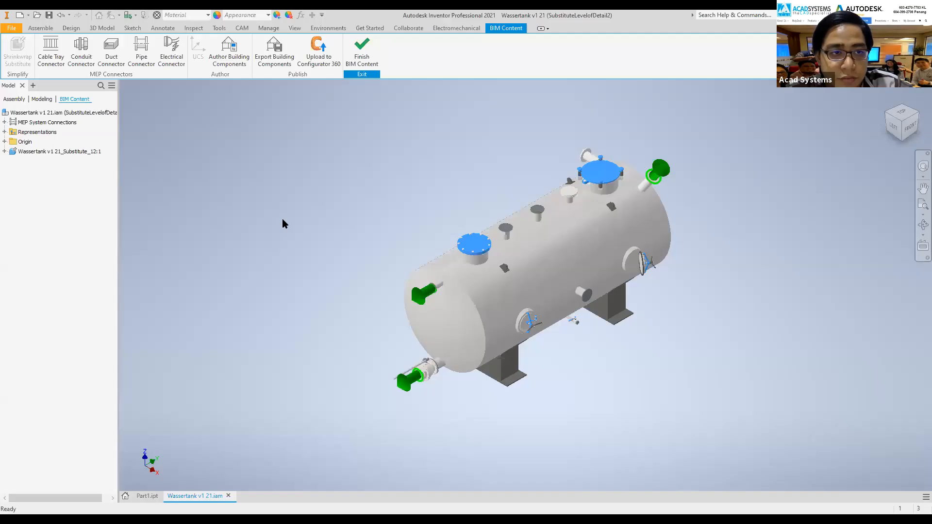
left_click(147, 495)
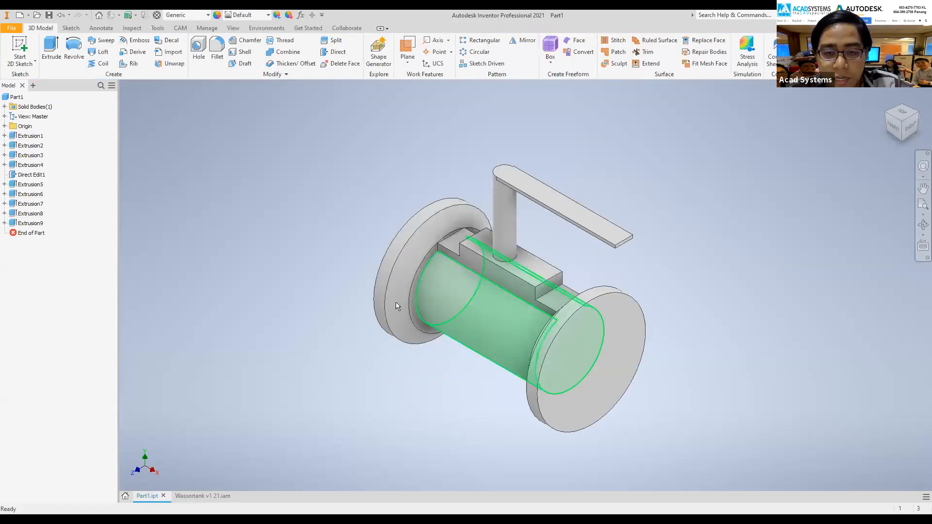
scroll(347, 302, "down", 3)
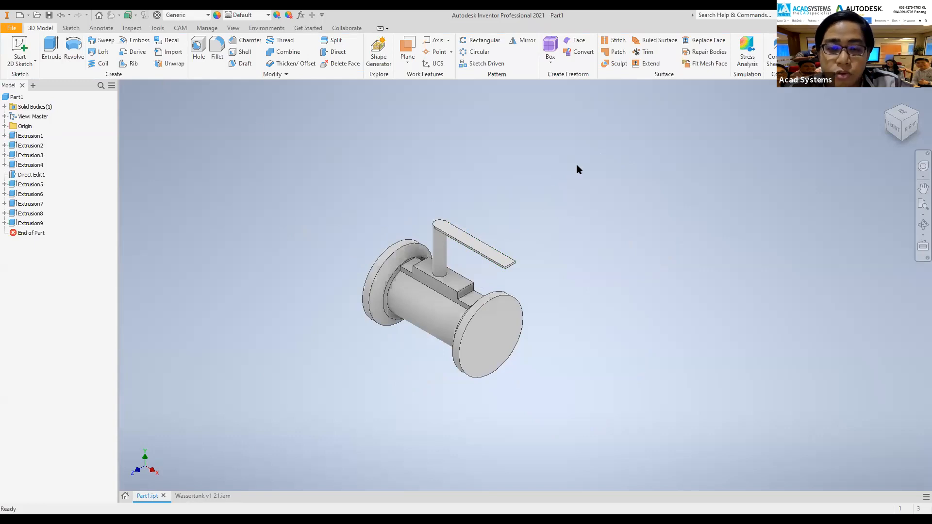
left_click(11, 28)
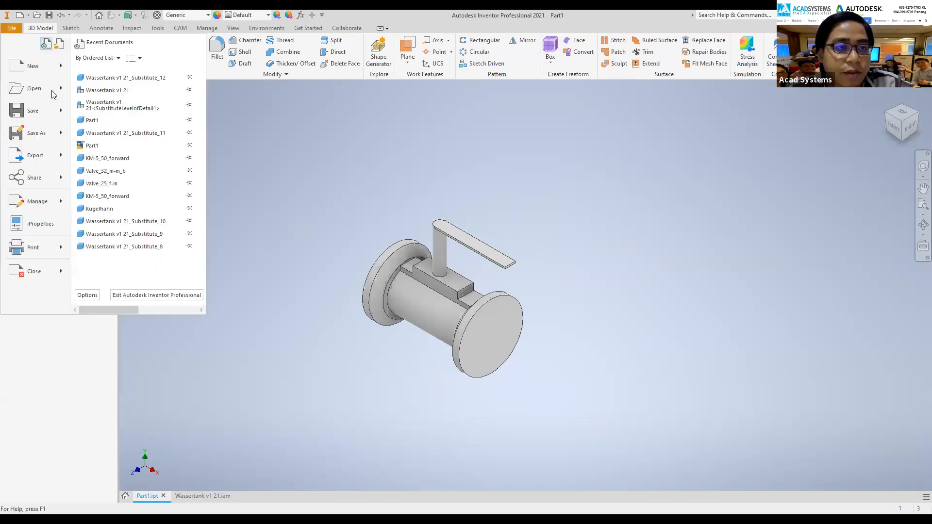
left_click(56, 142)
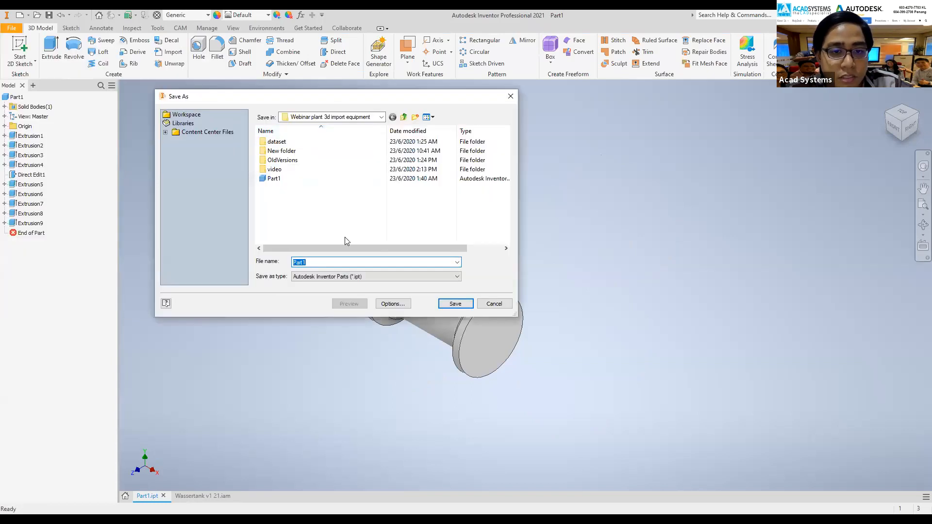
left_click(354, 279)
left_click(353, 280)
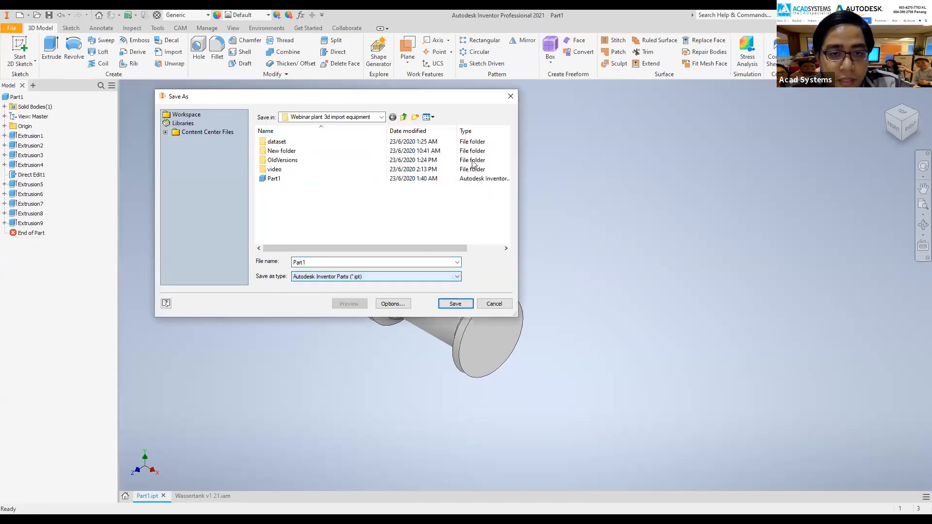
left_click(511, 96)
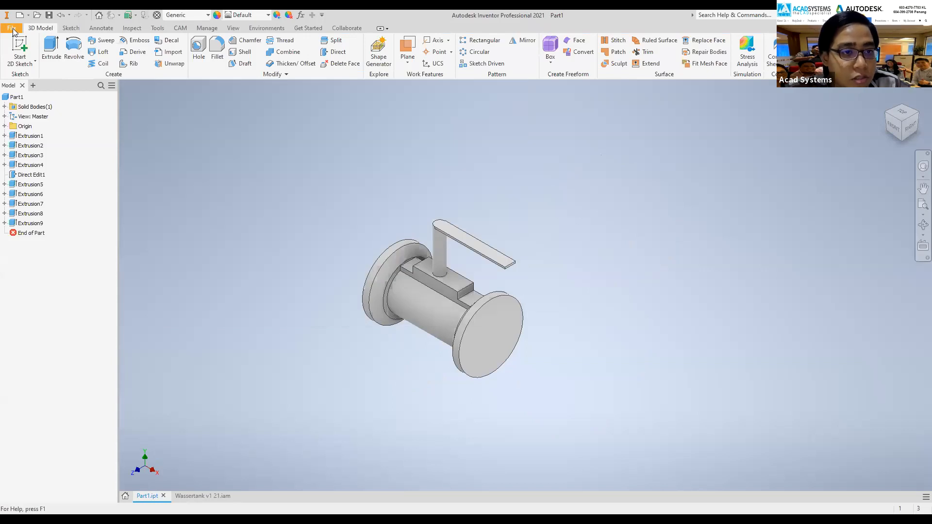
Save a copy of the valve part as an AutoCAD DWG file named handvalve in the Webinar plant 3d import equipment folder.
left_click(13, 30)
mouse_move(63, 135)
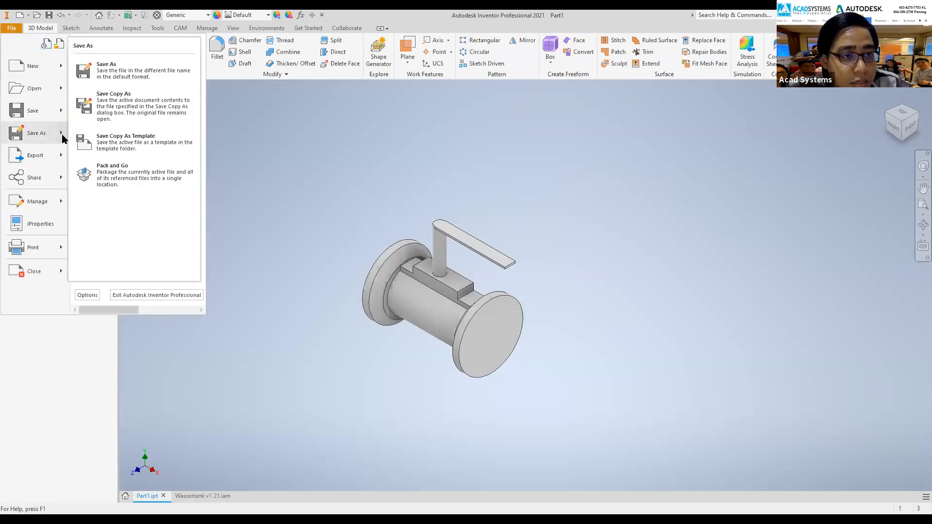
left_click(138, 111)
left_click(362, 276)
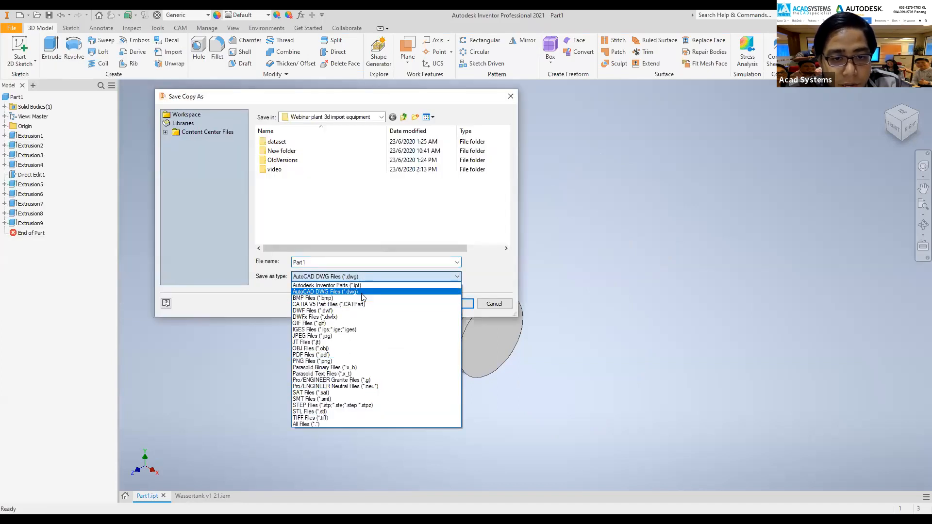
left_click(361, 292)
left_click_drag(329, 263, 273, 262)
type("handvalve")
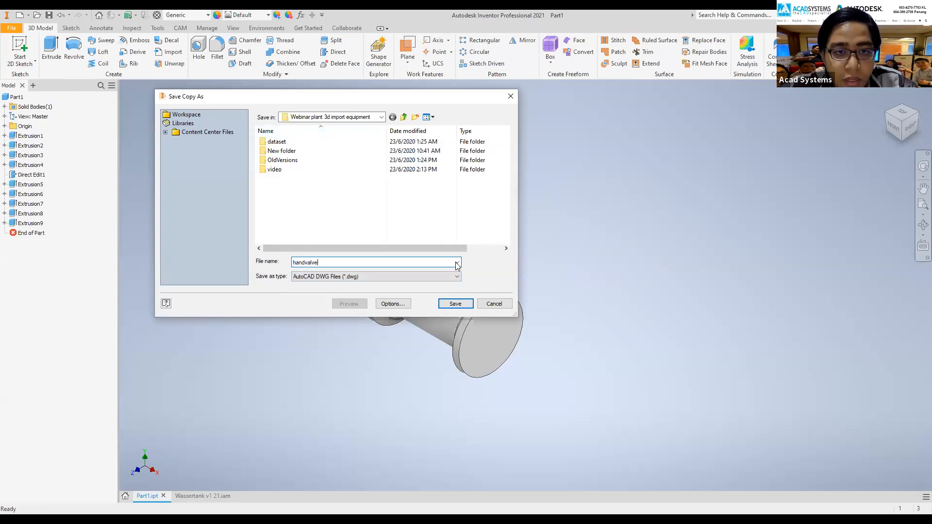
left_click(452, 305)
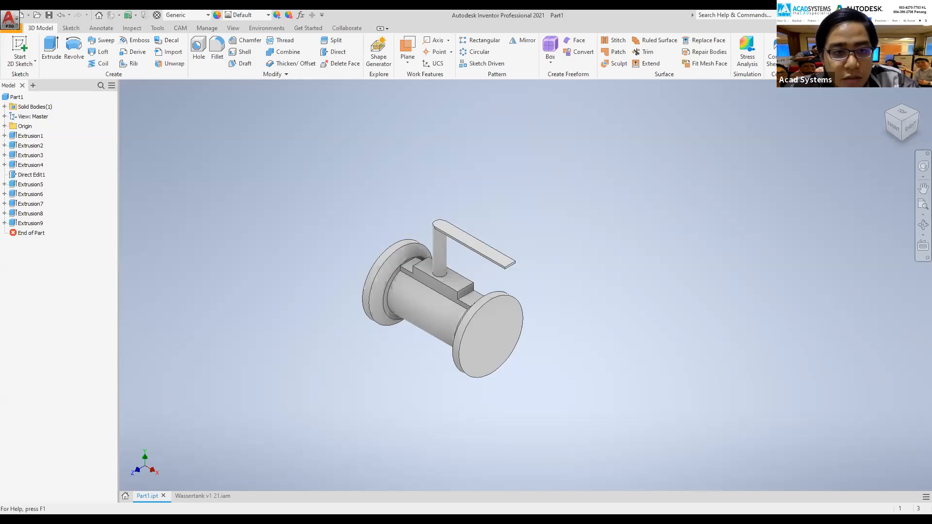
Switch to AutoCAD Plant 3D, open the handvalve drawing, and expand the project's Plant 3D Drawings folder.
key("alt+Tab")
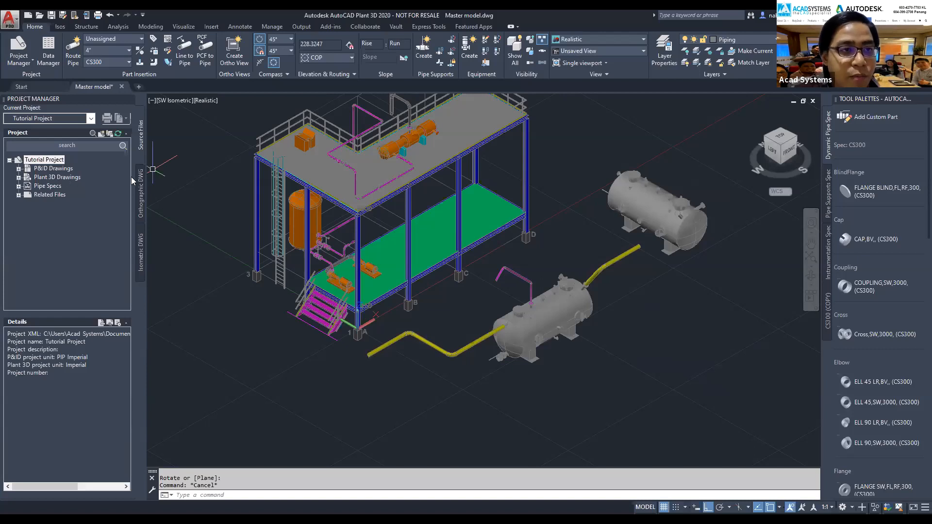
left_click(39, 16)
left_click(399, 225)
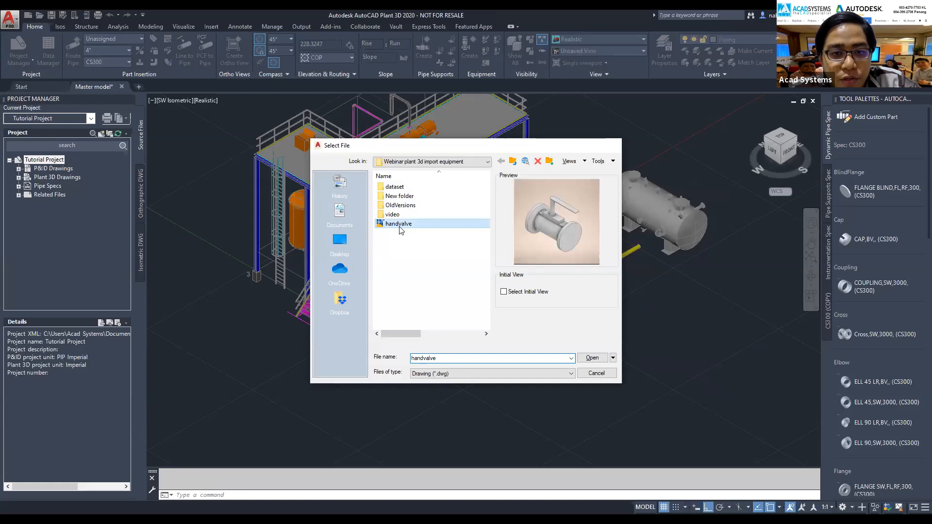
double_click(399, 226)
scroll(467, 178, "up", 2)
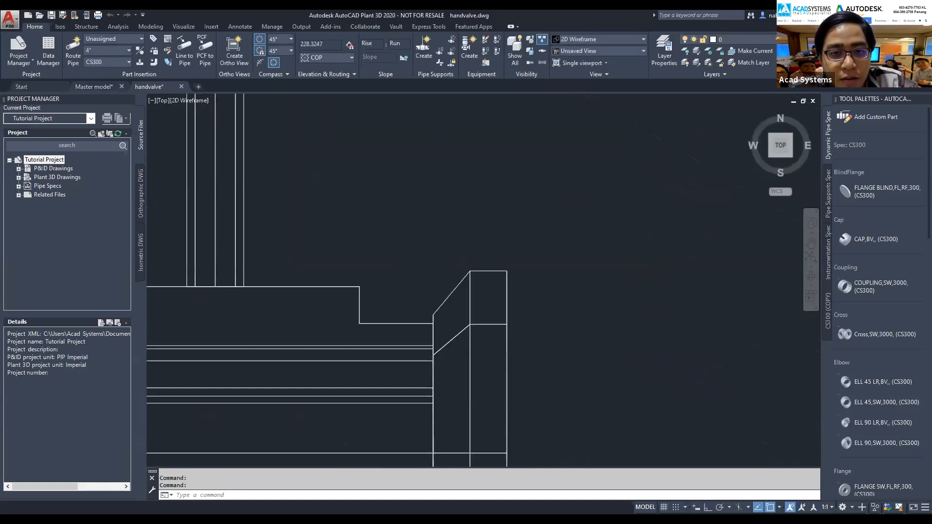
scroll(466, 177, "down", 4)
left_click(27, 177)
left_click(18, 177)
Display the handvalve drawing in the Shaded visual style and turn the valve to the home 3D view.
left_click(250, 150)
key("Escape")
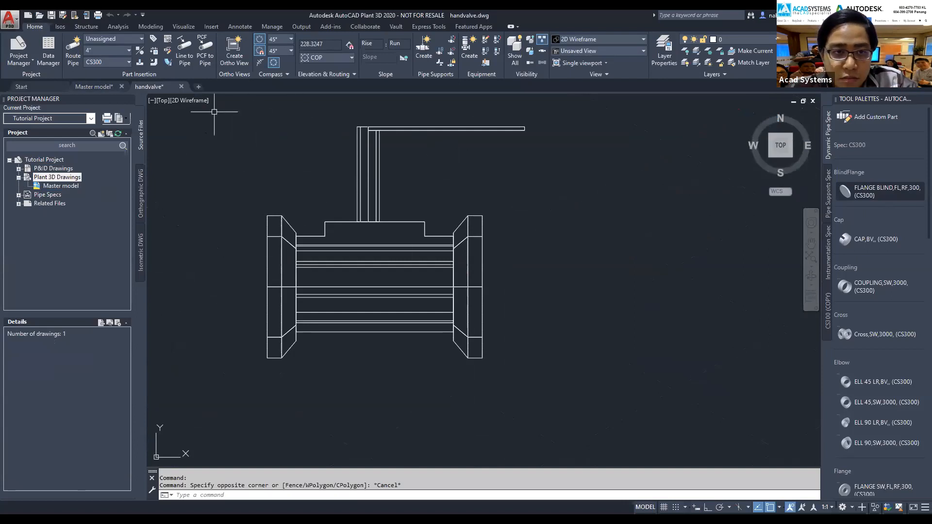
left_click(197, 101)
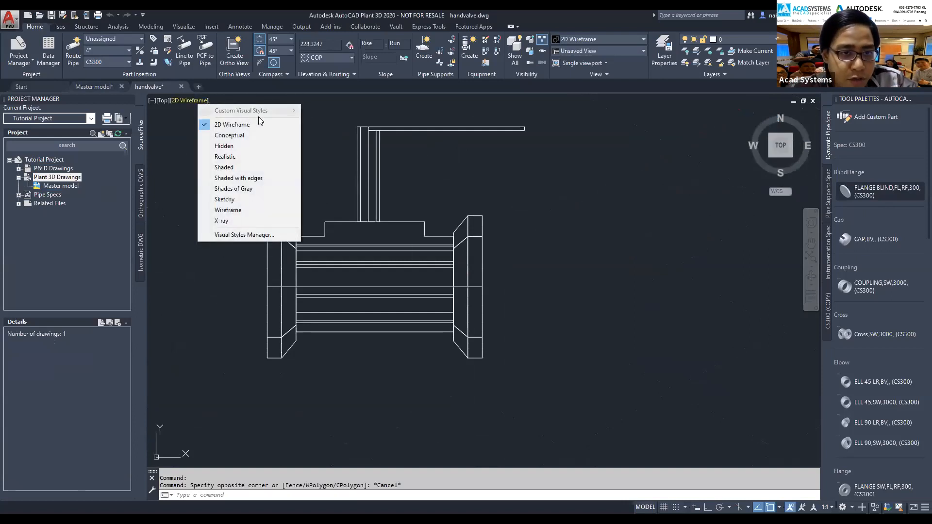
left_click(247, 164)
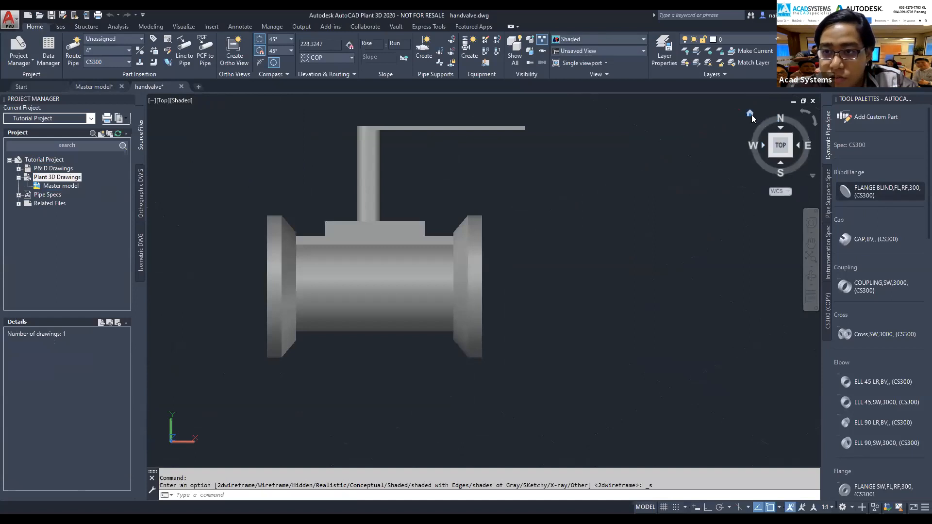
left_click(751, 115)
scroll(650, 188, "down", 2)
middle_click_drag(644, 191, 572, 188)
Define the whole valve as a block named handvalveacad, with its base point at the centre of the near flange's end face.
type("block")
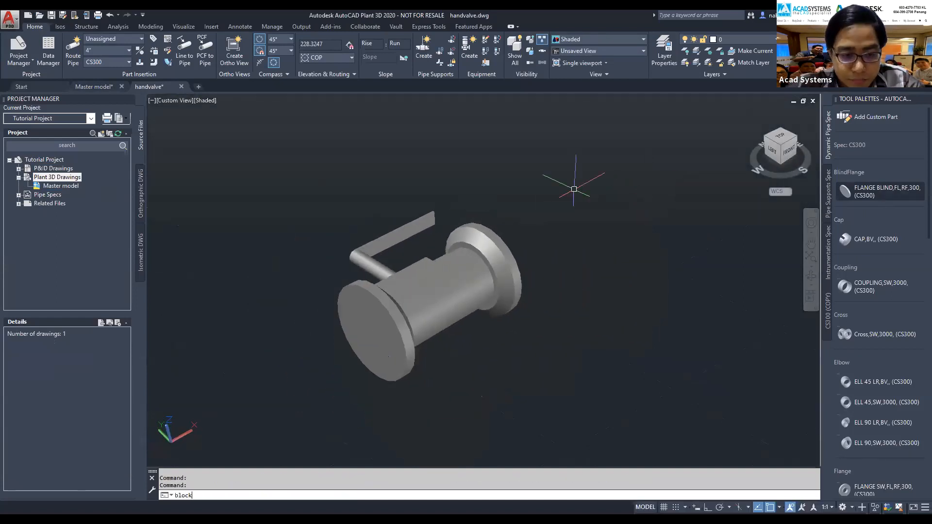
key("Return")
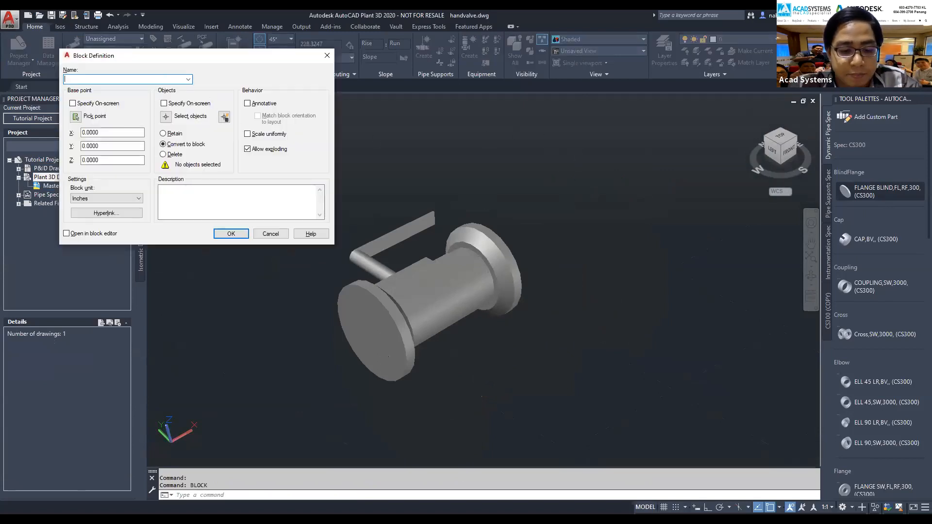
type("handvalveacad")
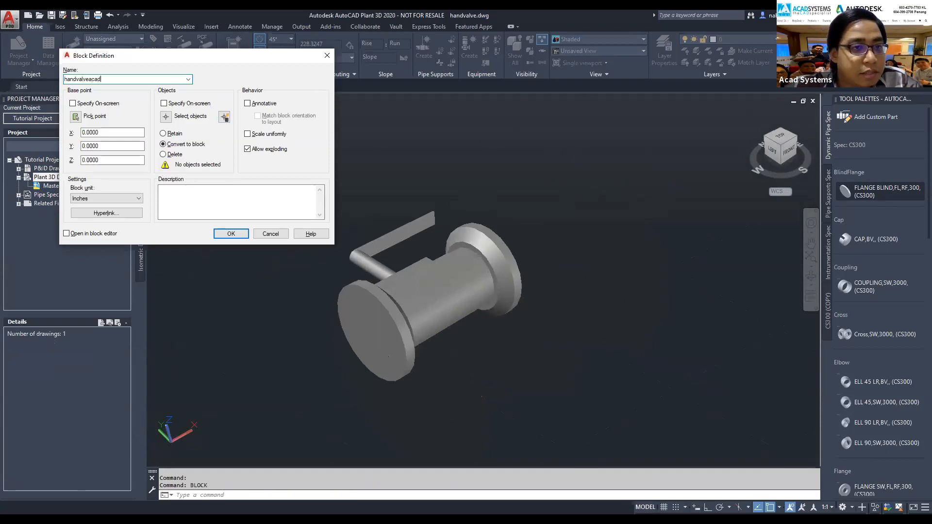
left_click(75, 117)
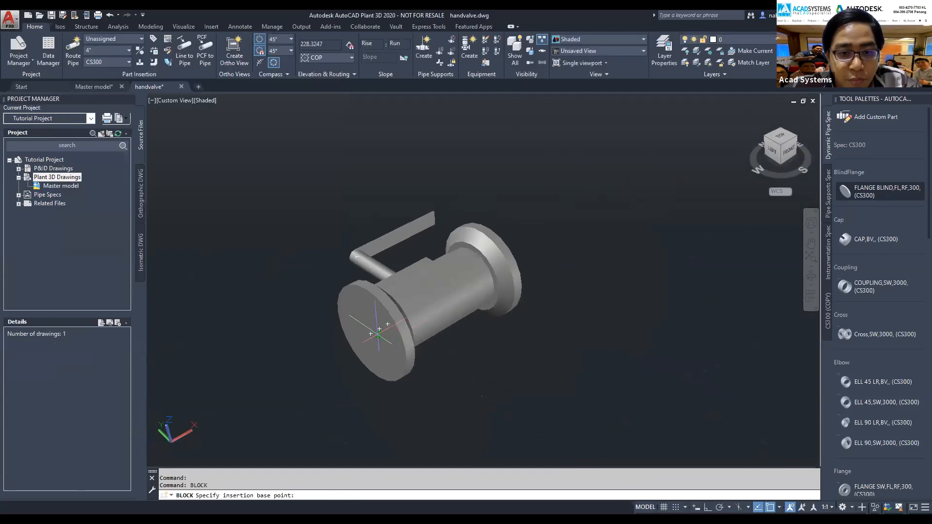
left_click(370, 333)
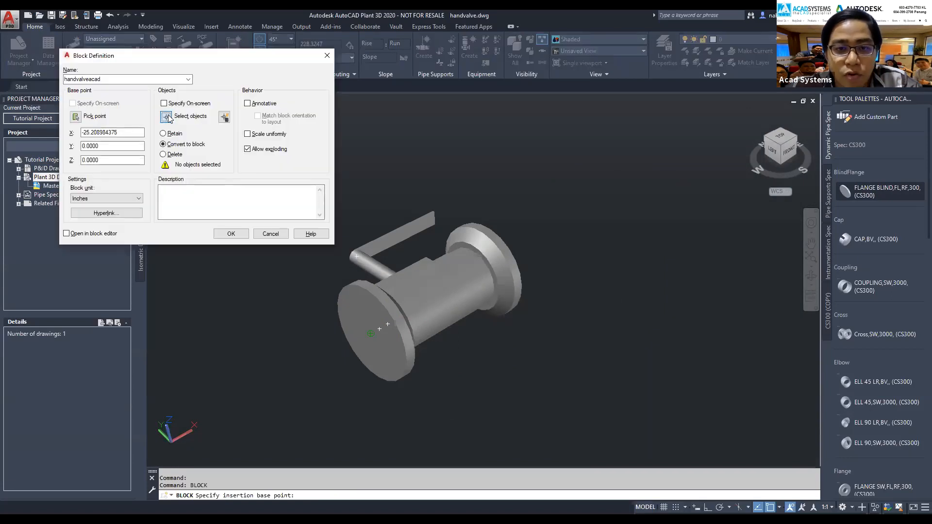
left_click(167, 116)
left_click(307, 171)
left_click(547, 393)
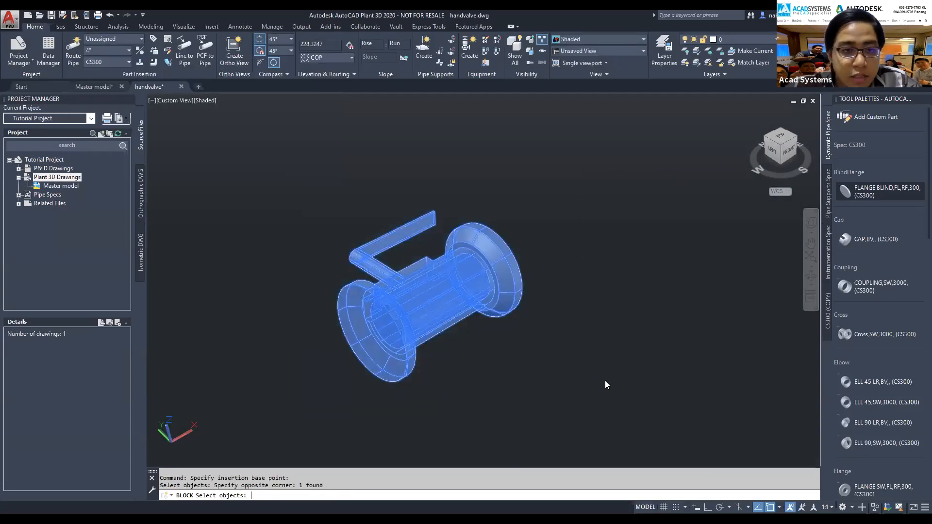
key("Return")
left_click(236, 233)
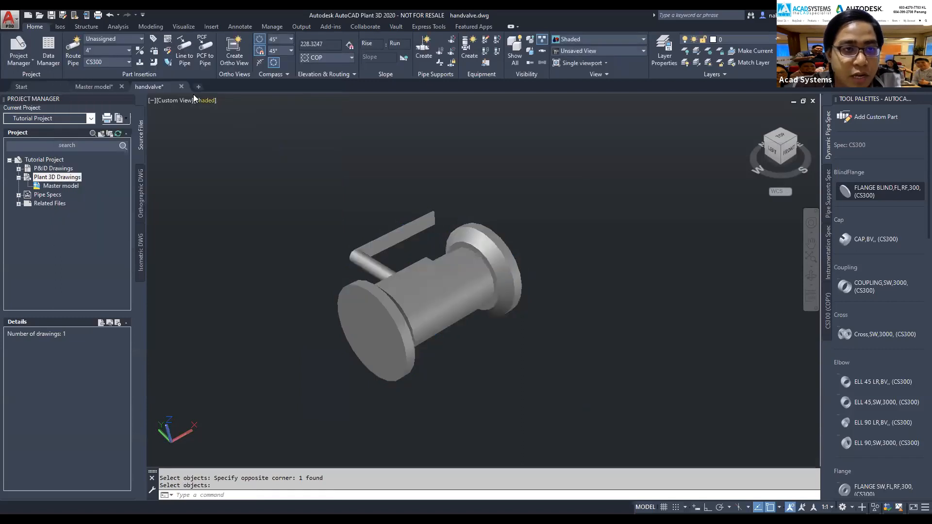
Bring up the Master model drawing and insert the recent handvalveacad block in the open area beside the piped tank.
left_click(210, 27)
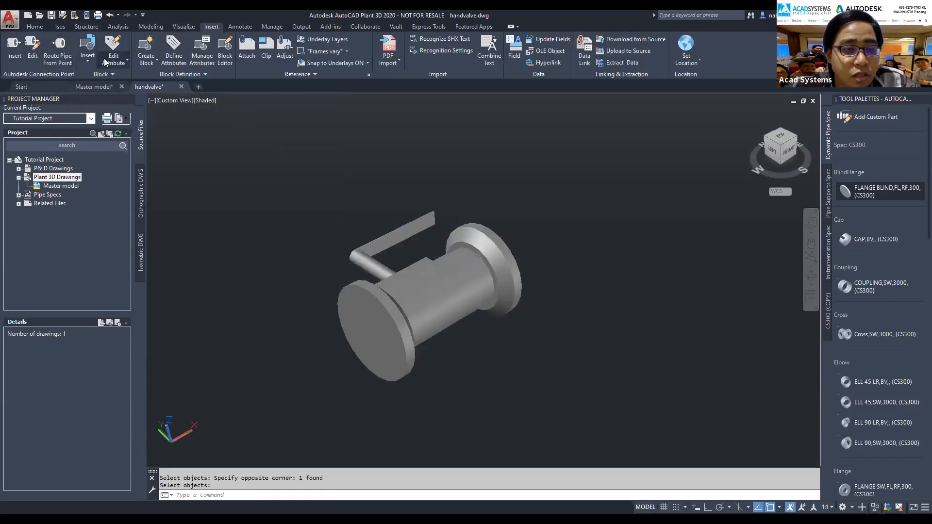
left_click(87, 65)
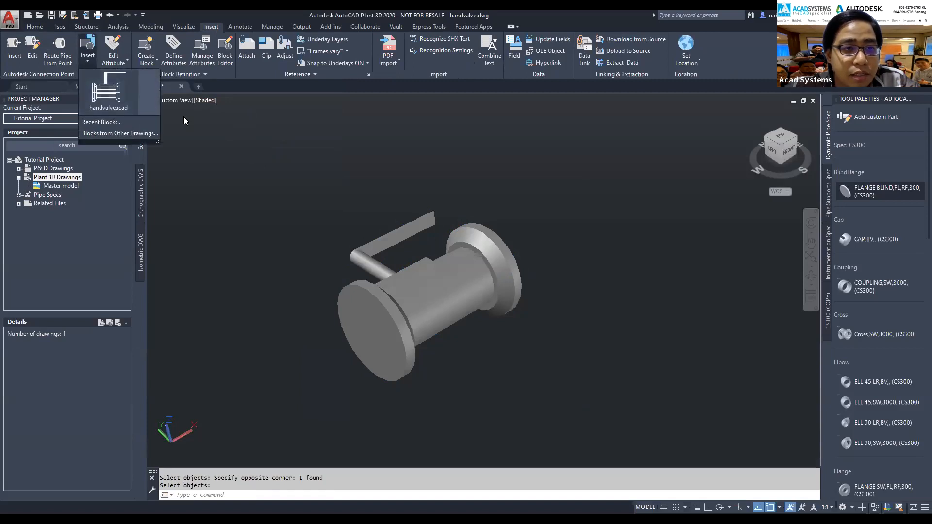
key("Escape")
double_click(61, 186)
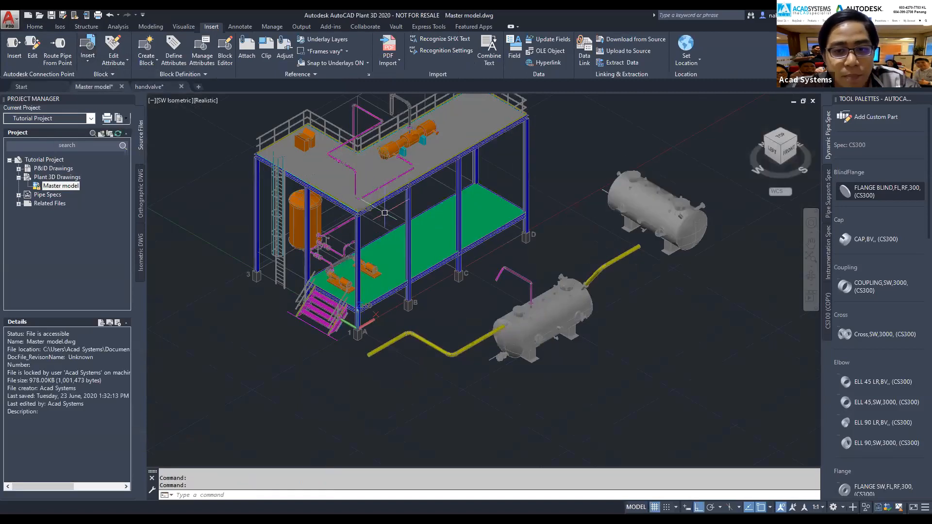
scroll(588, 430, "up", 2)
scroll(589, 429, "down", 4)
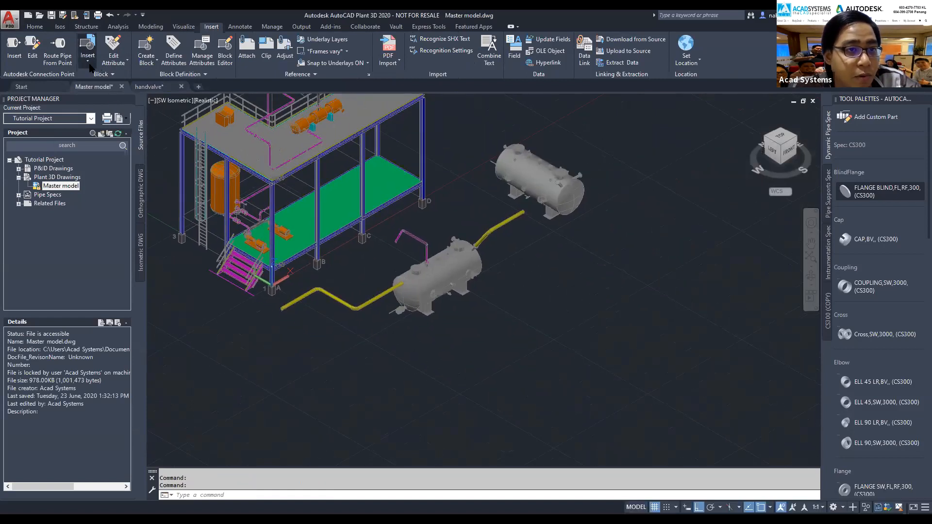
left_click(86, 61)
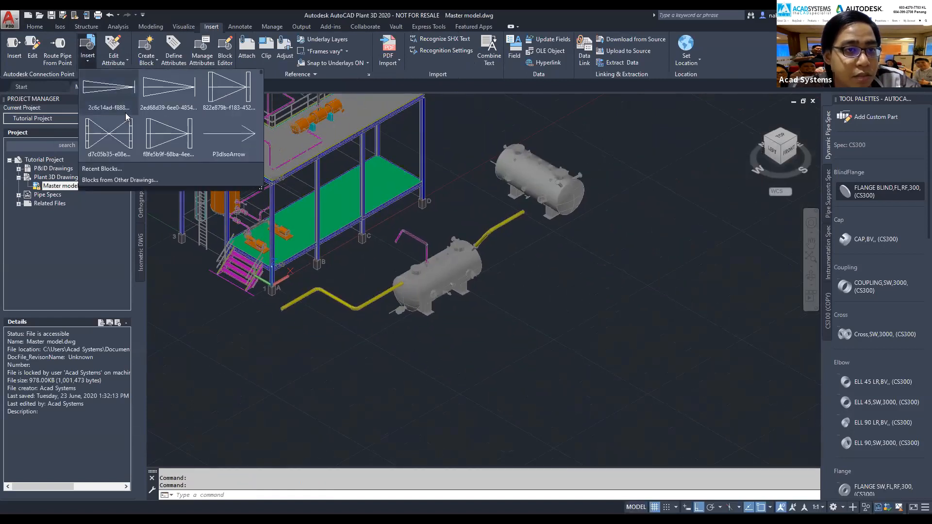
left_click(102, 168)
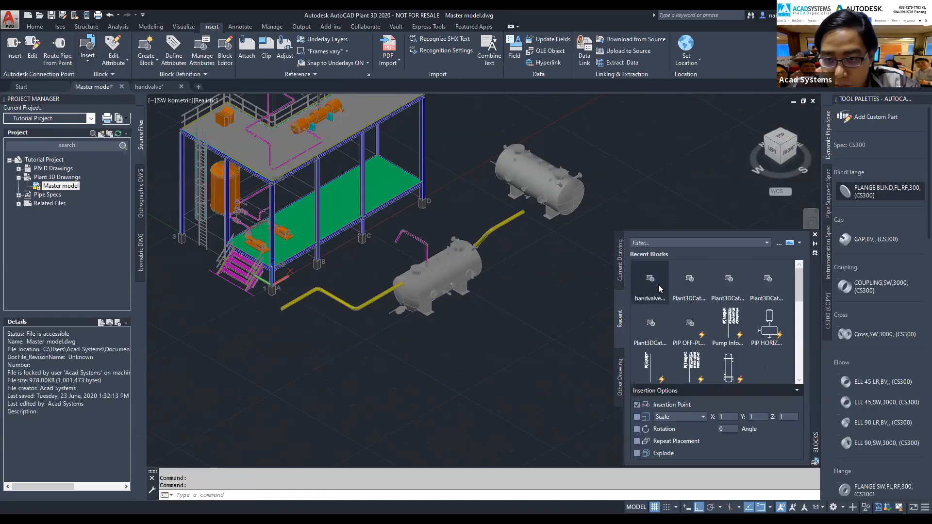
left_click(652, 284)
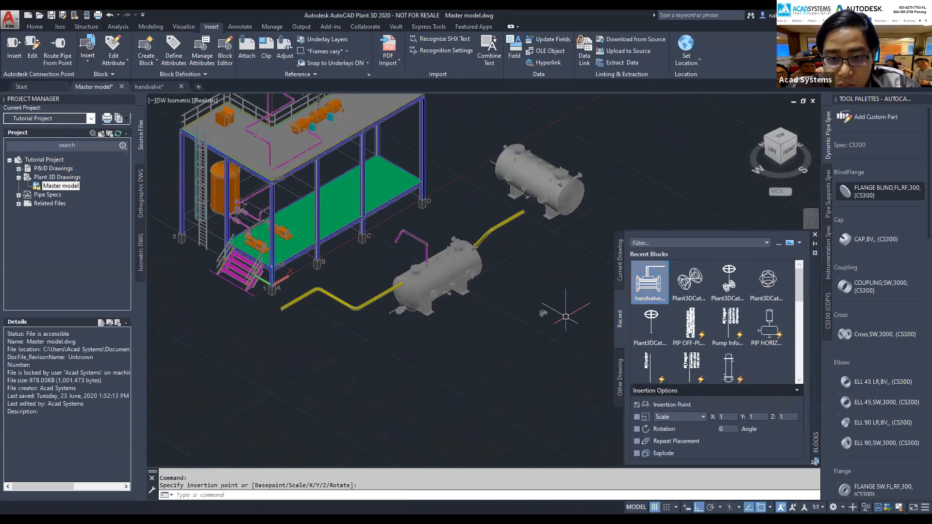
scroll(568, 318, "up", 3)
key("Escape")
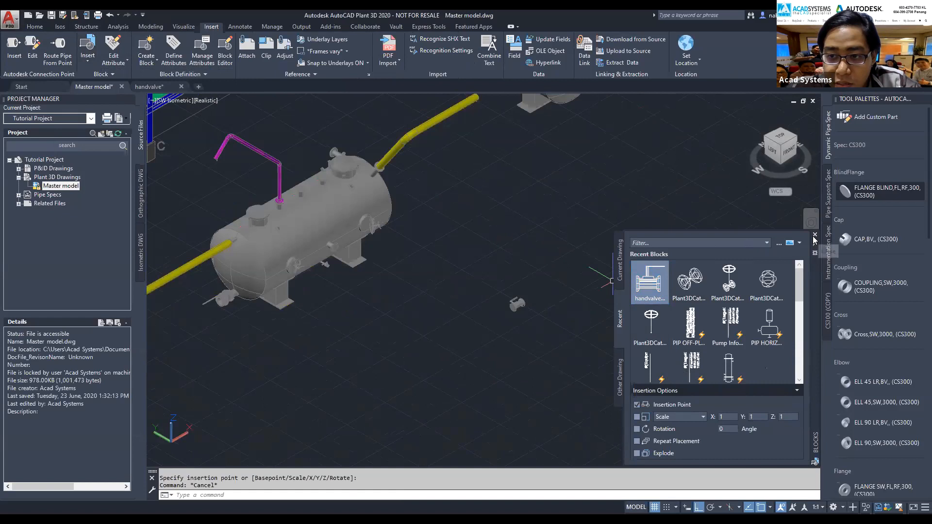
left_click(814, 235)
Move the inserted valve block, with Ortho turned off, to the open area in front of the yellow pipe's bend.
left_click(517, 303)
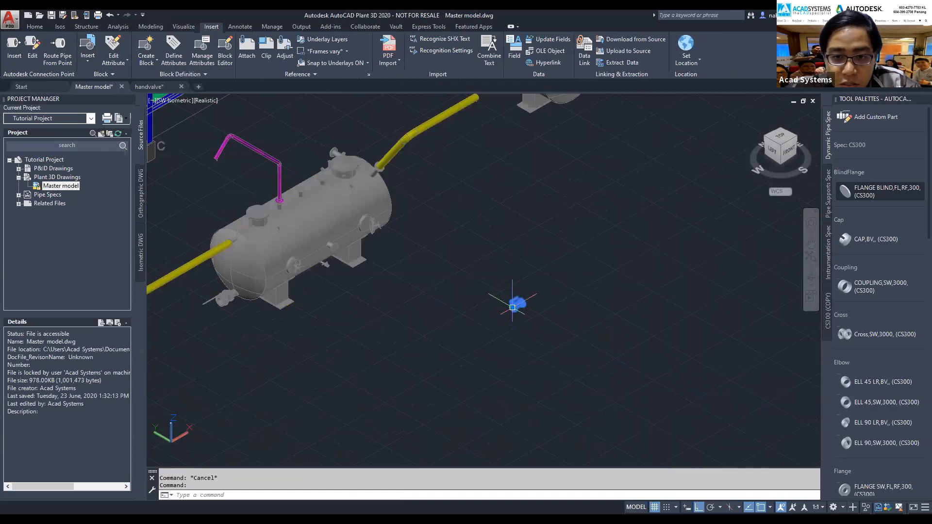
left_click(514, 306)
middle_click_drag(322, 339, 495, 271)
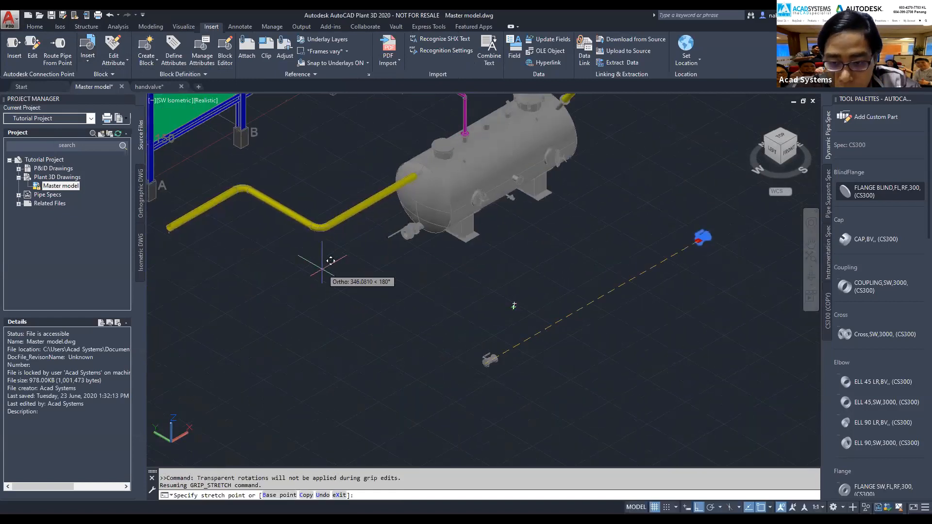
left_click(697, 507)
left_click(312, 284)
key("Escape")
scroll(274, 301, "up", 4)
scroll(349, 286, "down", 3)
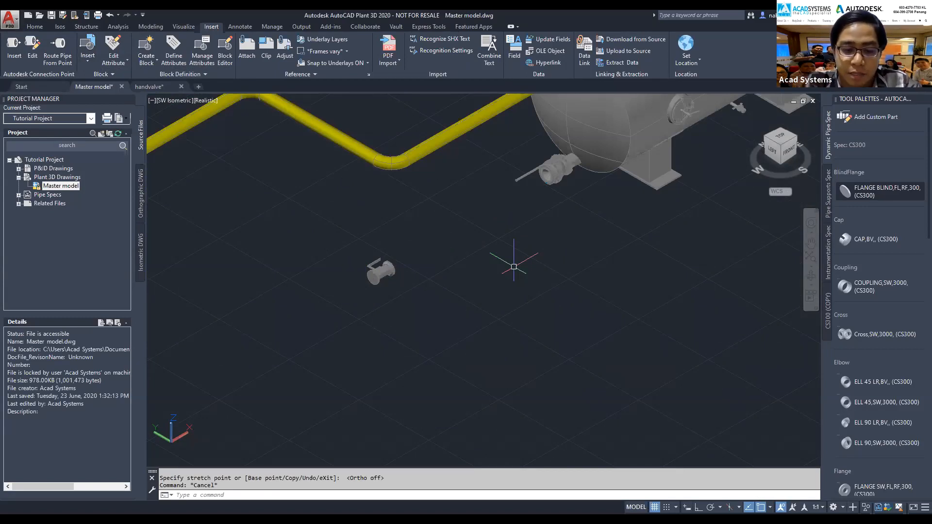
Run PLANTPARTCONVERT on the valve block and add a port at the near flange's face centre, pointing outward along the valve axis.
type("plant")
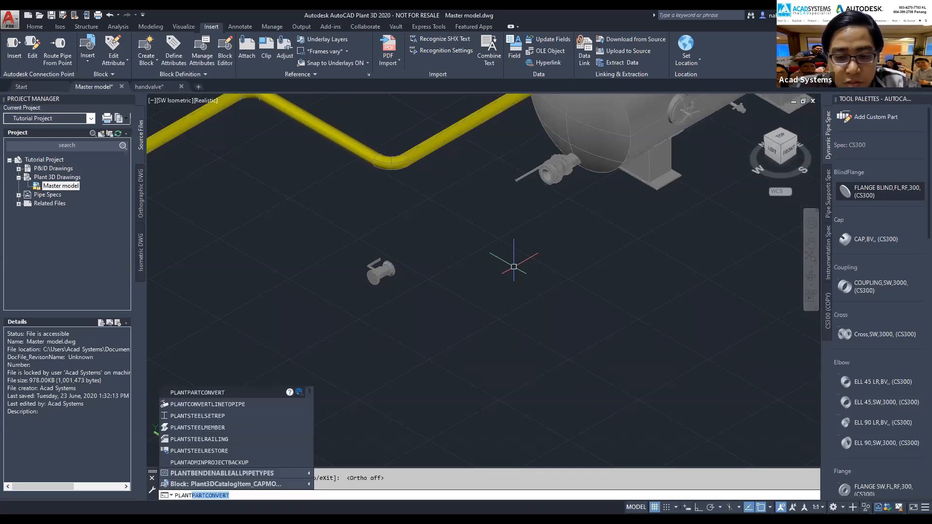
key("Return")
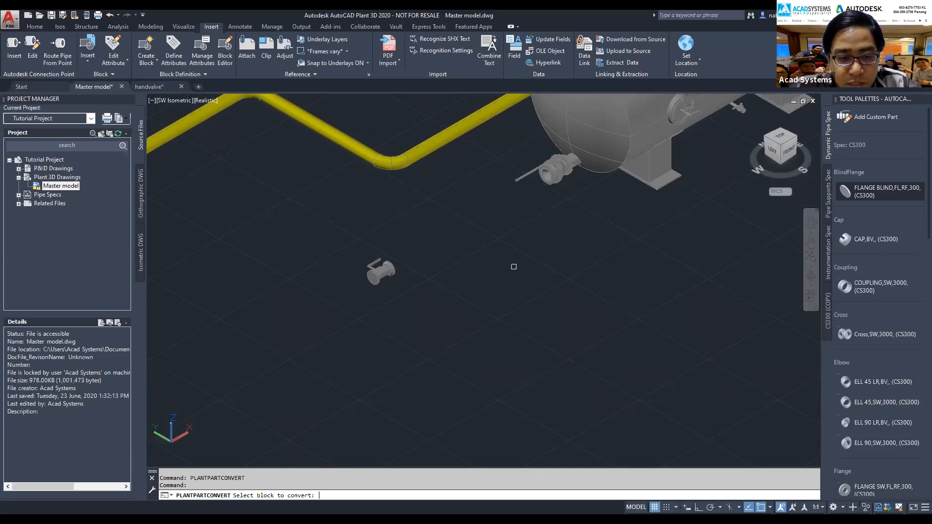
left_click(383, 270)
left_click(328, 491)
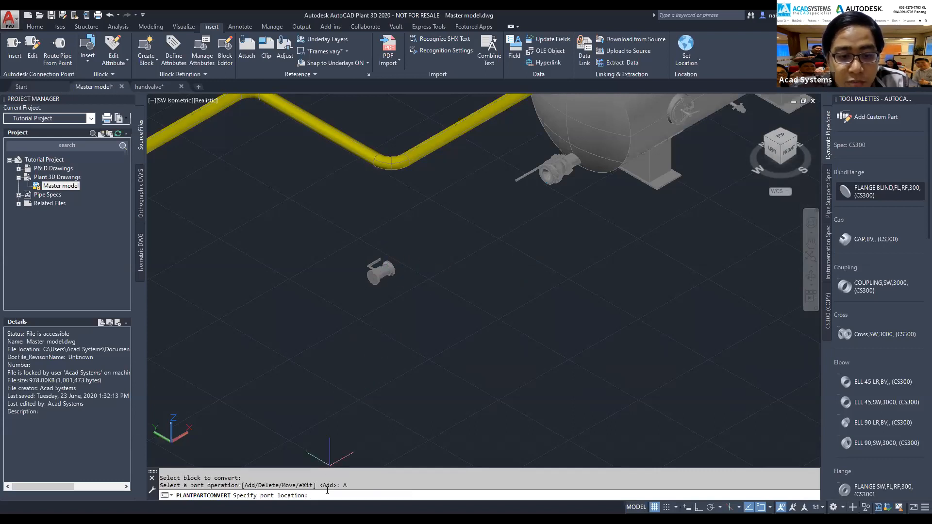
scroll(372, 273, "up", 2)
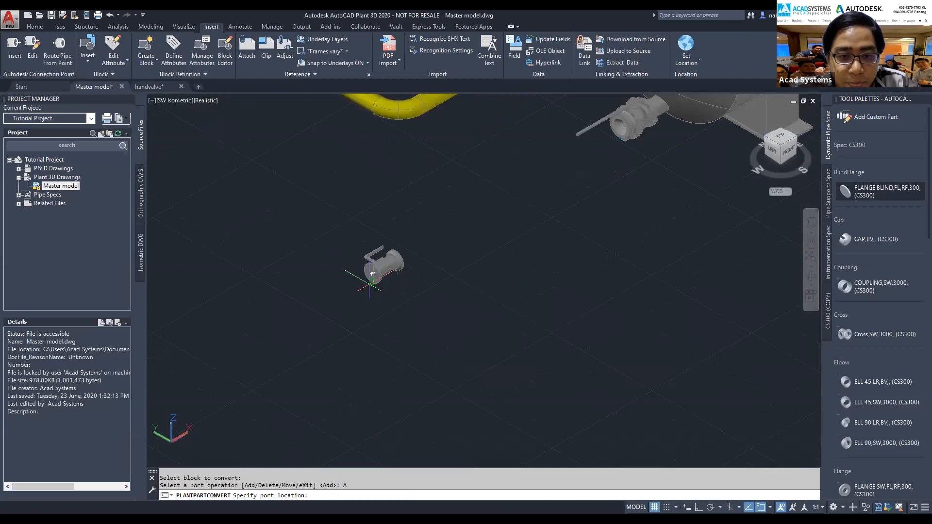
scroll(373, 273, "up", 1)
left_click(372, 270)
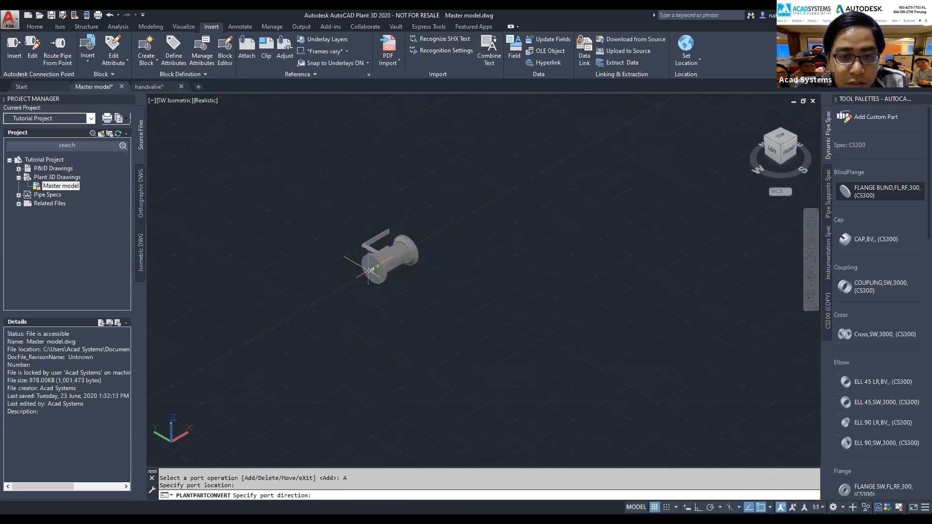
left_click(327, 295)
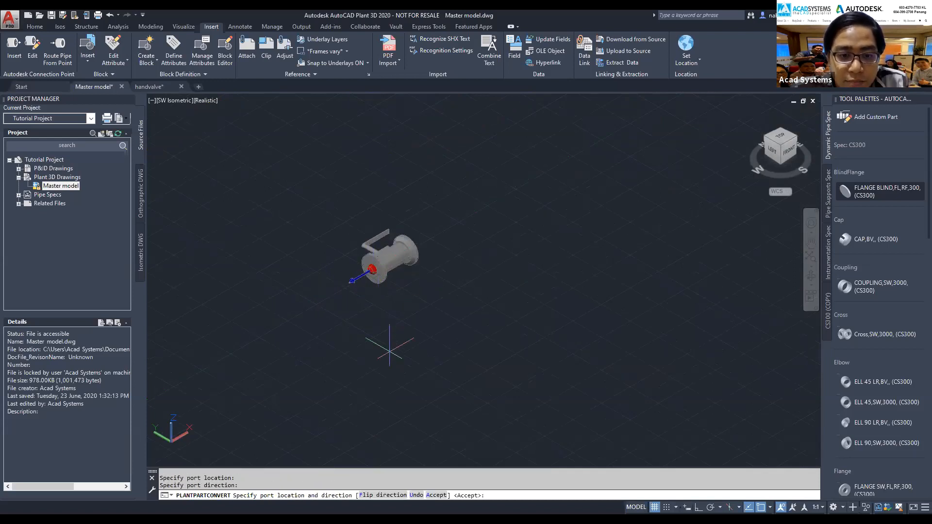
left_click(382, 495)
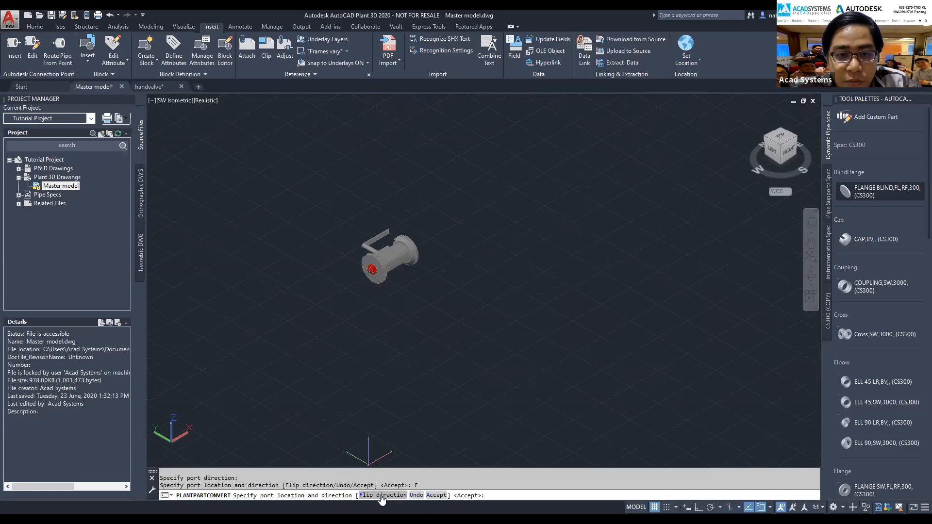
left_click(435, 495)
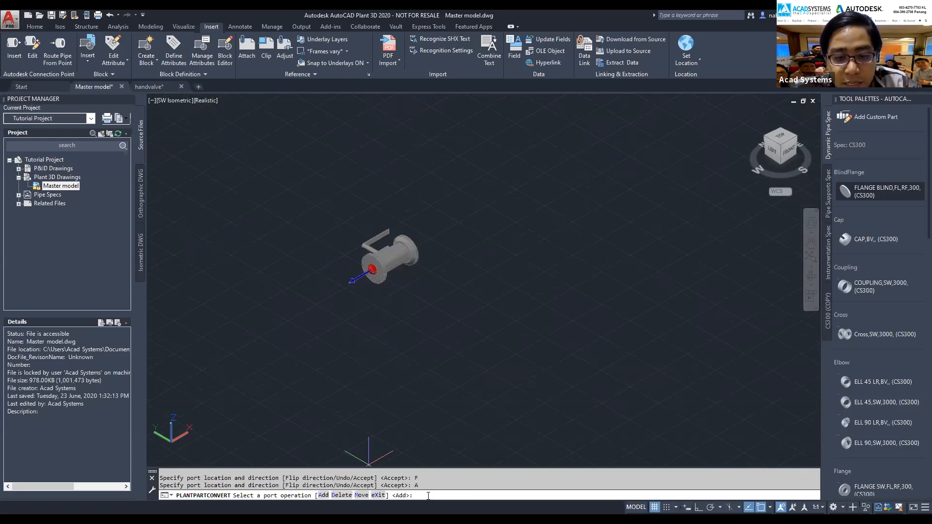
Add a second port at the centre of the opposite flange's face, pointing outward with Ortho on, and exit the part conversion.
left_click(323, 495)
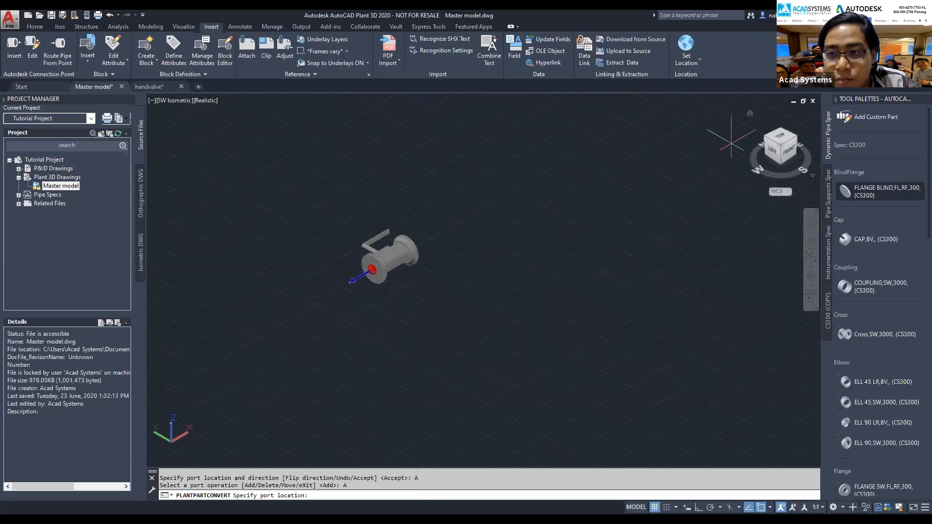
key("Escape")
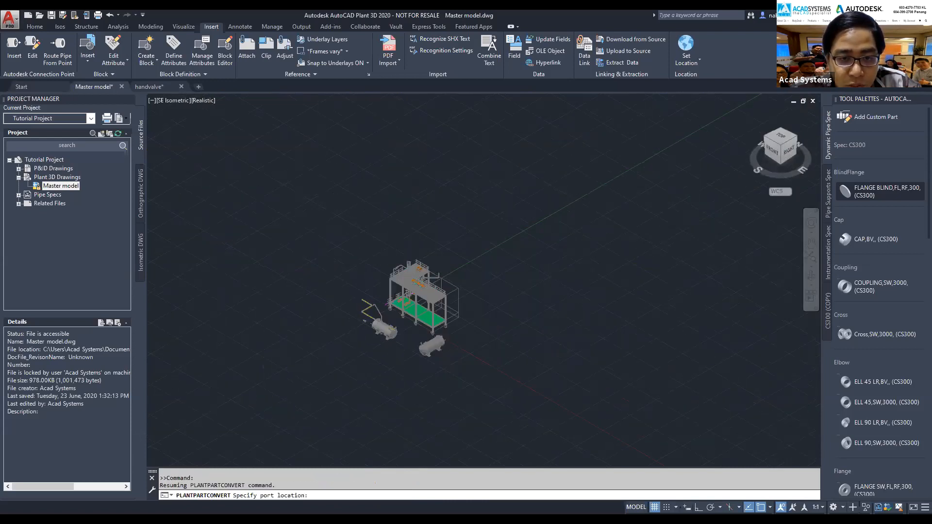
scroll(364, 321, "up", 8)
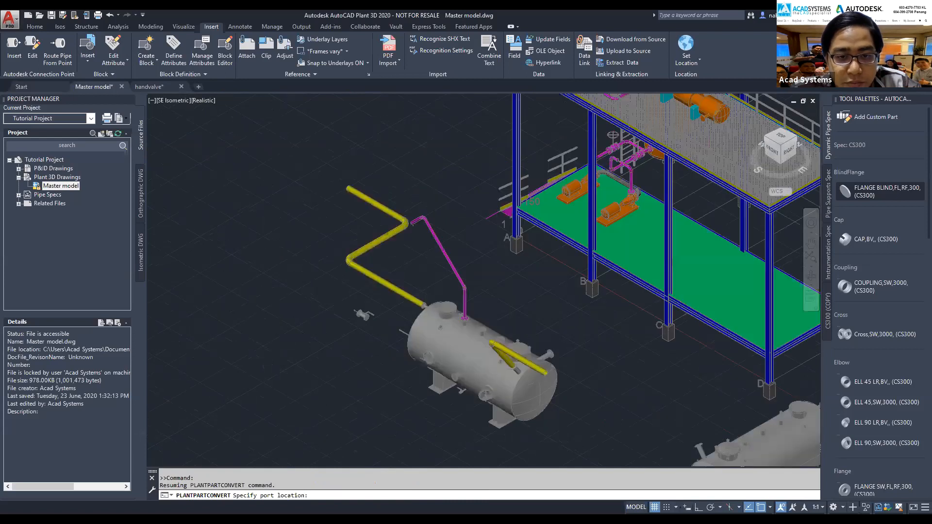
scroll(363, 310, "up", 5)
left_click(359, 283)
key("F8")
left_click(489, 329)
type("A")
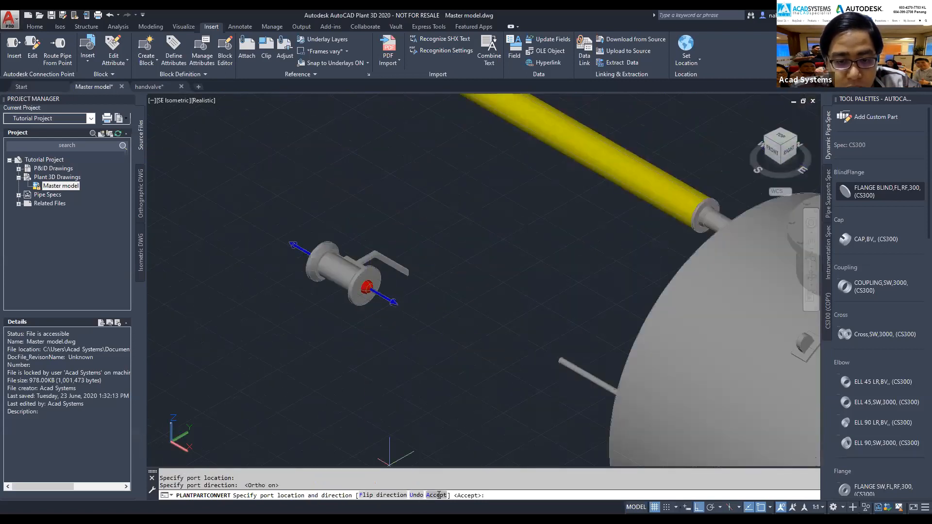
key("Return")
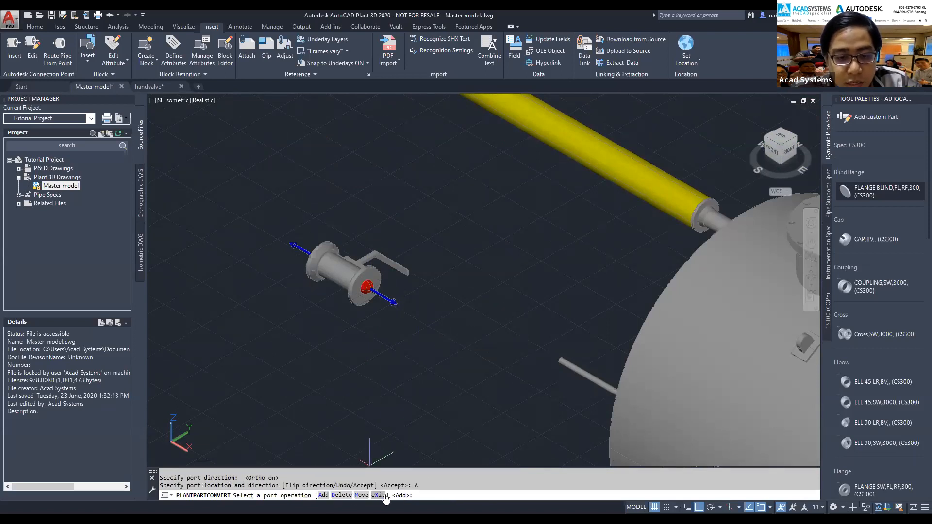
left_click(382, 495)
key("Escape")
key("Escape")
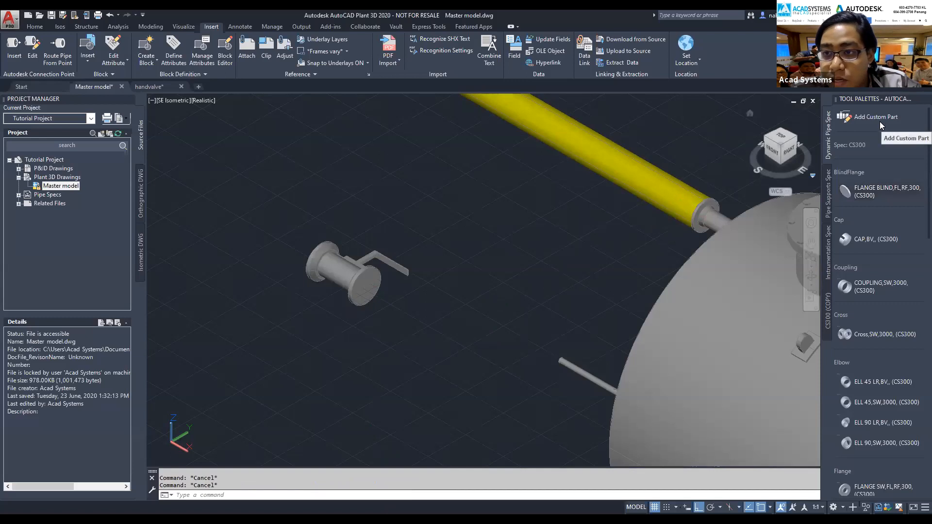
Start a custom Inline Instrument part based on an AutoCAD block and choose the converted hand valve in the model as its block.
scroll(577, 282, "up", 4)
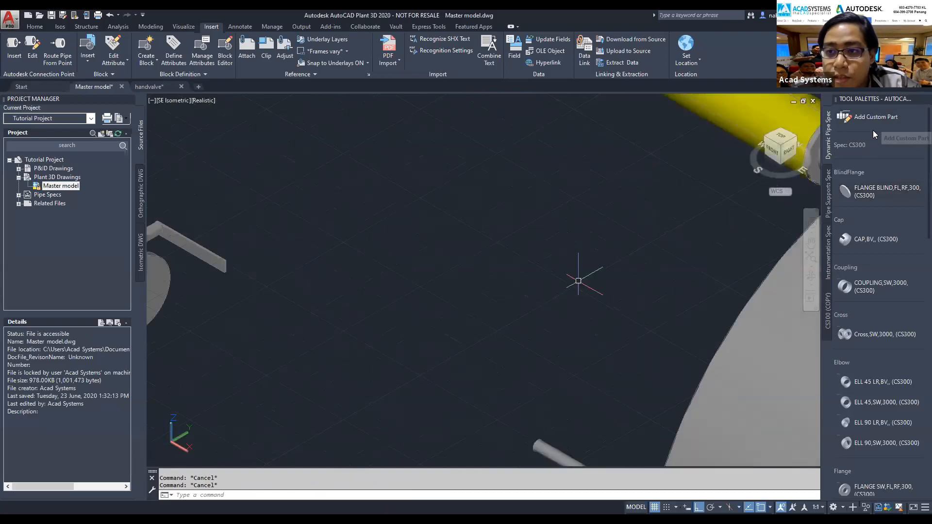
scroll(577, 282, "down", 5)
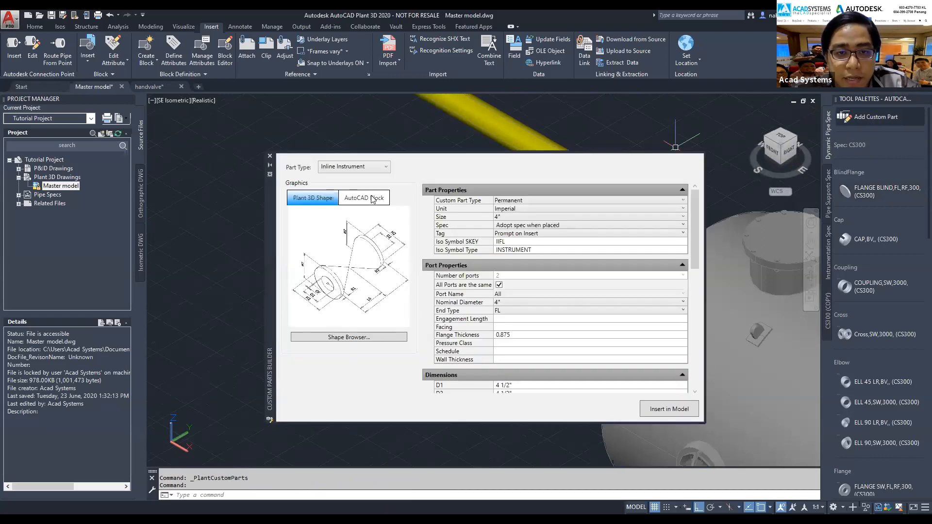
left_click(383, 205)
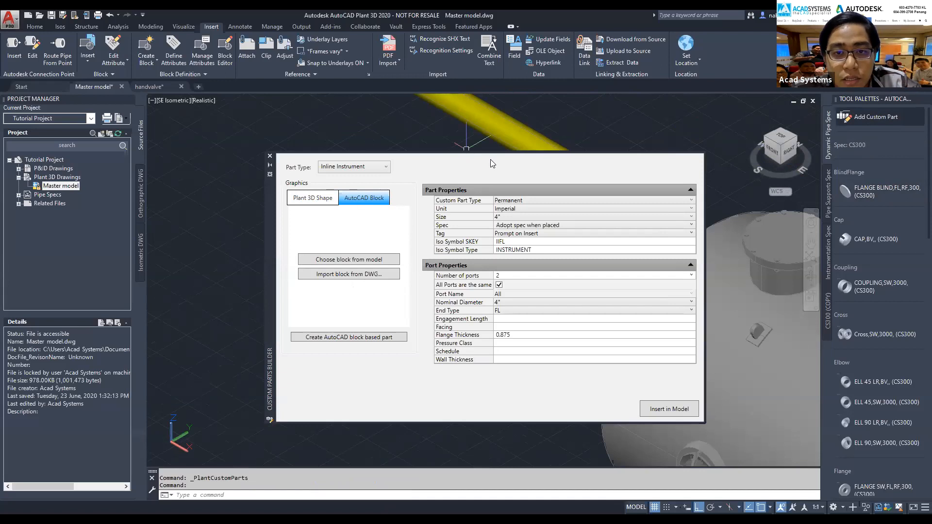
left_click_drag(270, 230, 486, 180)
left_click(578, 210)
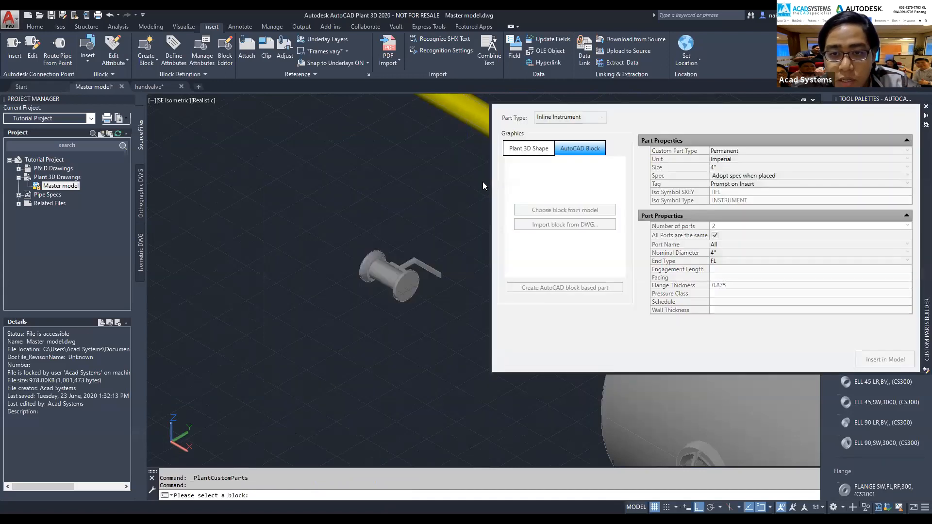
left_click(384, 276)
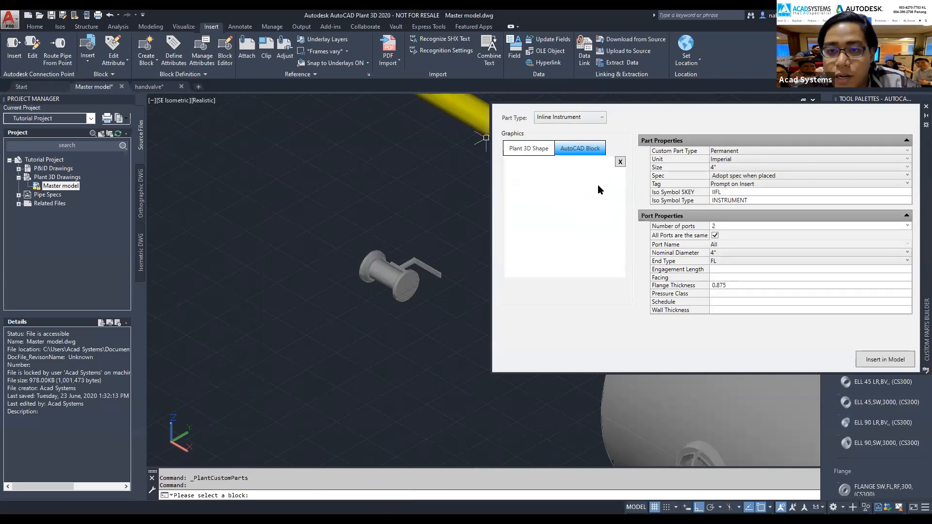
Set the custom part's size to 8", its end type to PL and its tag option to Do not Prompt on Insert.
left_click_drag(926, 183, 527, 209)
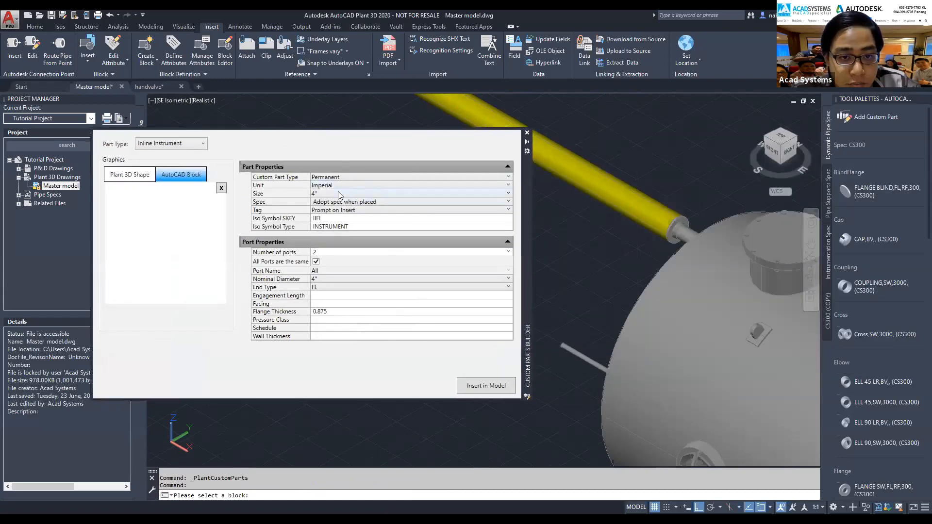
left_click(360, 194)
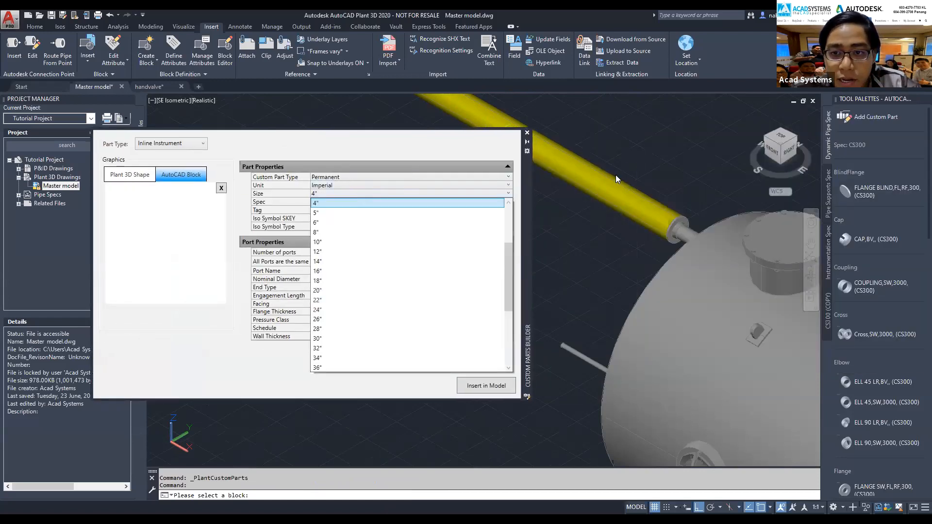
left_click(334, 232)
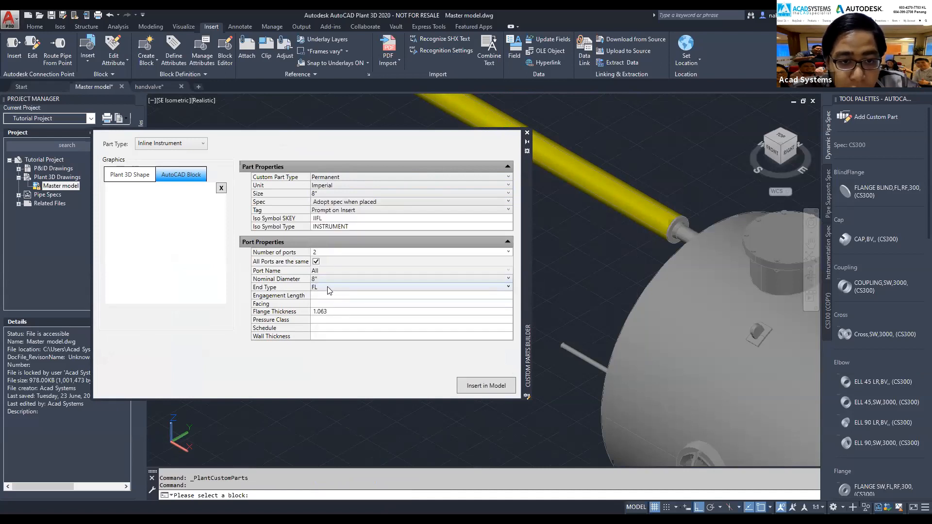
left_click(327, 287)
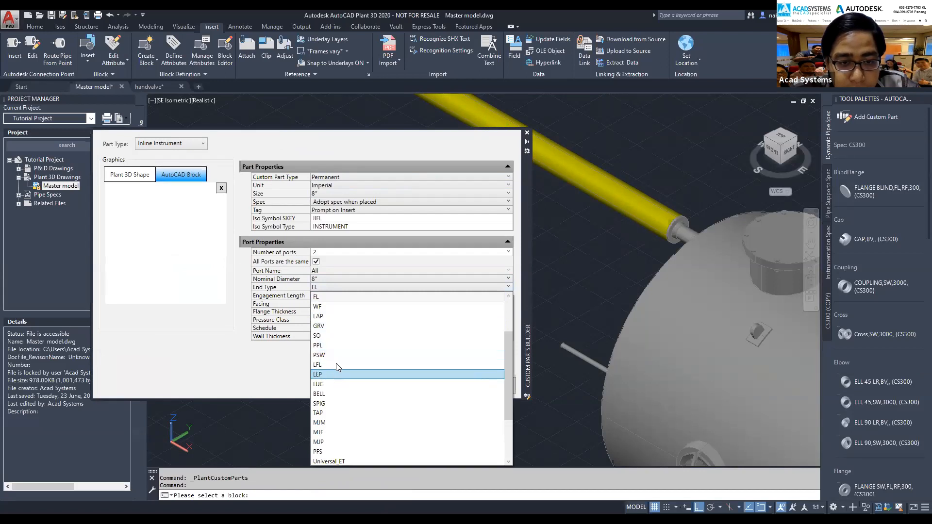
scroll(338, 362, "up", 2)
left_click(334, 307)
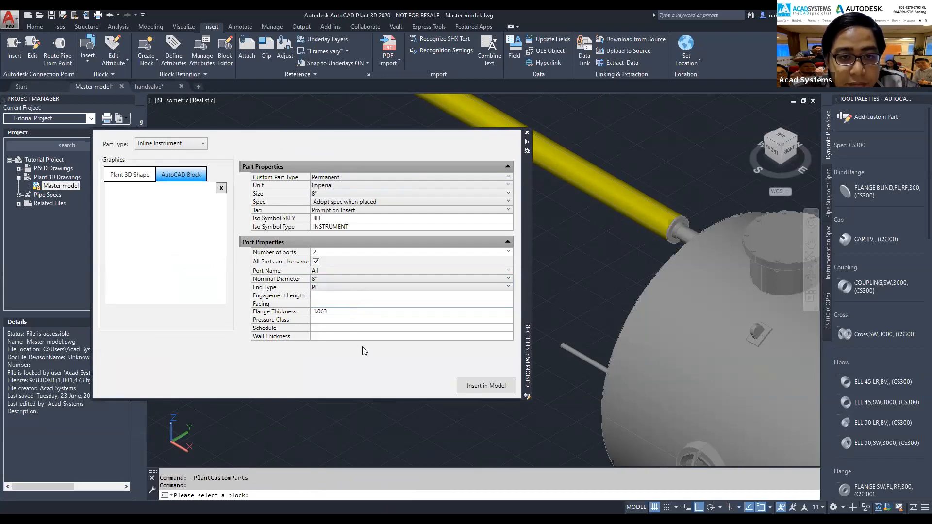
left_click(369, 214)
left_click(345, 230)
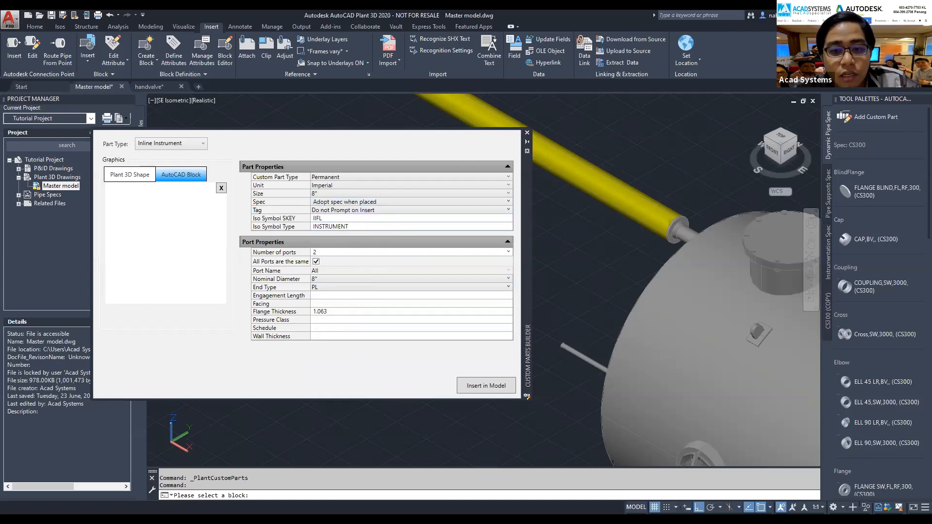
Insert the custom valve into the yellow pipe run between its bend and the tank, and close the custom parts builder.
scroll(601, 258, "up", 2)
scroll(601, 259, "down", 5)
middle_click_drag(601, 258, 679, 320)
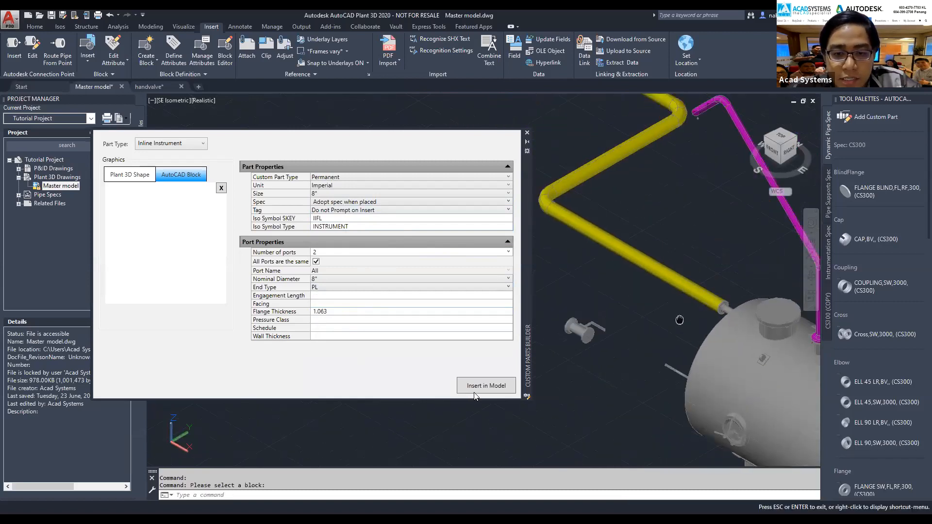
key("Escape")
left_click(485, 385)
left_click(585, 299)
left_click(632, 280)
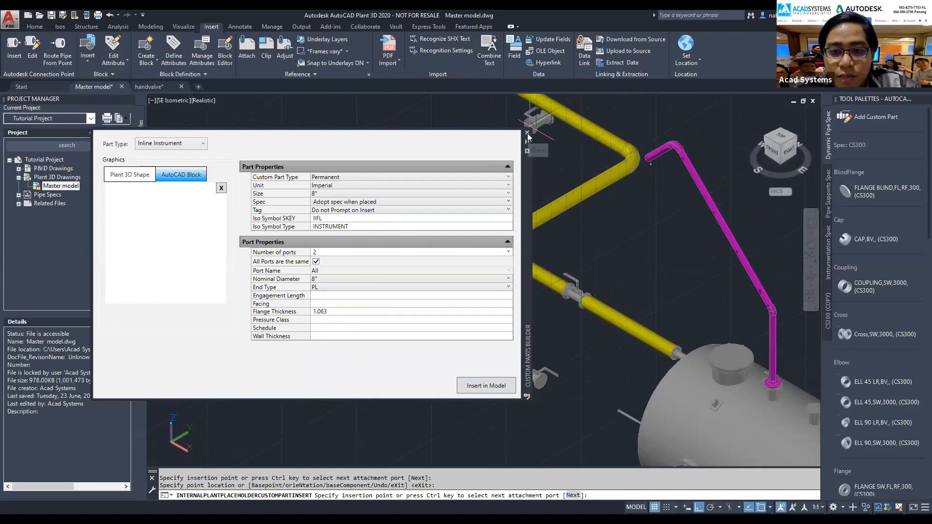
key("Escape")
key("Escape")
Examine how the hand valve sits in the yellow pipe, up close and together with the whole piped tank.
scroll(606, 277, "up", 2)
scroll(606, 276, "up", 1)
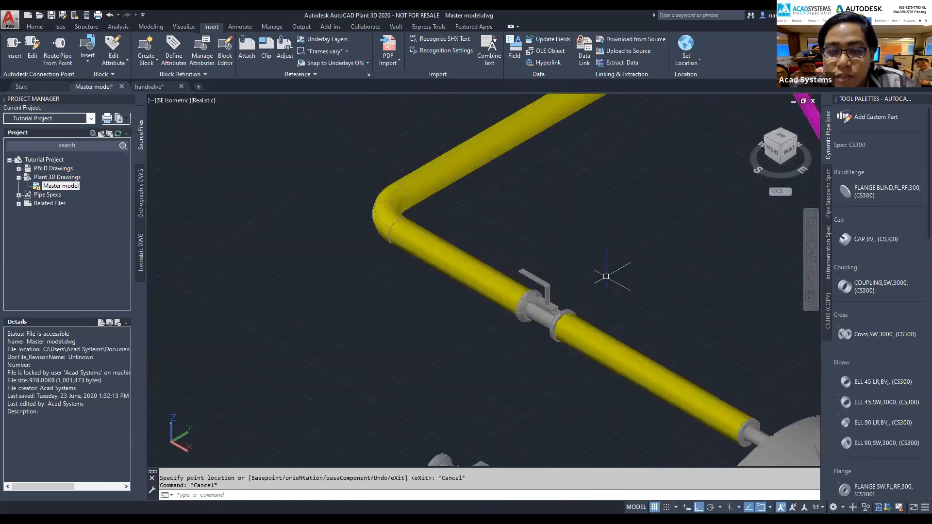
middle_click_drag(607, 262, 492, 265)
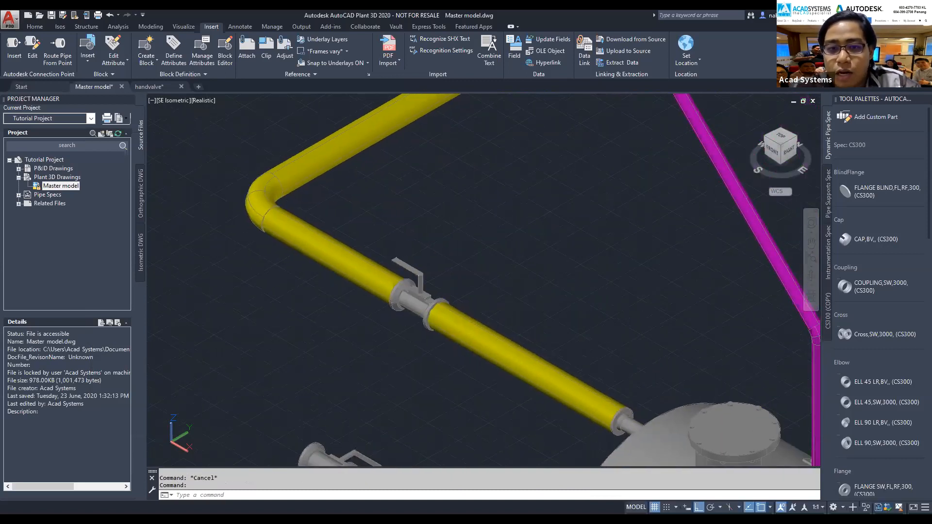
scroll(492, 266, "up", 3)
scroll(502, 283, "down", 4)
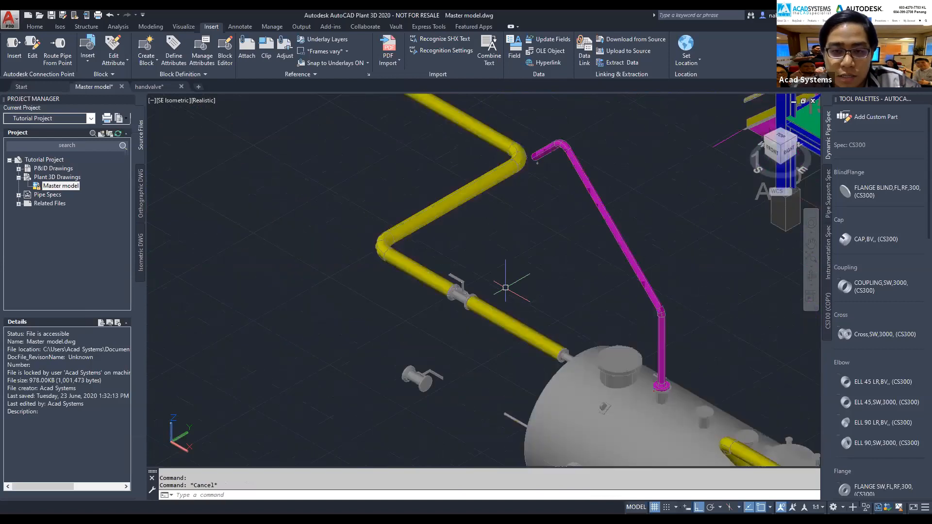
middle_click_drag(503, 283, 406, 208)
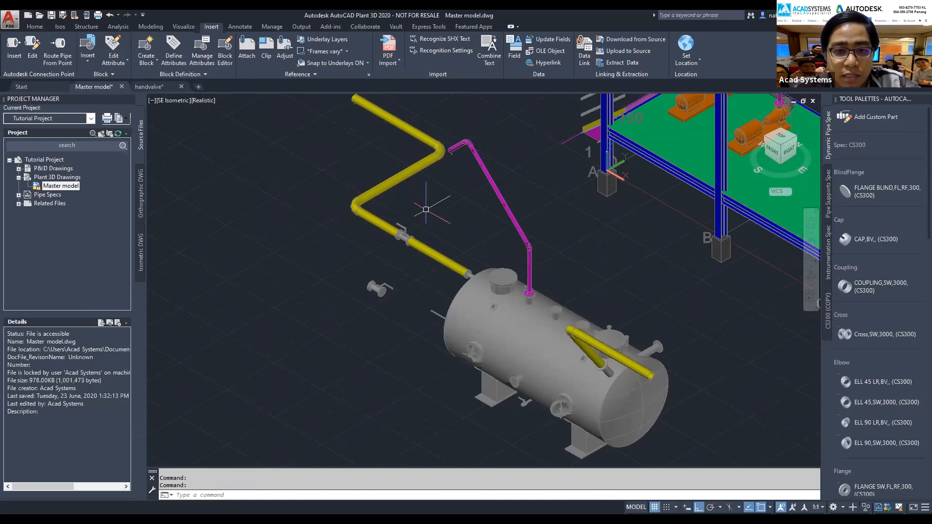
key("Escape")
key("Escape")
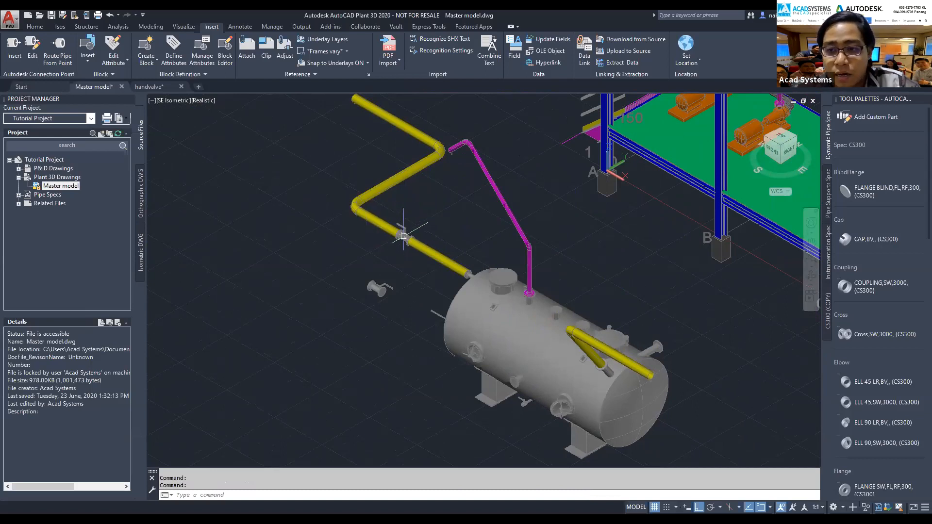
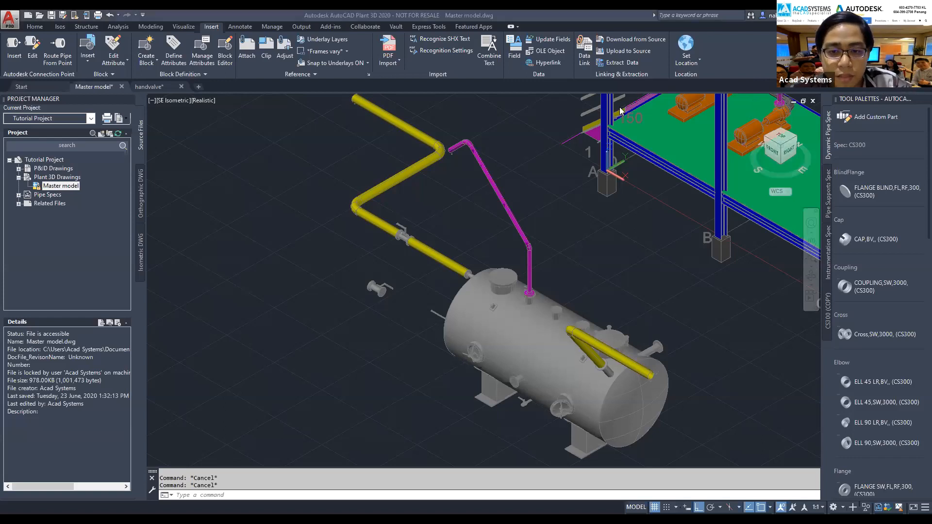
Switch to the browser and bring up the Acad Systems Helpdesk page with its new ticket form for guests.
key("alt+Tab")
left_click(299, 16)
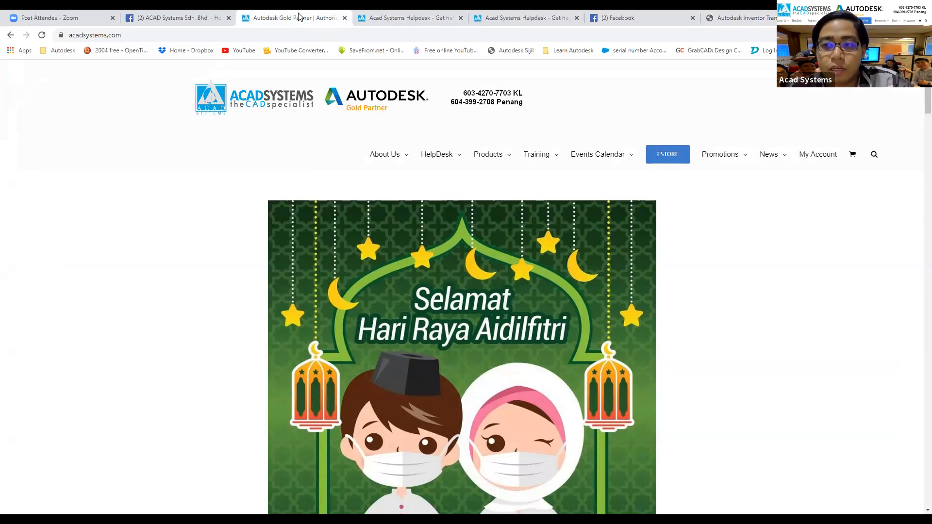
mouse_move(454, 154)
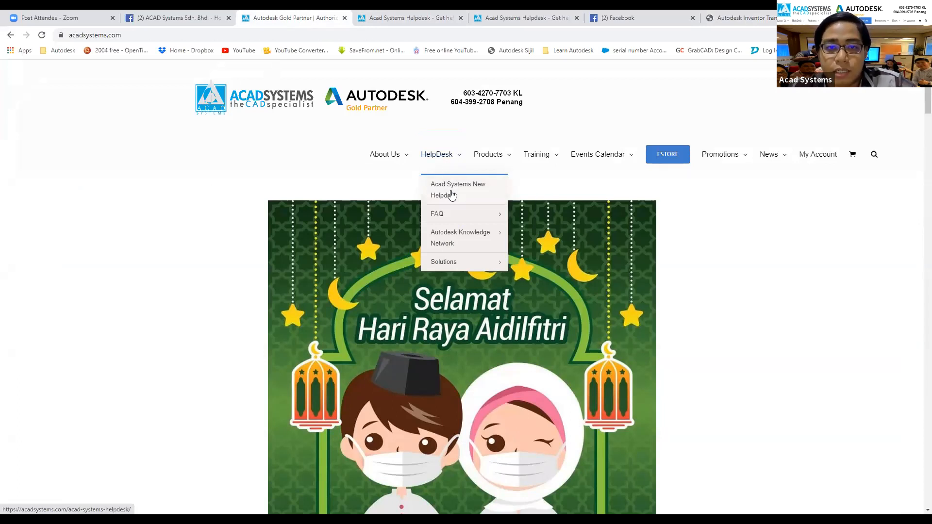
left_click(412, 18)
scroll(706, 190, "down", 1)
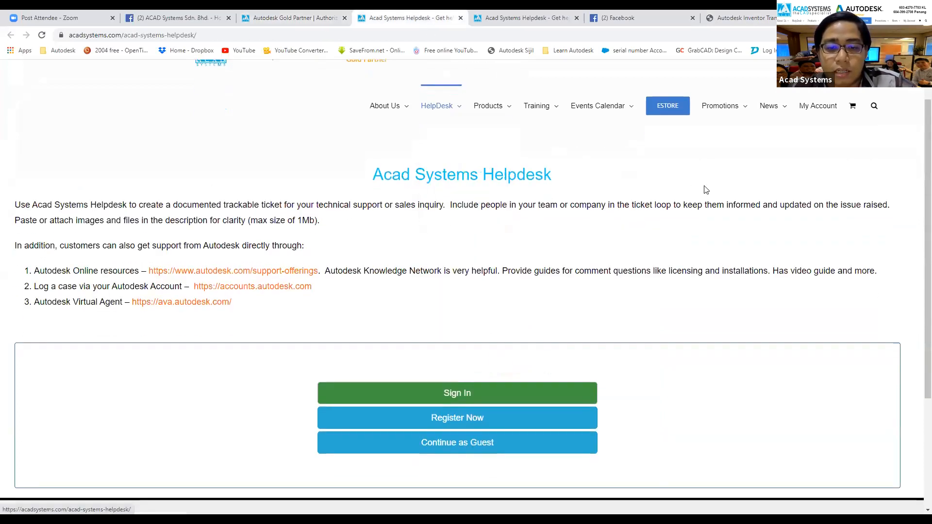
left_click(467, 447)
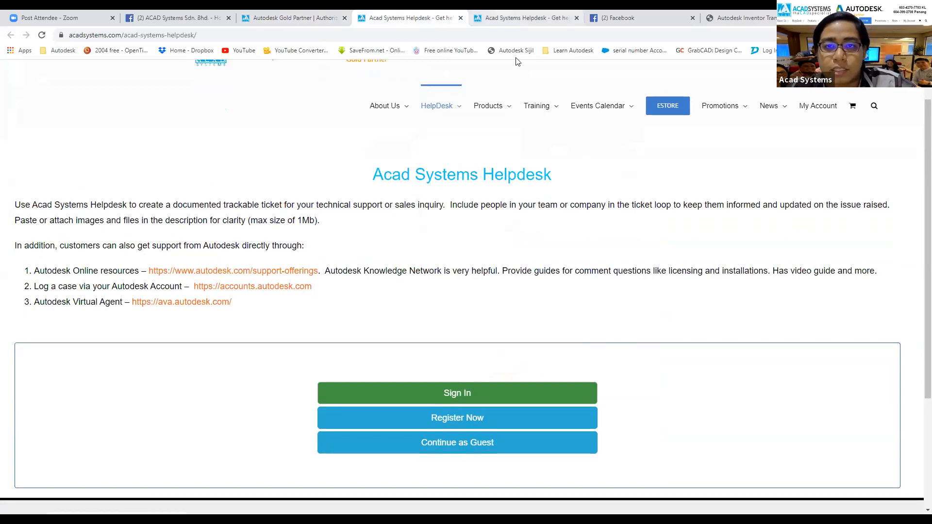
scroll(409, 149, "down", 6)
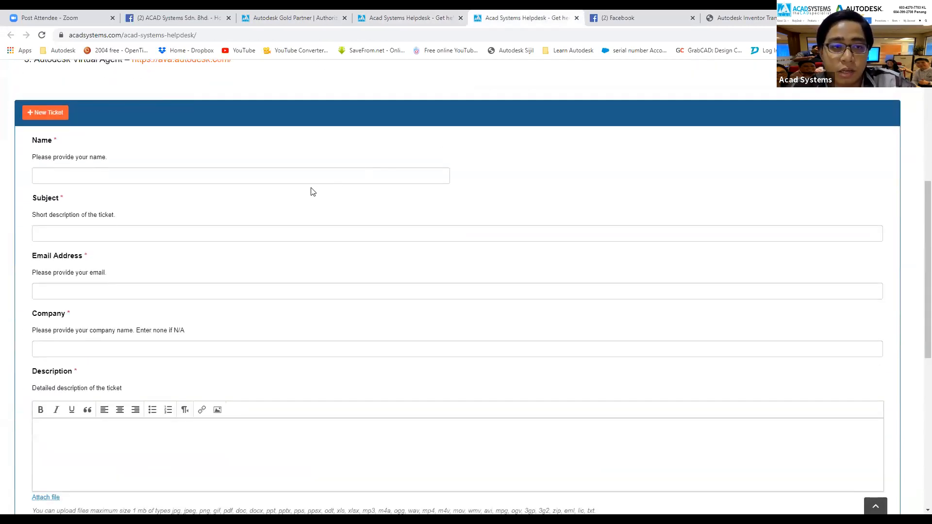
Go through the ticket form's name, subject, email address, company and description fields without filling them in.
left_click(102, 173)
left_click(180, 209)
left_click(107, 232)
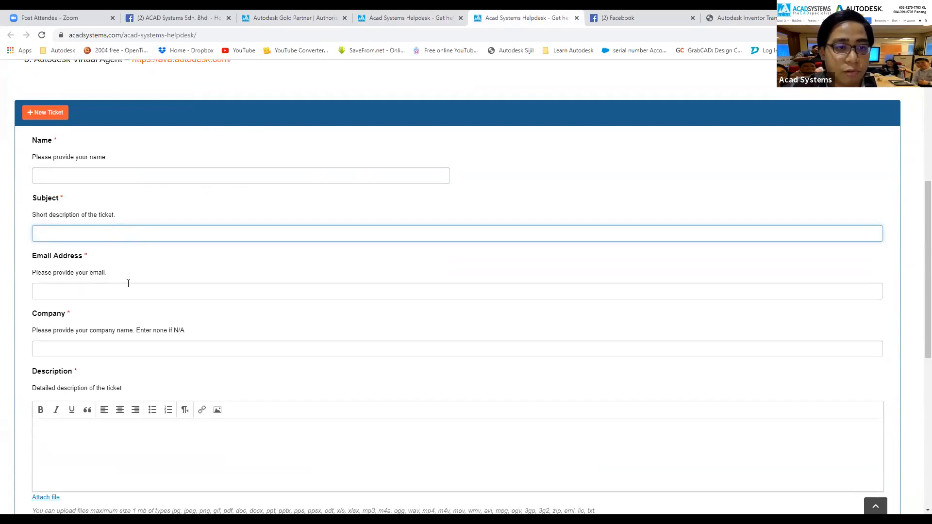
left_click(121, 297)
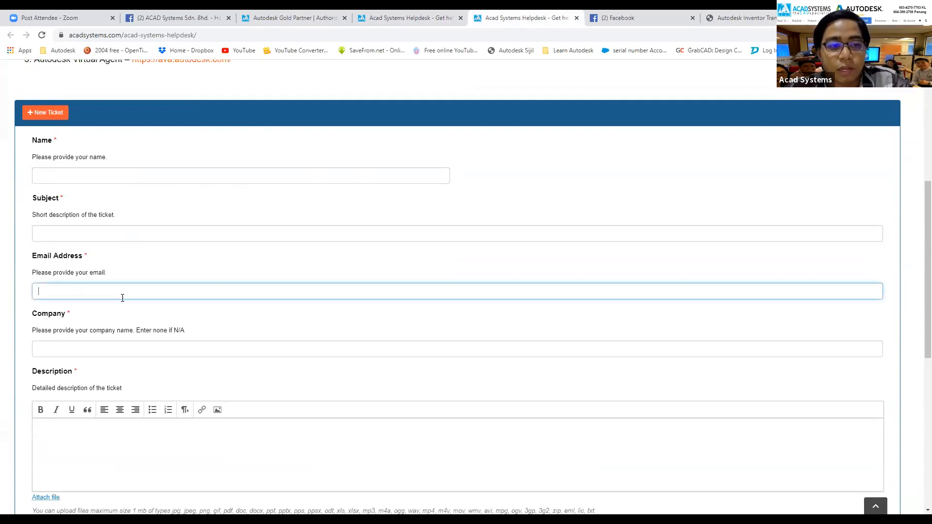
left_click(157, 349)
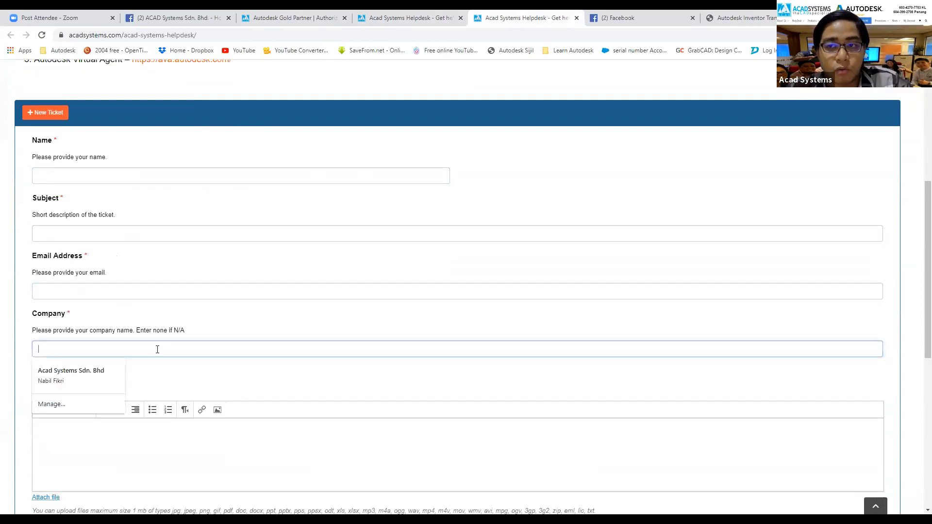
left_click(234, 381)
Review the ticket form's file attachment section and the available category and priority options, leaving both unselected.
scroll(271, 411, "down", 2)
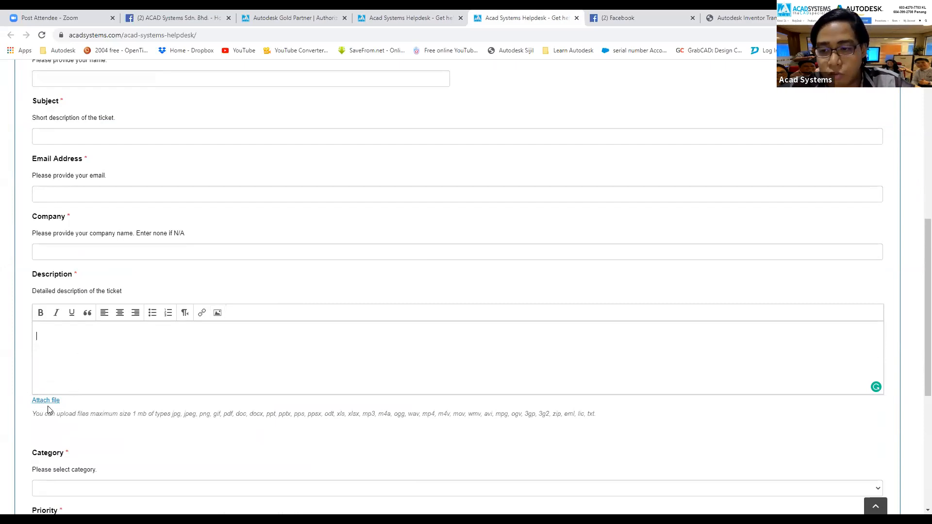
scroll(203, 345, "down", 2)
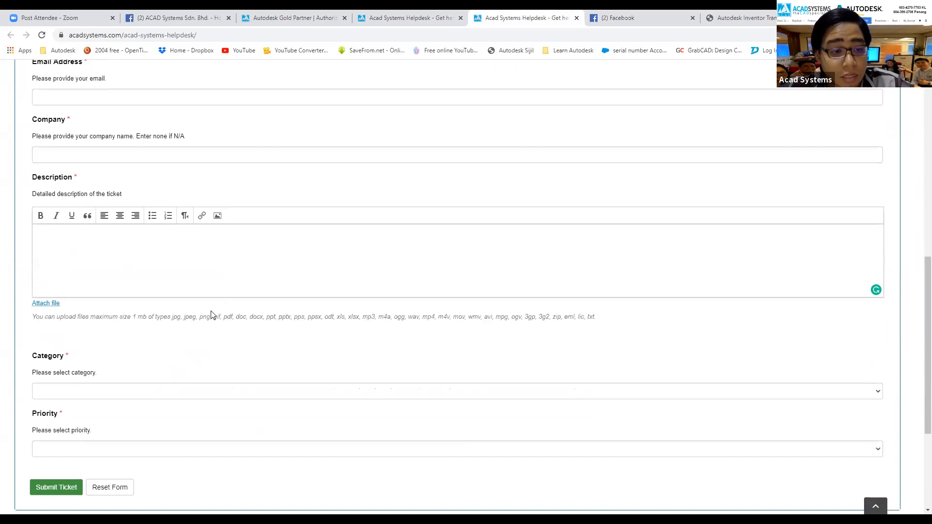
scroll(210, 311, "down", 3)
left_click(177, 247)
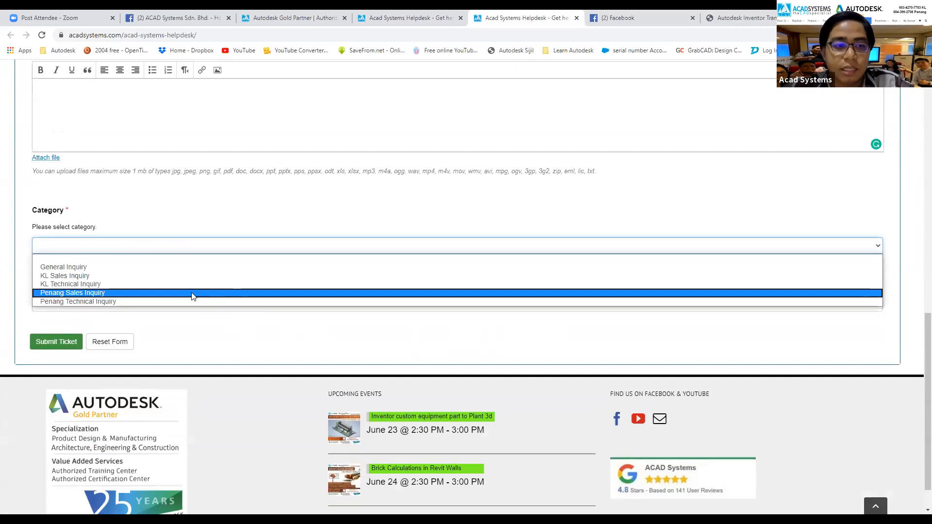
left_click(212, 301)
left_click(213, 302)
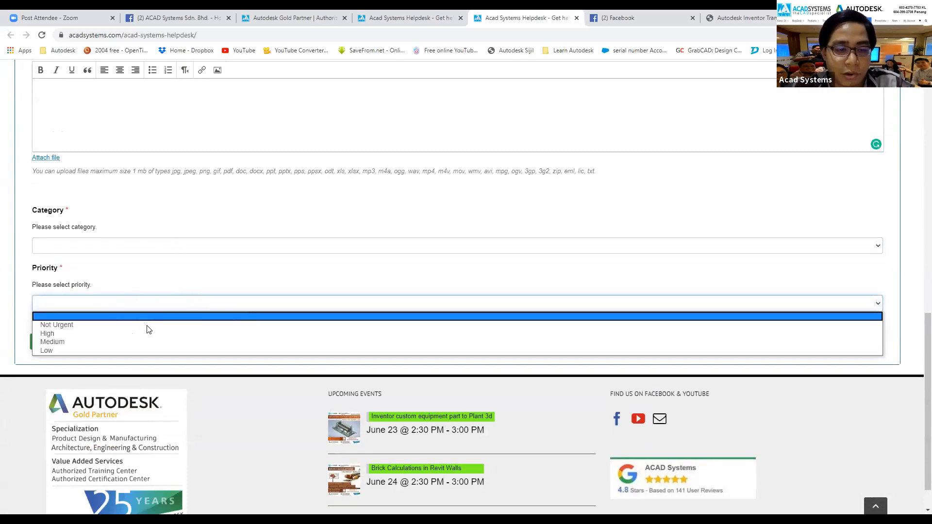
left_click(209, 286)
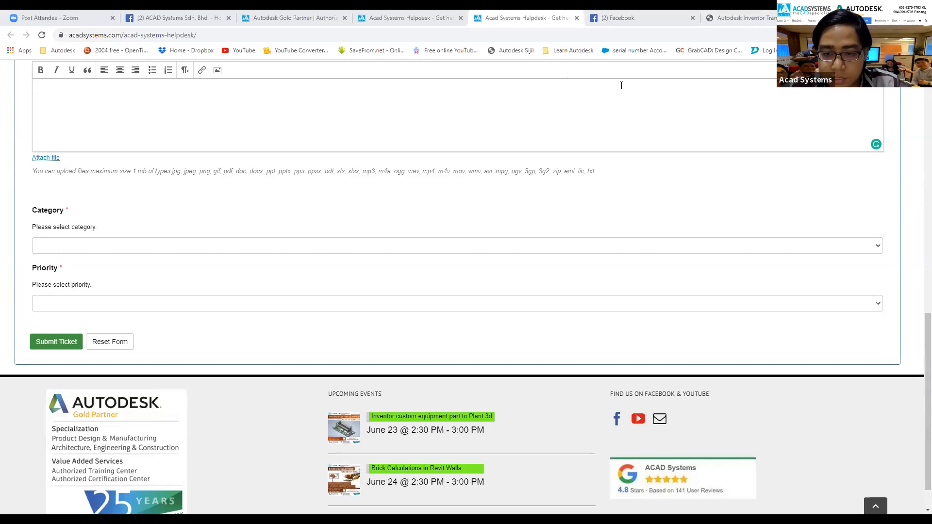
Switch to the Inventor Custom Equipment Part to Plant 3D presentation in PowerPoint and exit its slide show.
key("alt+Tab")
key("Escape")
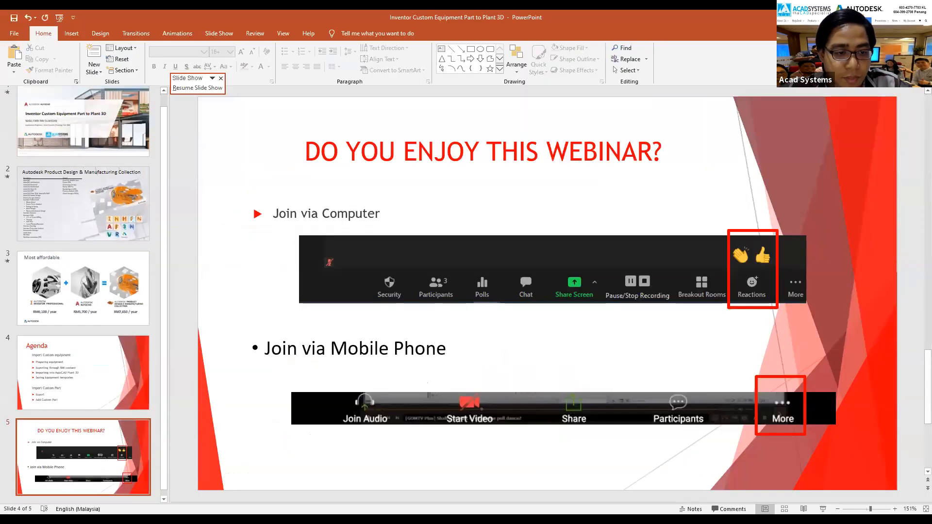